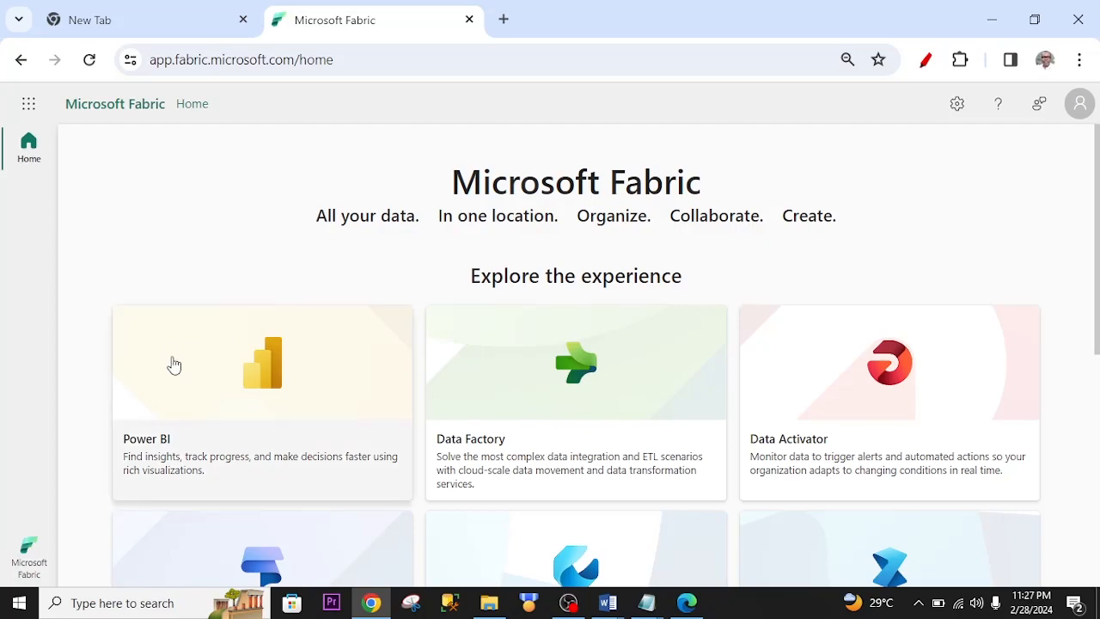
# Switch to the Data Engineering experience and create a new lakehouse named Superstorelake
pyautogui.click(32, 569)
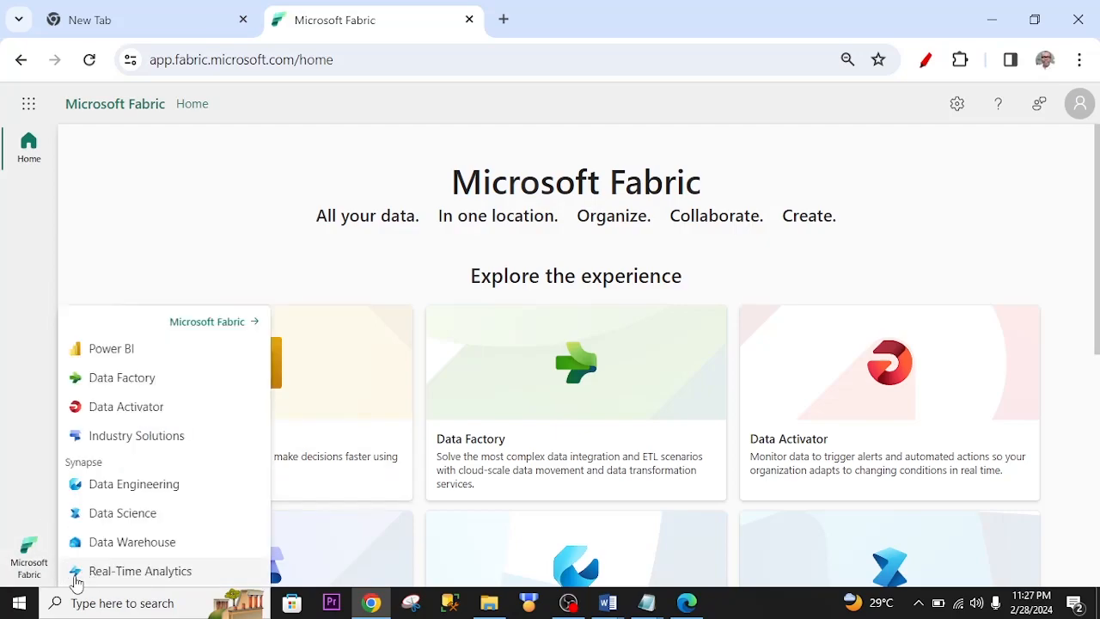
pyautogui.click(123, 486)
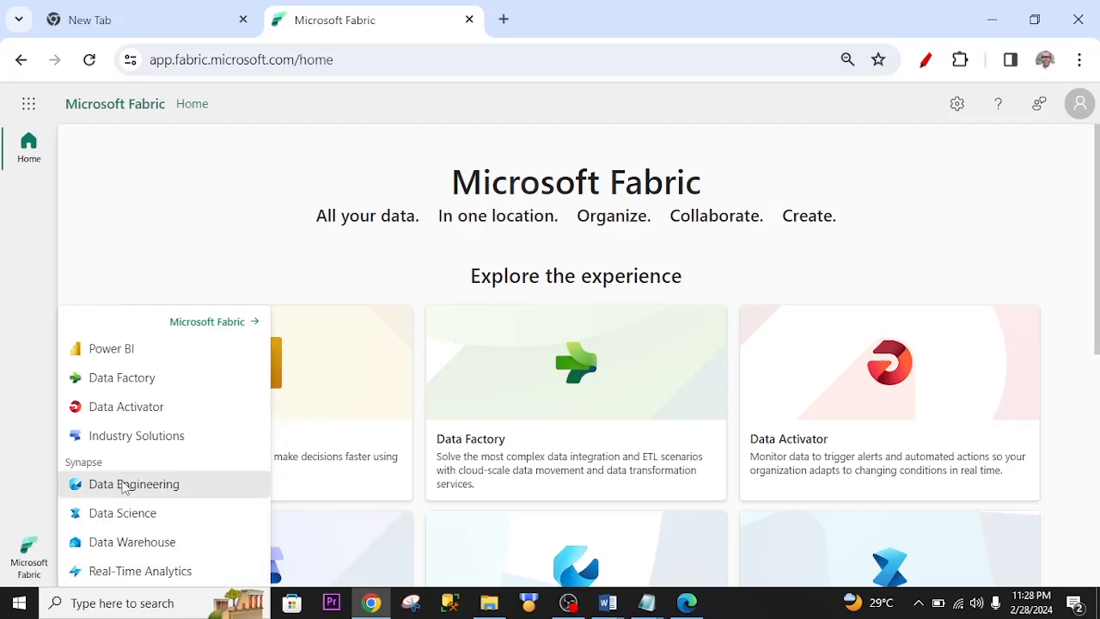
pyautogui.click(176, 286)
pyautogui.click(488, 335)
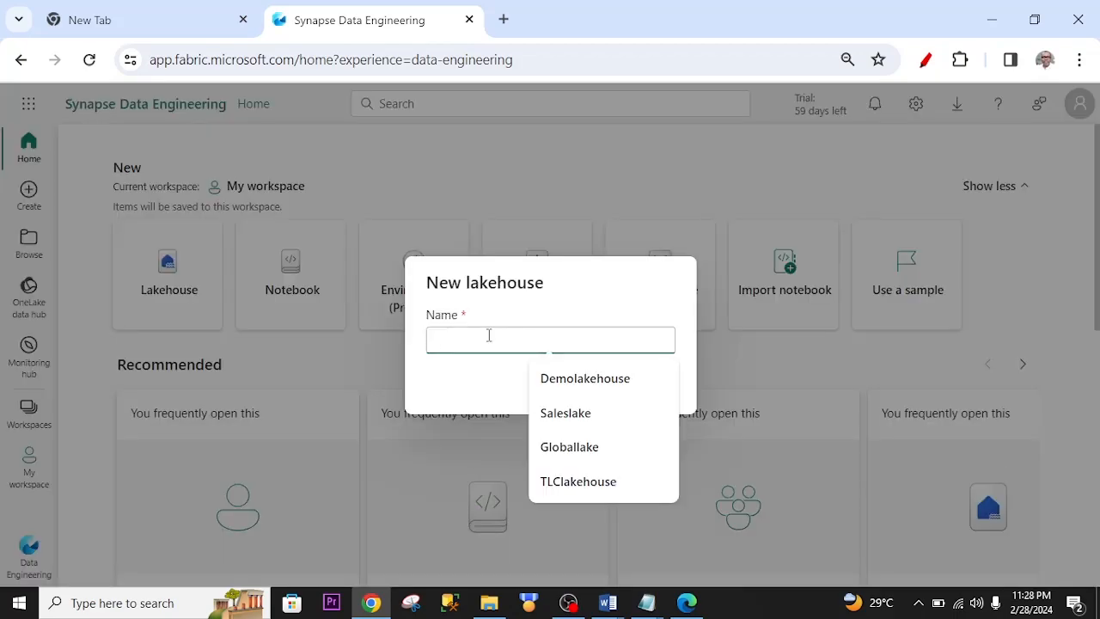
pyautogui.write('Superstorelake')
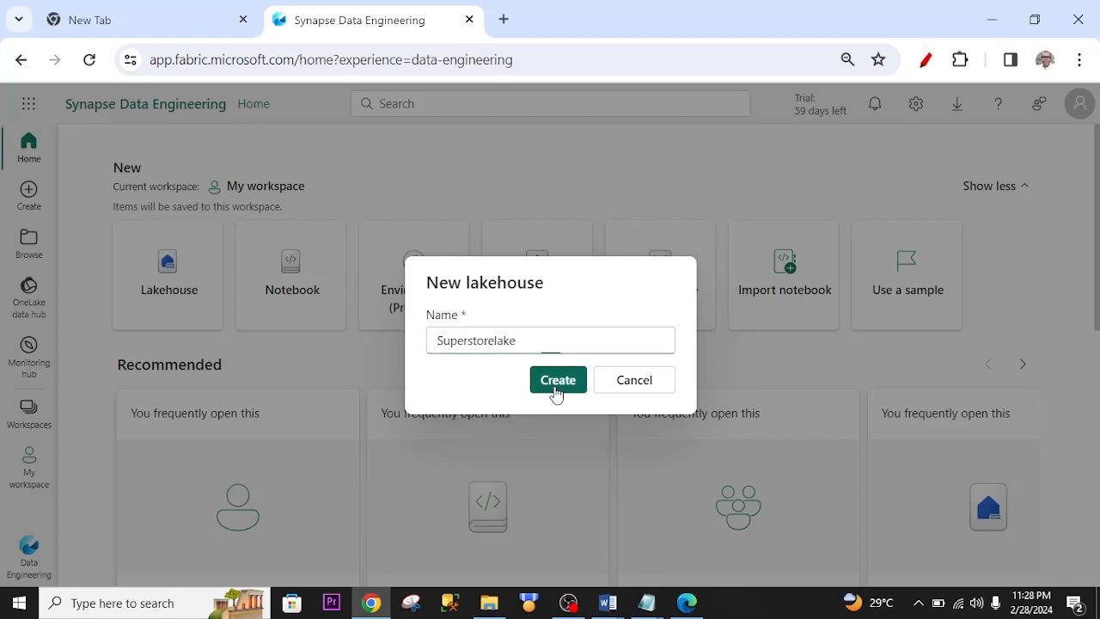
pyautogui.click(556, 383)
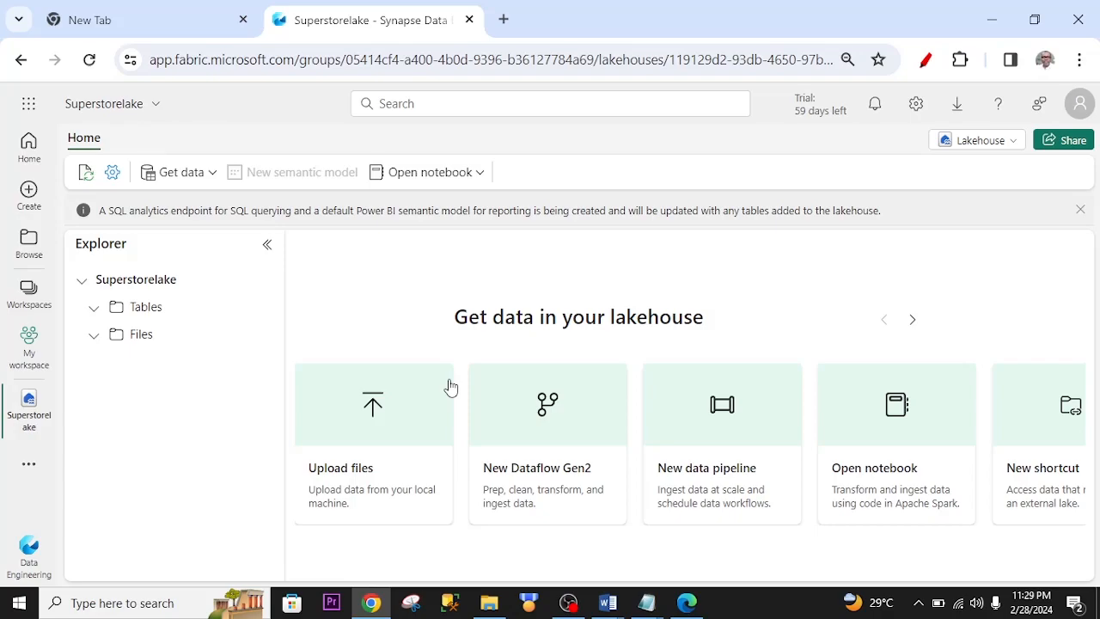
# Create a subfolder named StoreSubfolder under the lakehouse's Files folder
pyautogui.click(127, 345)
pyautogui.click(261, 340)
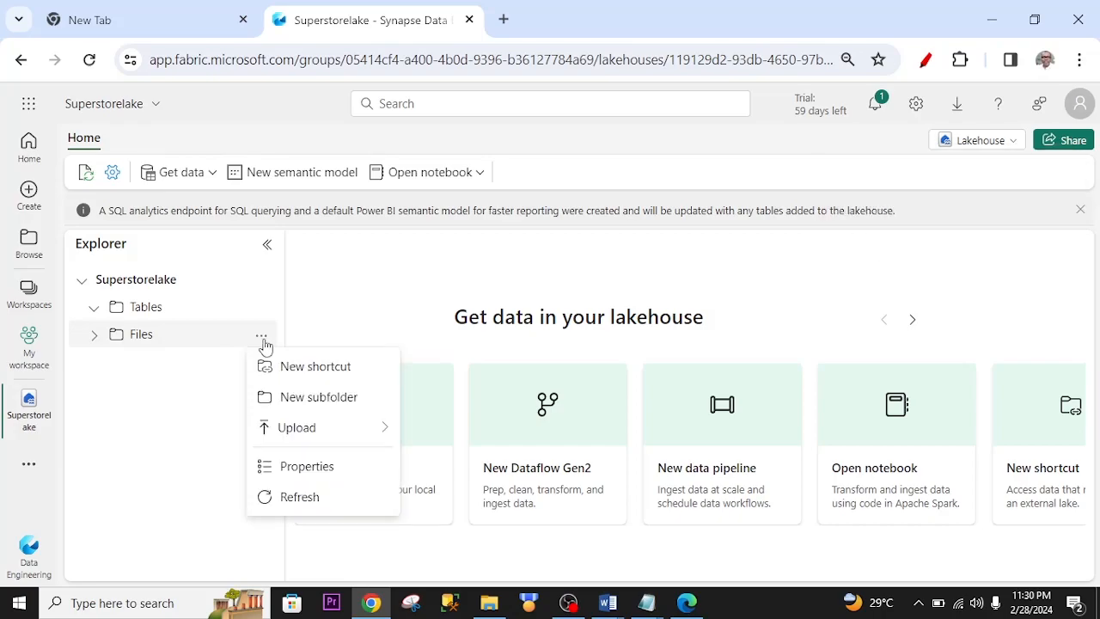
pyautogui.click(305, 401)
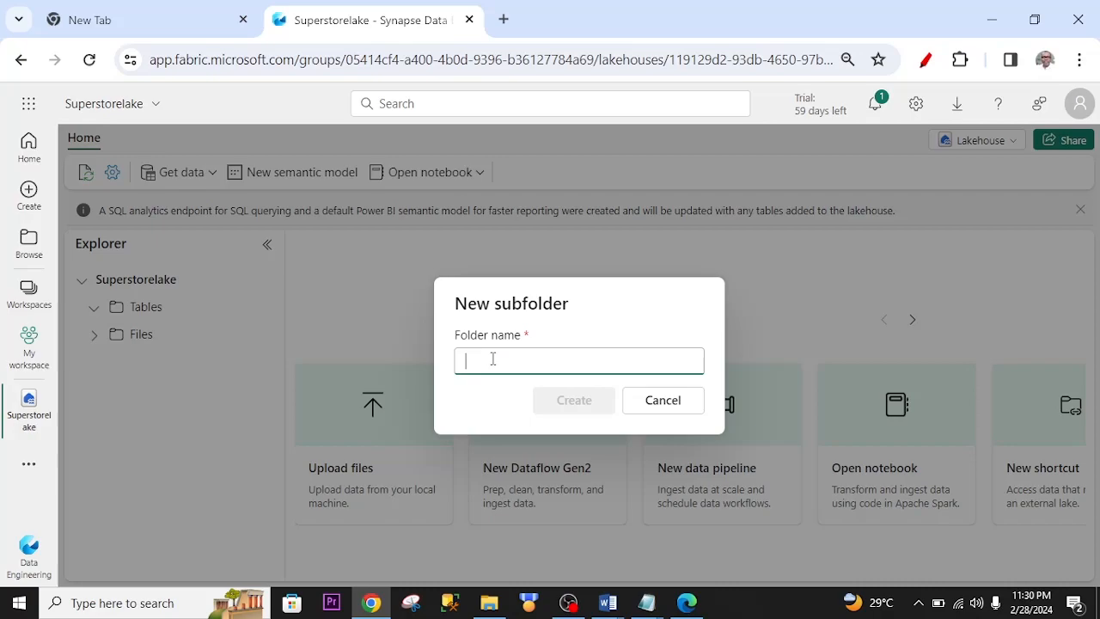
pyautogui.write('StoreSubfolder')
pyautogui.click(568, 395)
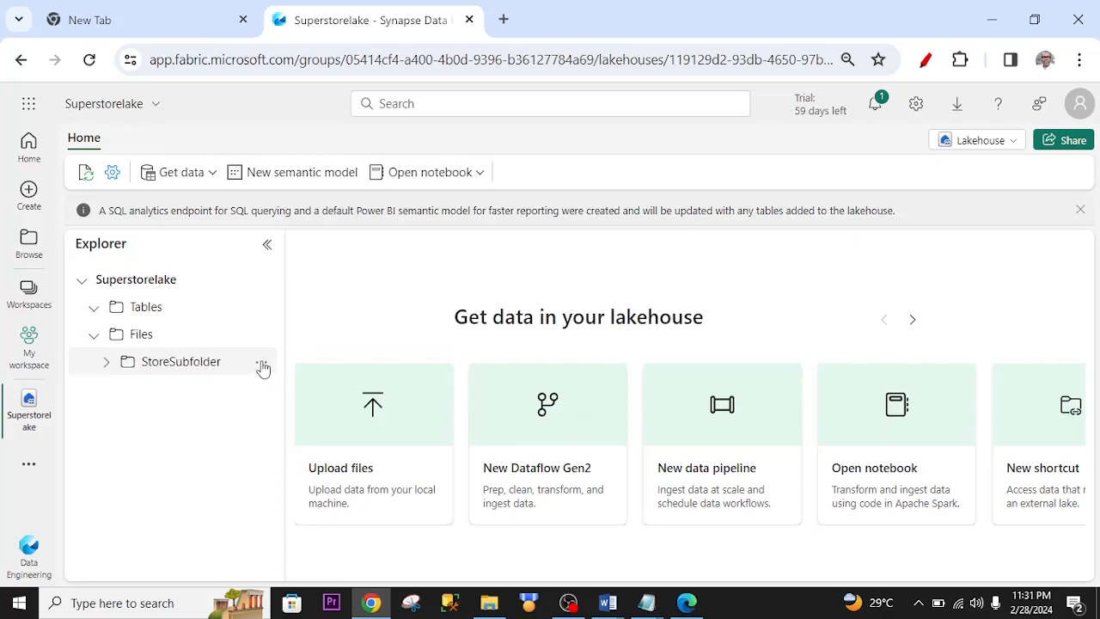
# Upload GlobalSuperstore.csv from the Data Archive folder into StoreSubfolder
pyautogui.click(262, 367)
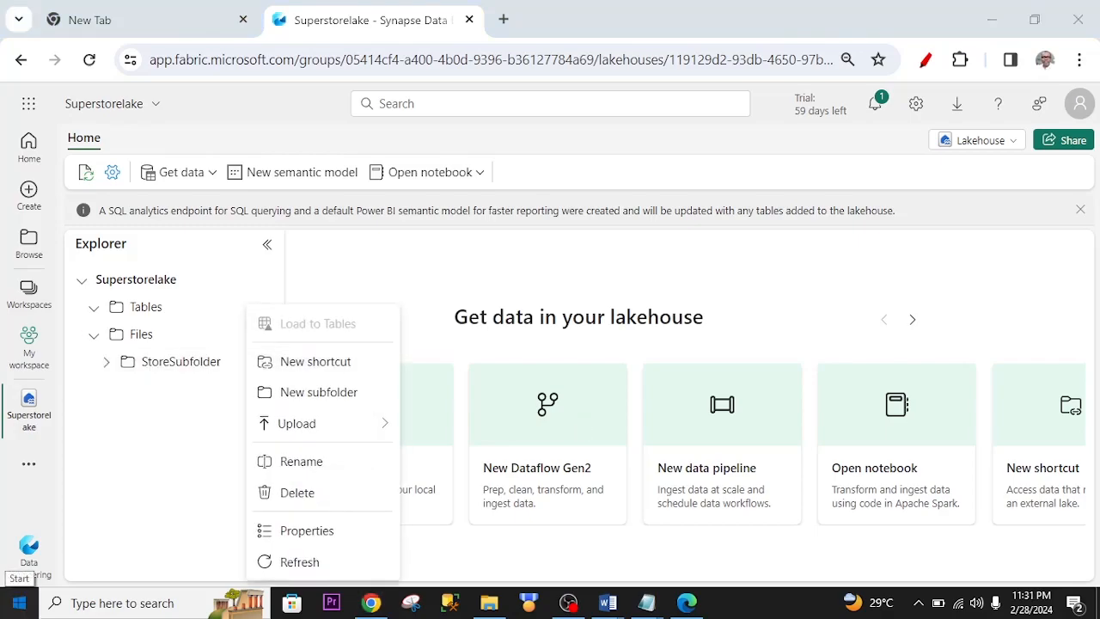
pyautogui.moveTo(355, 430)
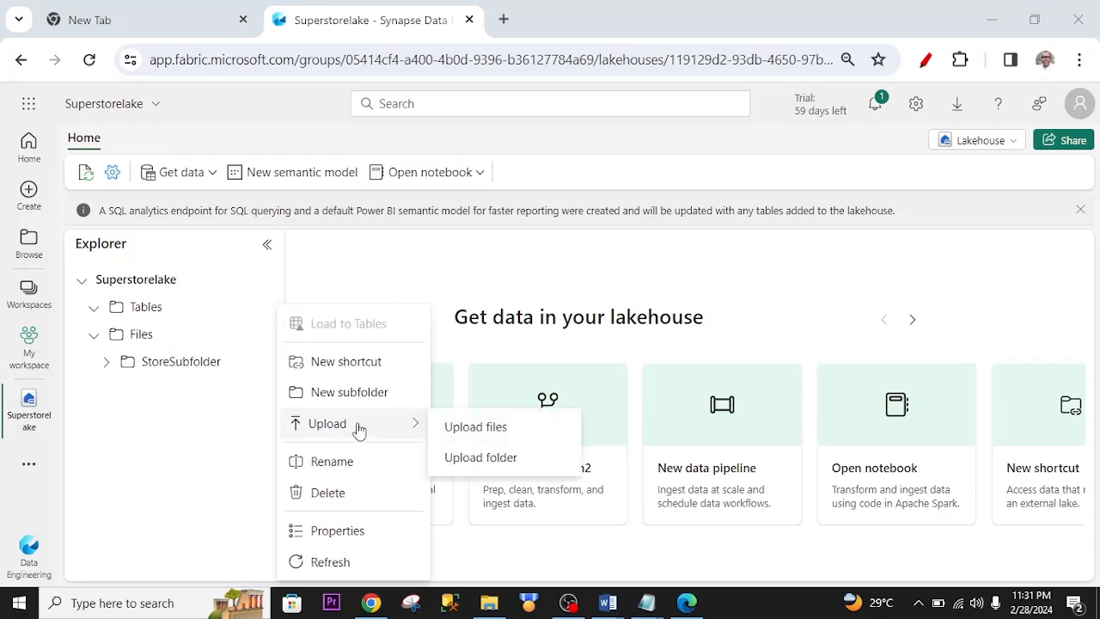
pyautogui.click(470, 429)
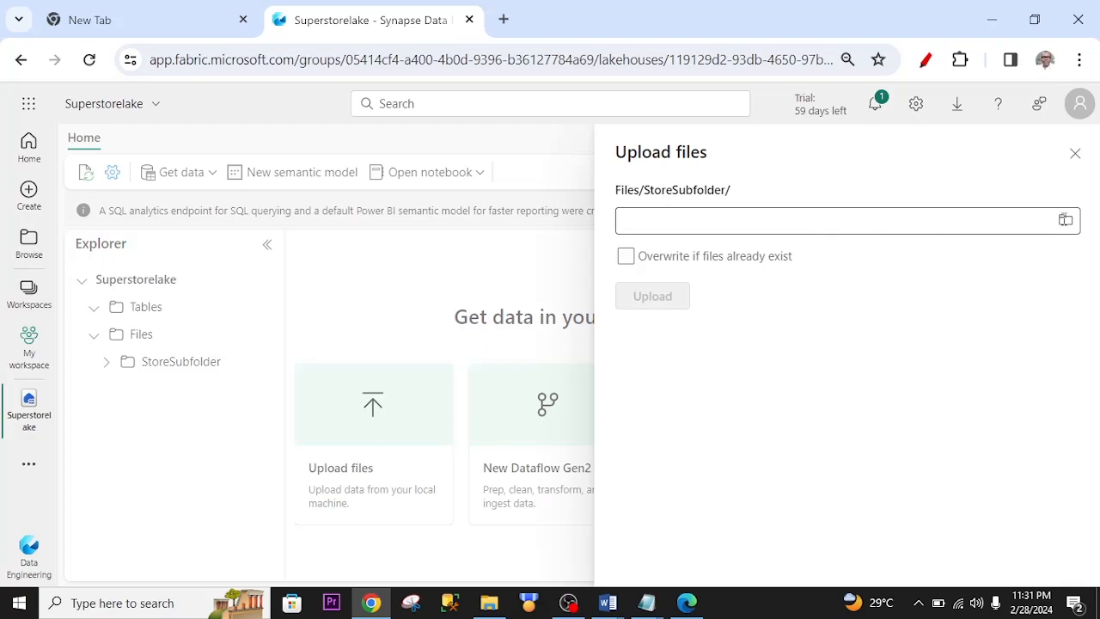
pyautogui.click(1064, 220)
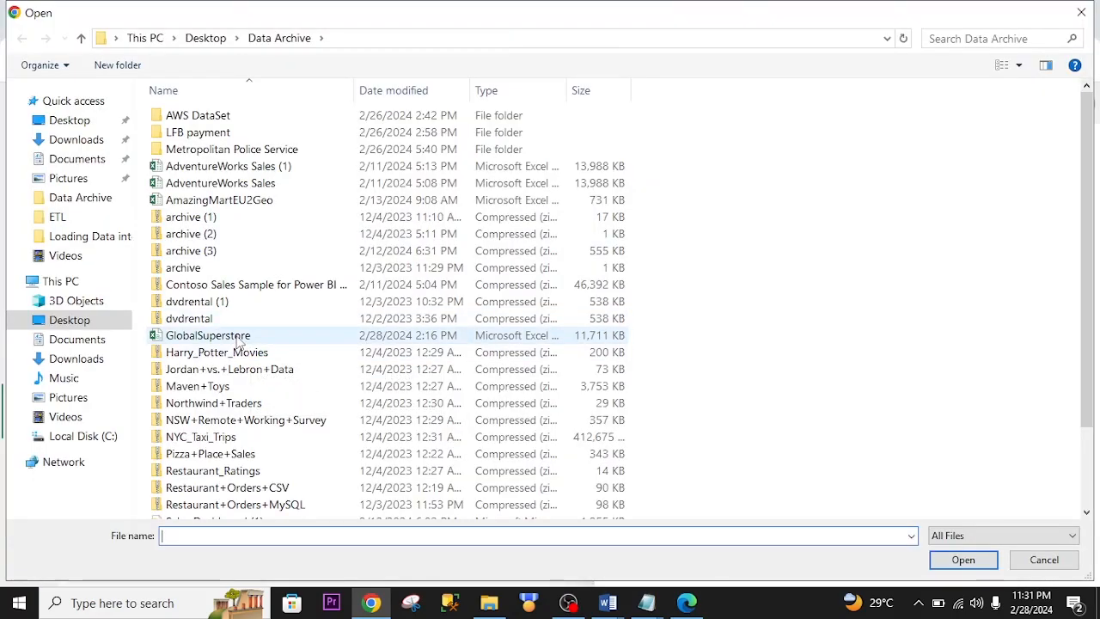
pyautogui.doubleClick(239, 339)
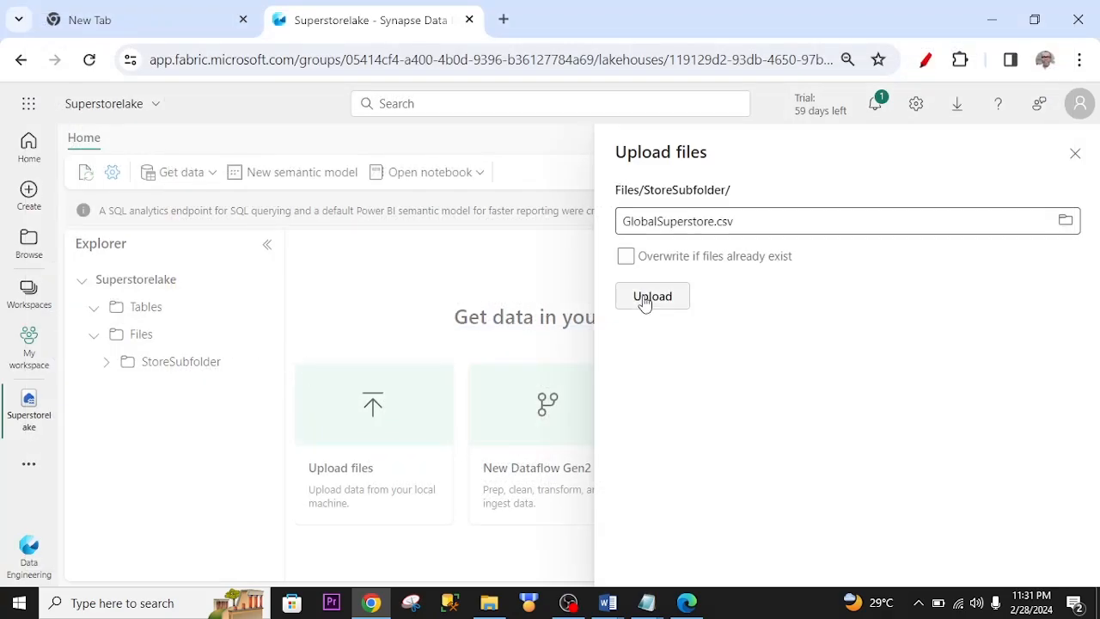
pyautogui.click(644, 301)
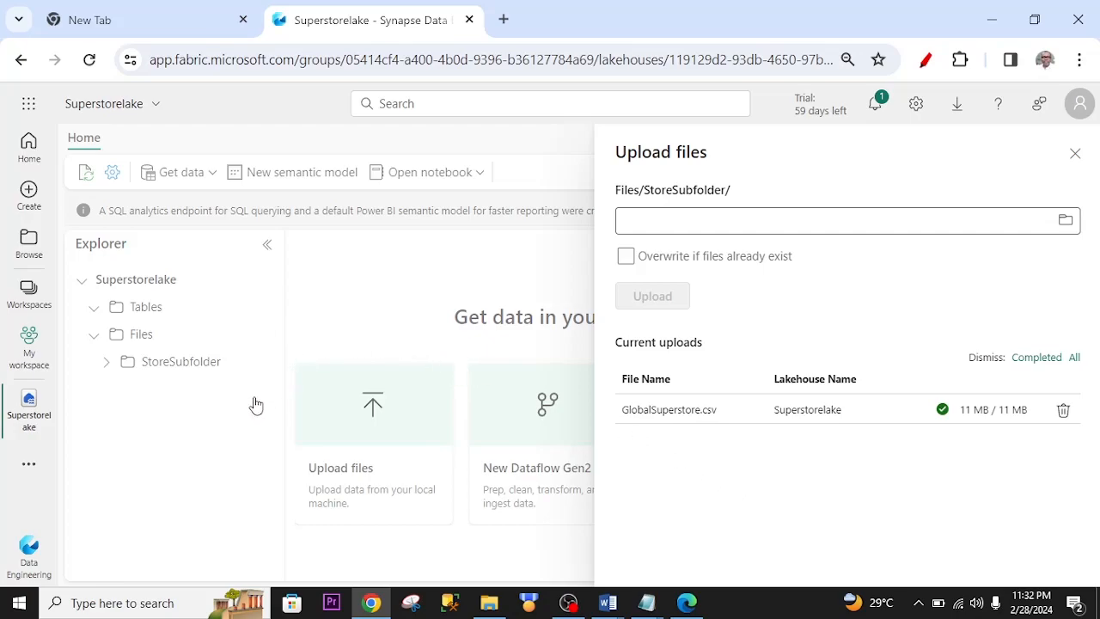
pyautogui.click(1075, 155)
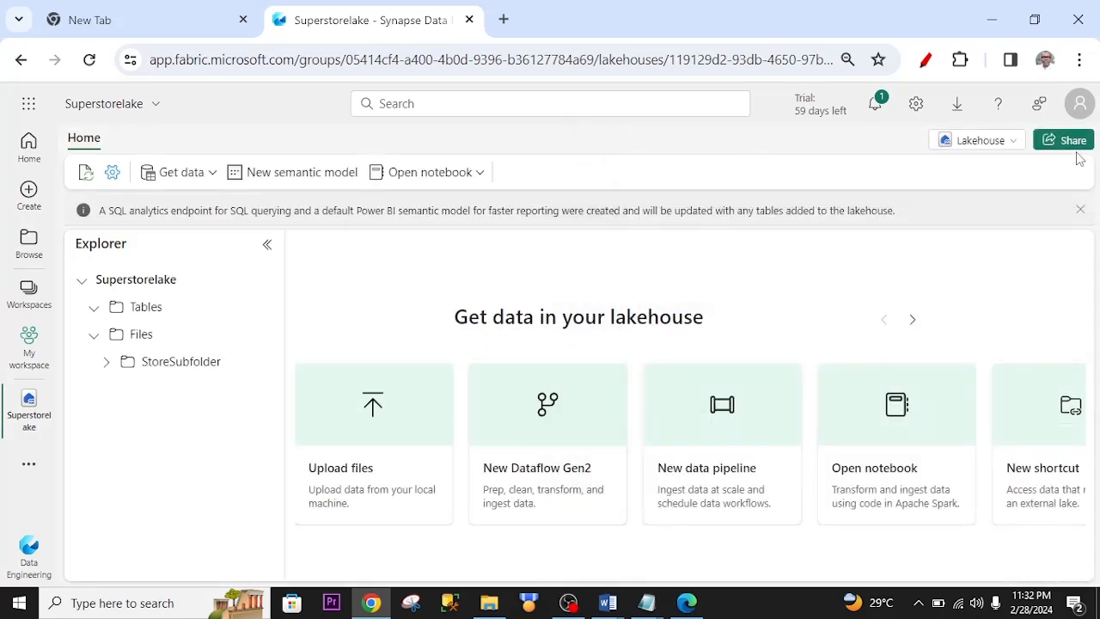
# Load GlobalSuperstore.csv from StoreSubfolder into a new table named globalsuperstore, without using the header for column names
pyautogui.click(200, 367)
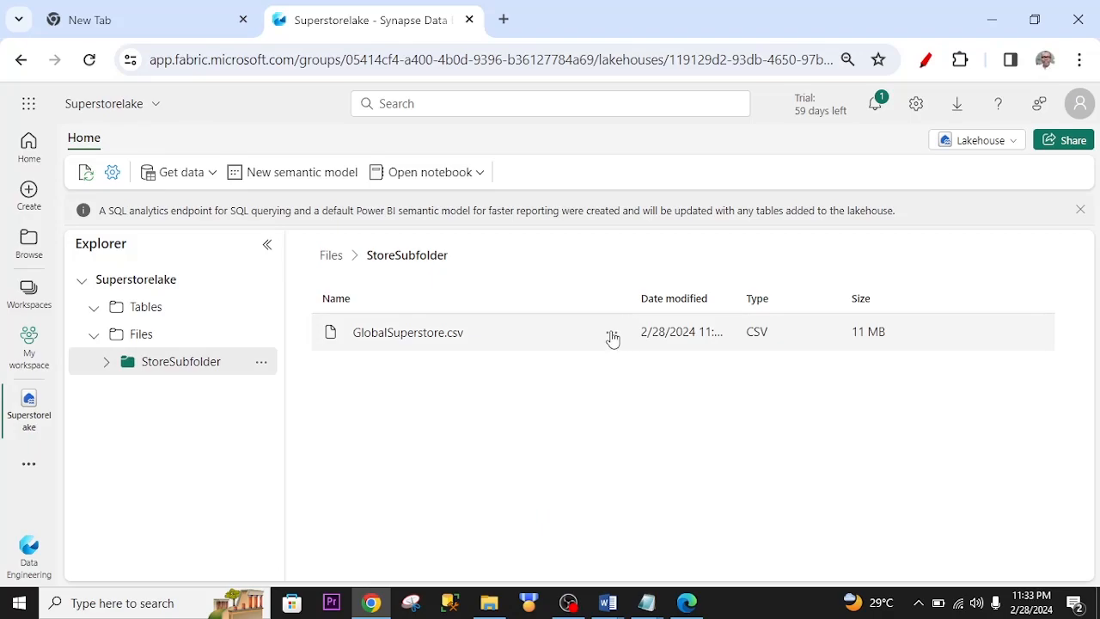
pyautogui.click(612, 335)
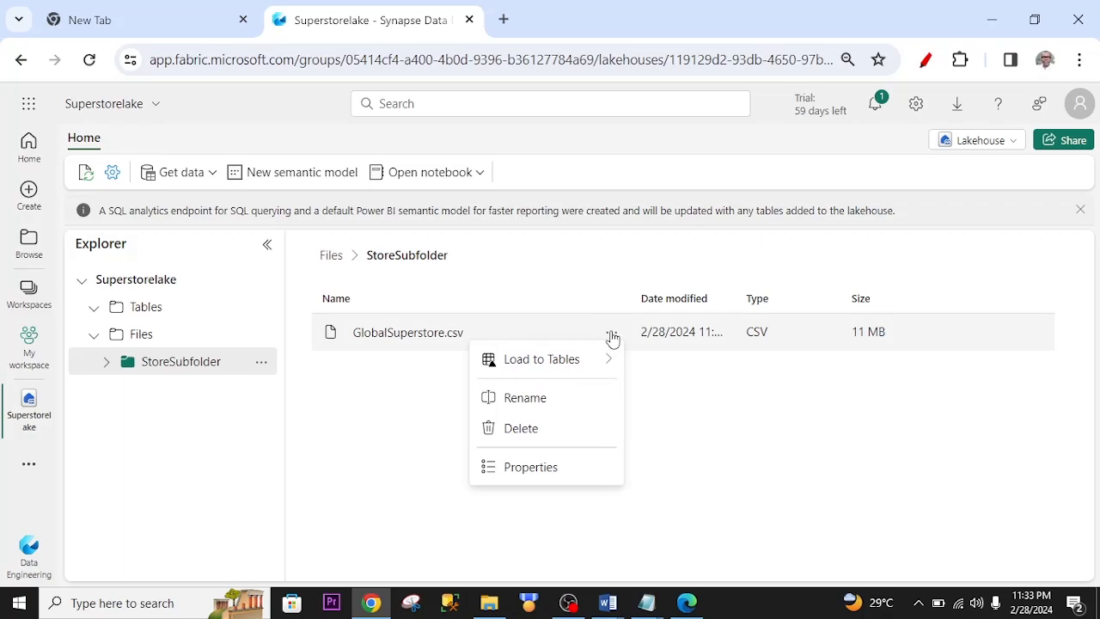
pyautogui.moveTo(582, 362)
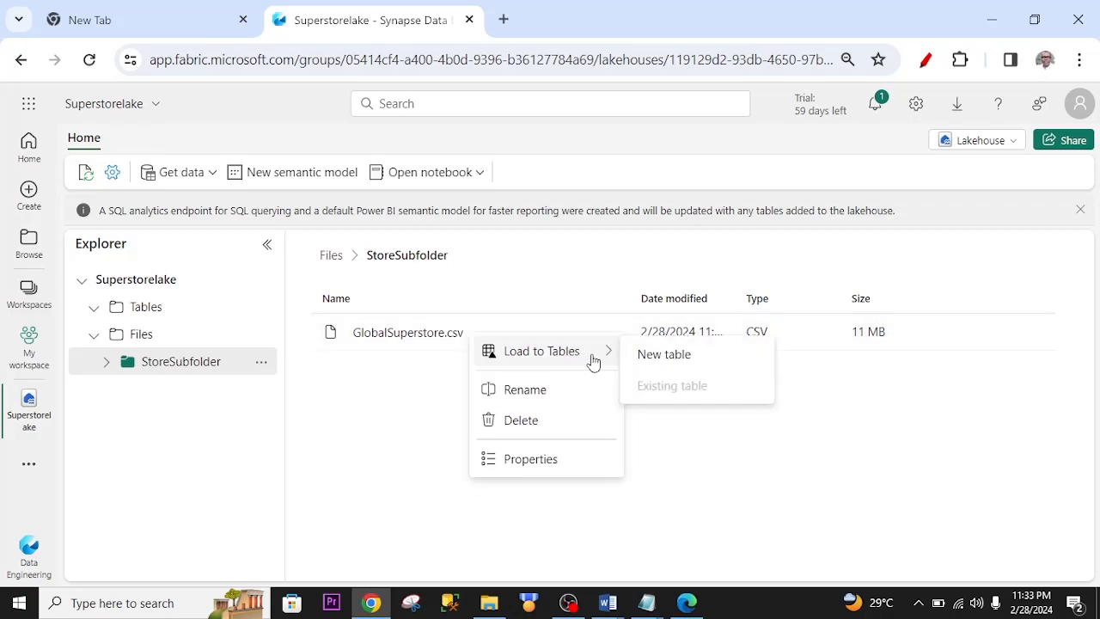
pyautogui.click(654, 363)
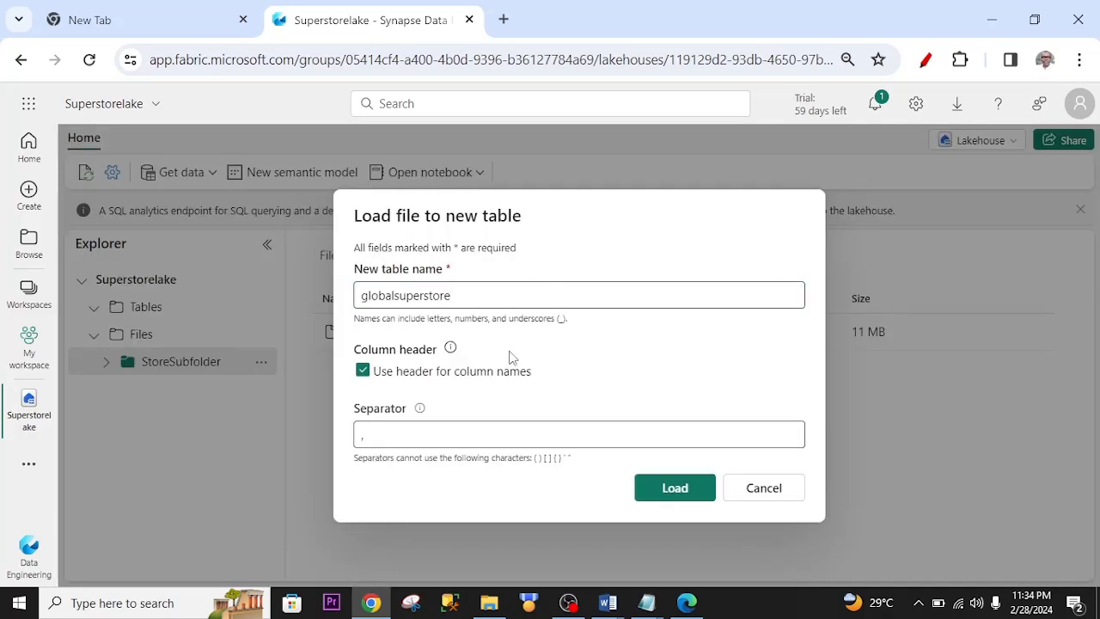
pyautogui.click(364, 373)
pyautogui.click(671, 488)
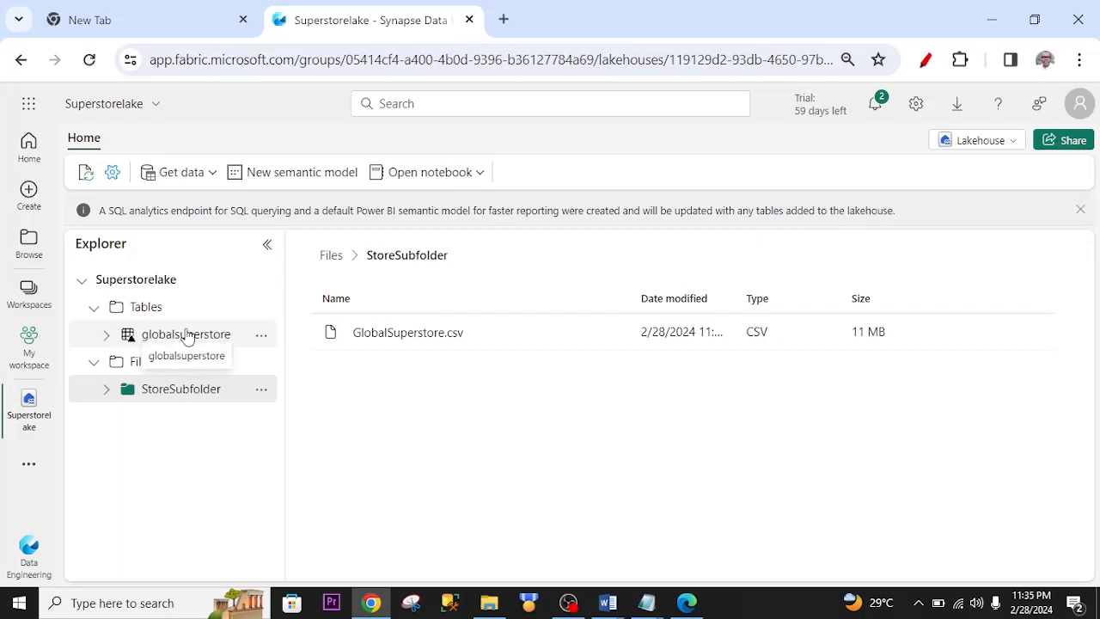
# Preview the globalsuperstore table and look through its columns from first to last
pyautogui.click(189, 335)
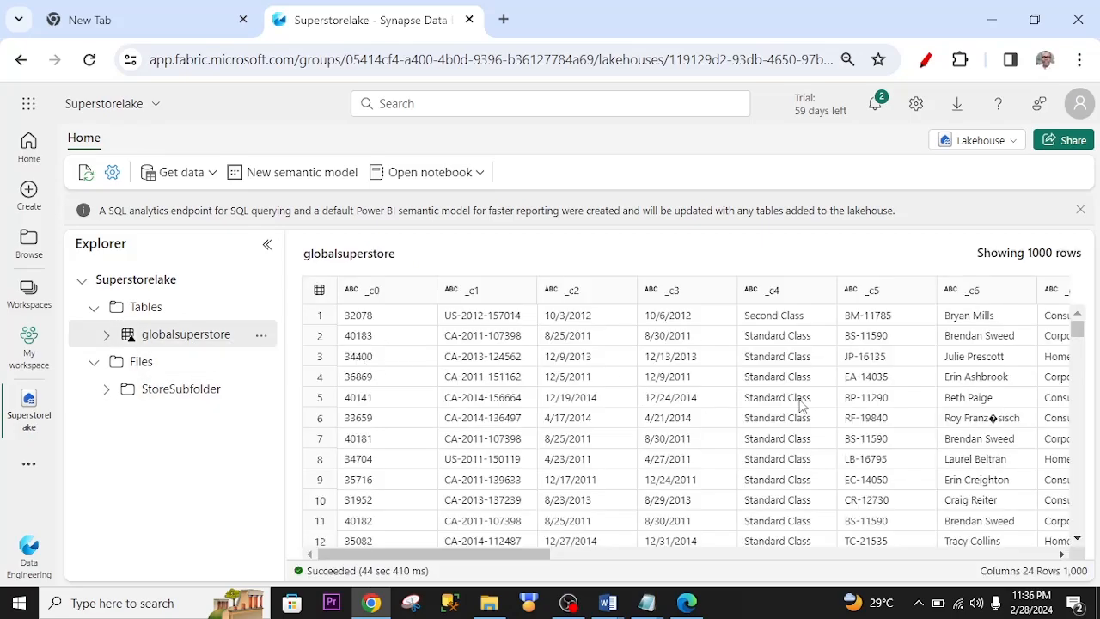
pyautogui.moveTo(530, 558); pyautogui.dragTo(1096, 572)
pyautogui.moveTo(958, 553); pyautogui.dragTo(451, 554)
pyautogui.moveTo(516, 554); pyautogui.dragTo(327, 425)
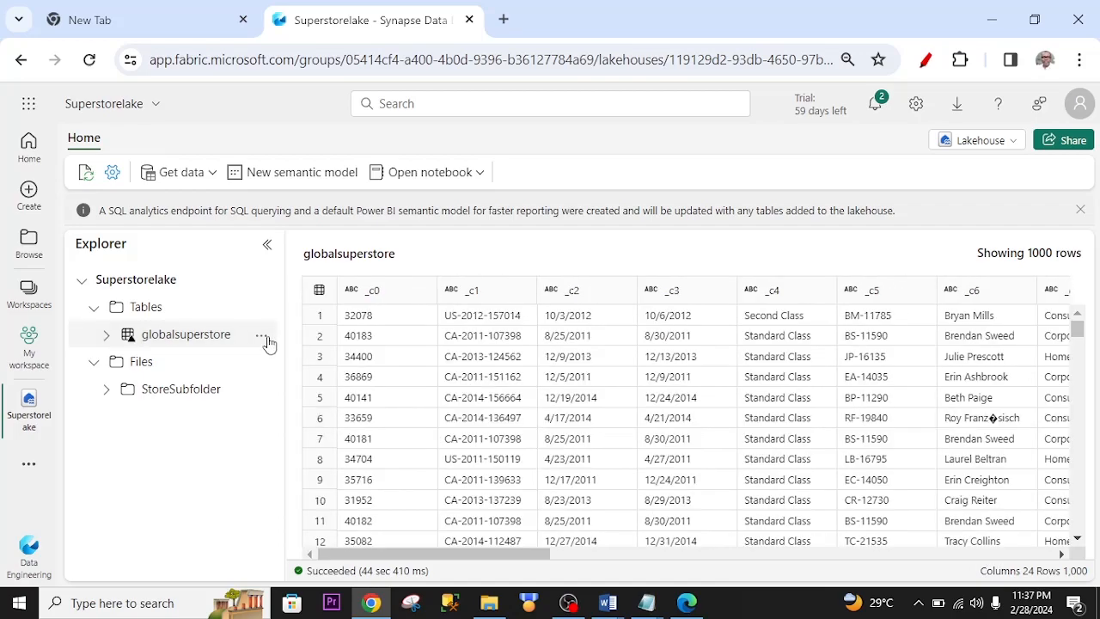
# Create a new notebook from the lakehouse and insert a Spark load cell for the globalsuperstore table
pyautogui.click(480, 175)
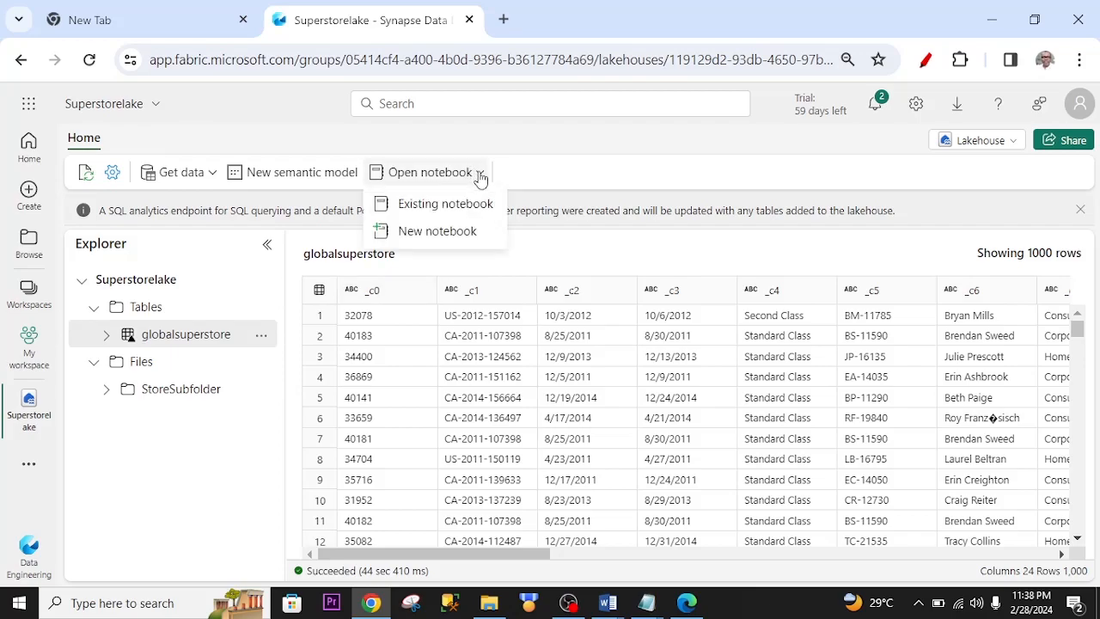
pyautogui.click(438, 231)
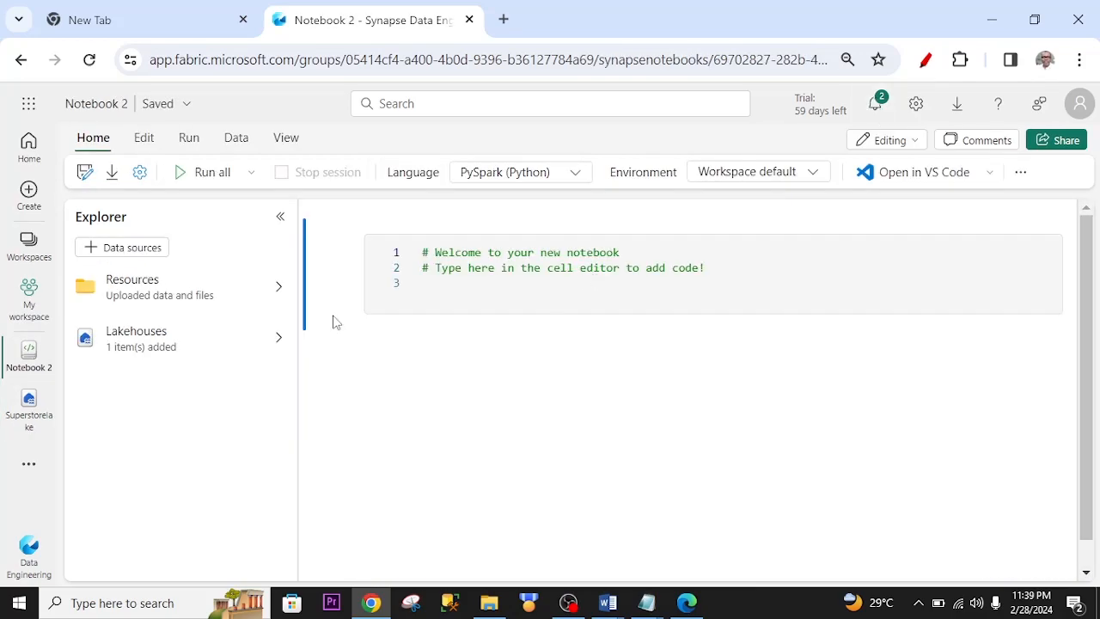
pyautogui.click(284, 342)
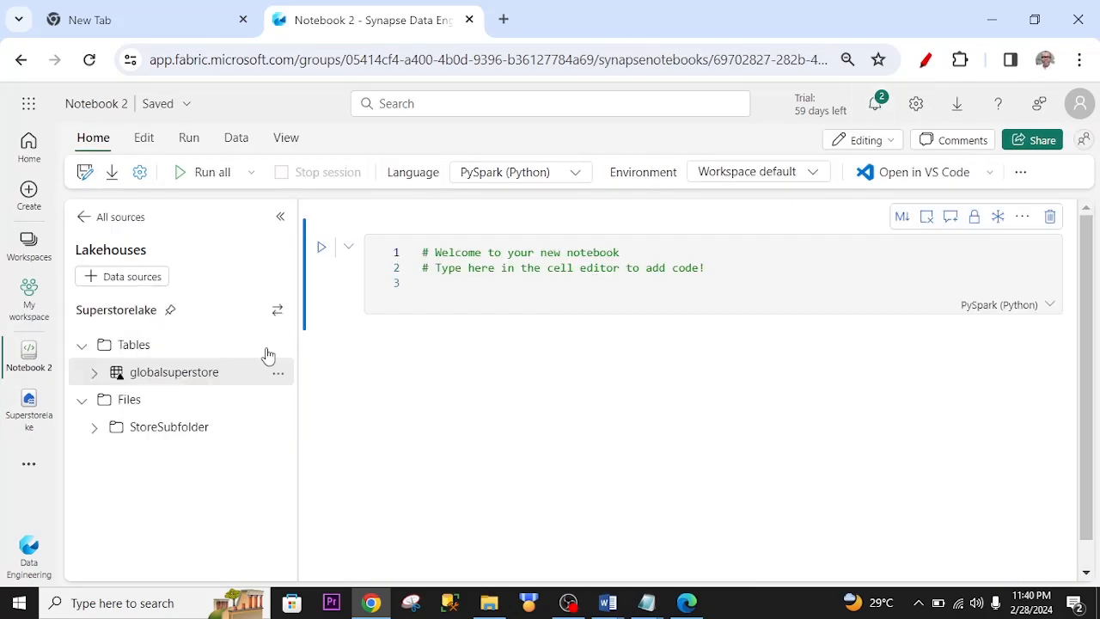
pyautogui.click(278, 375)
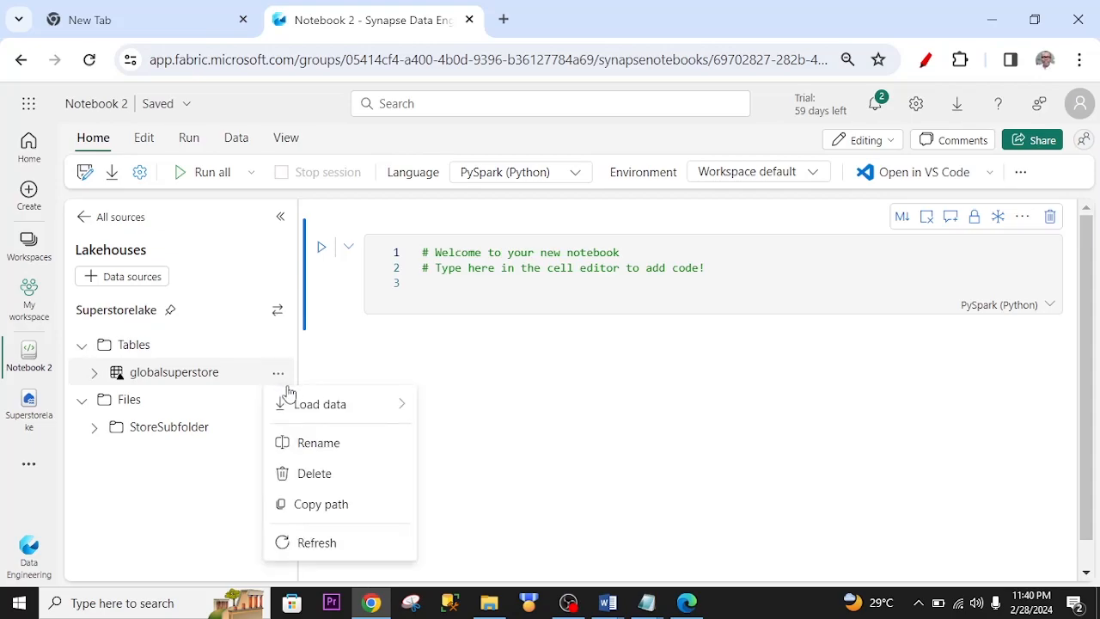
pyautogui.moveTo(302, 405)
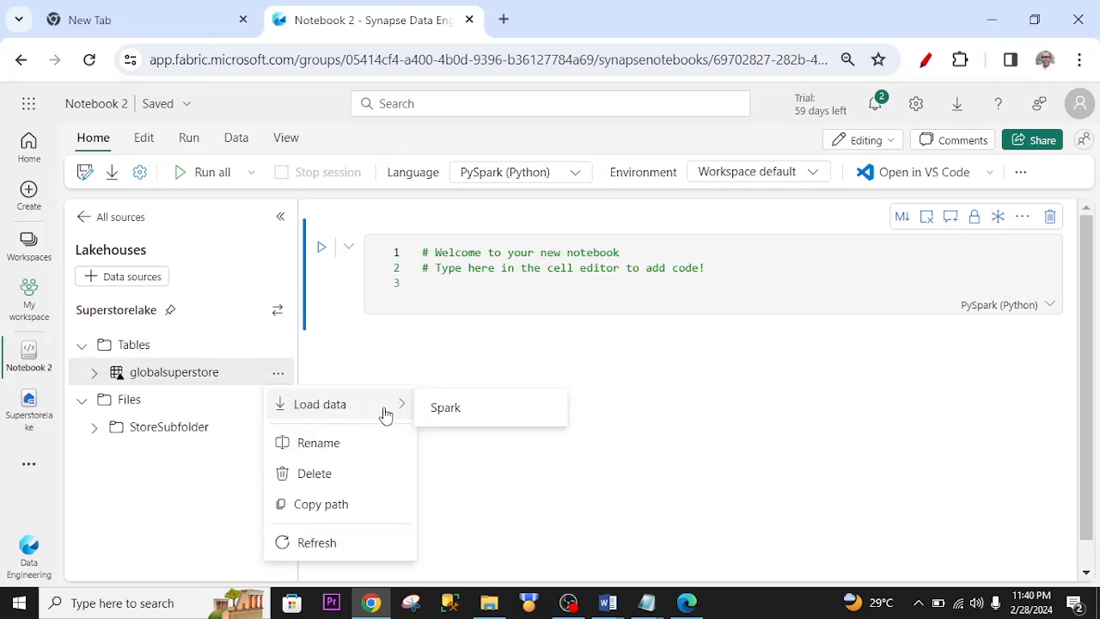
pyautogui.click(455, 414)
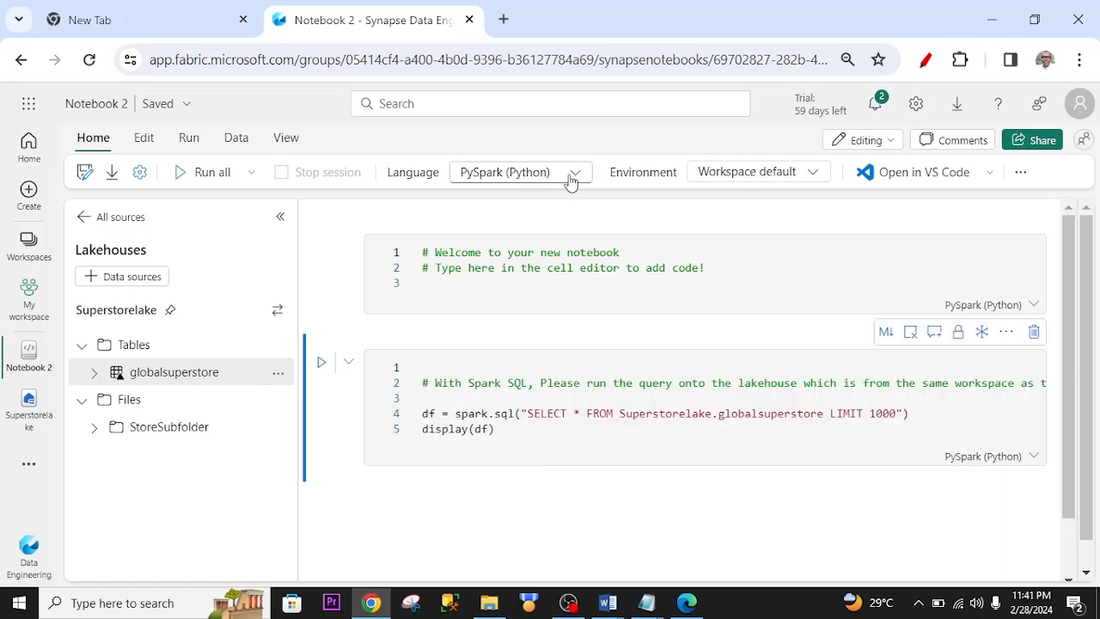
# Run the generated Spark SQL cell that selects 1000 rows from globalsuperstore and look through its output
pyautogui.click(570, 179)
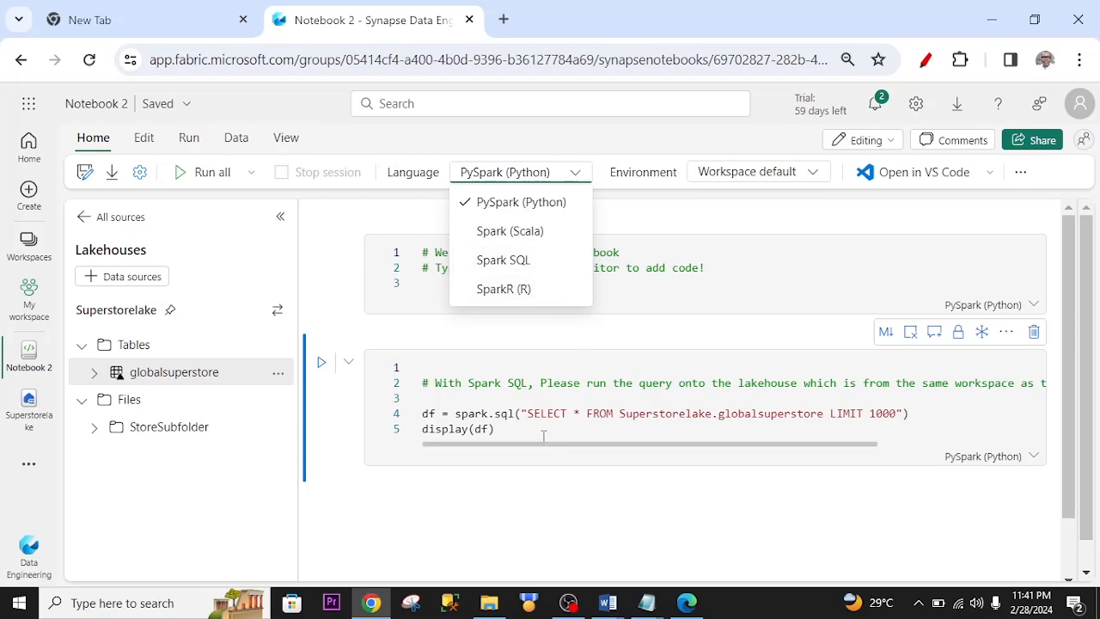
pyautogui.click(321, 366)
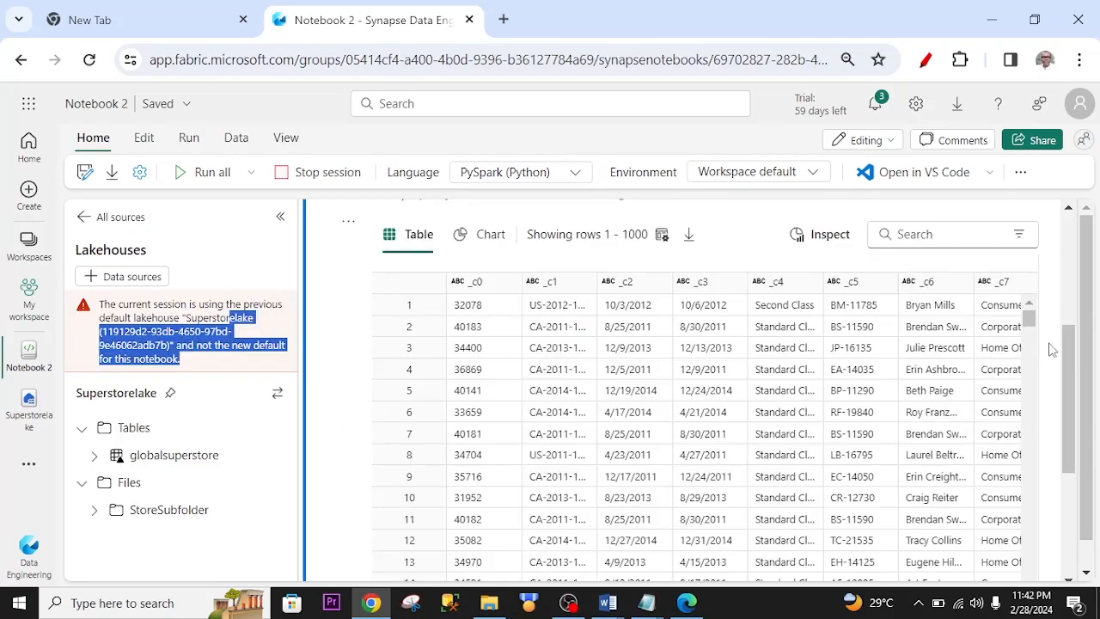
pyautogui.moveTo(1072, 344); pyautogui.dragTo(1070, 464)
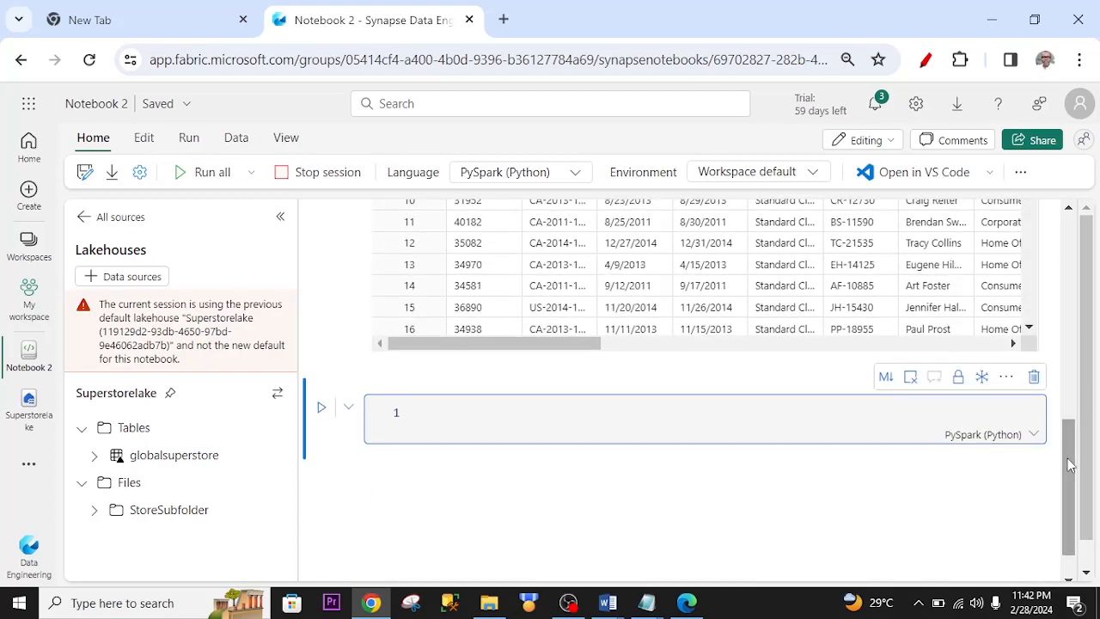
# Fill the empty code cell with a print of df.count() and a df.printSchema() call, and run it
pyautogui.click(1040, 446)
pyautogui.write('# Count the number of rows and show the column names and types print(f"The file has {df.count()} rows") df.printSchema()')
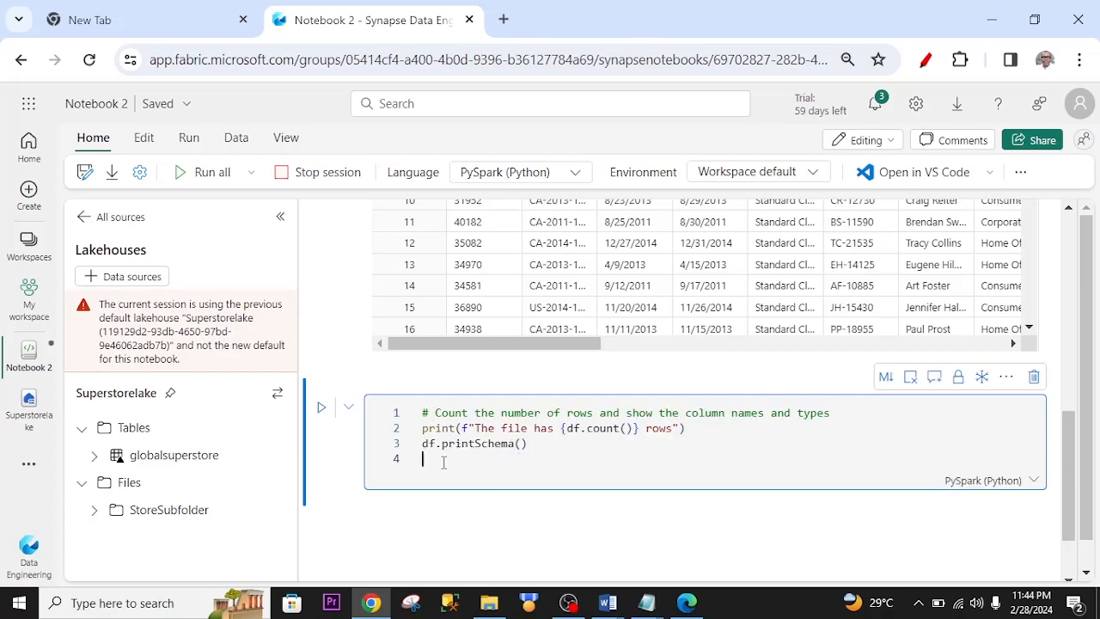
pyautogui.click(320, 406)
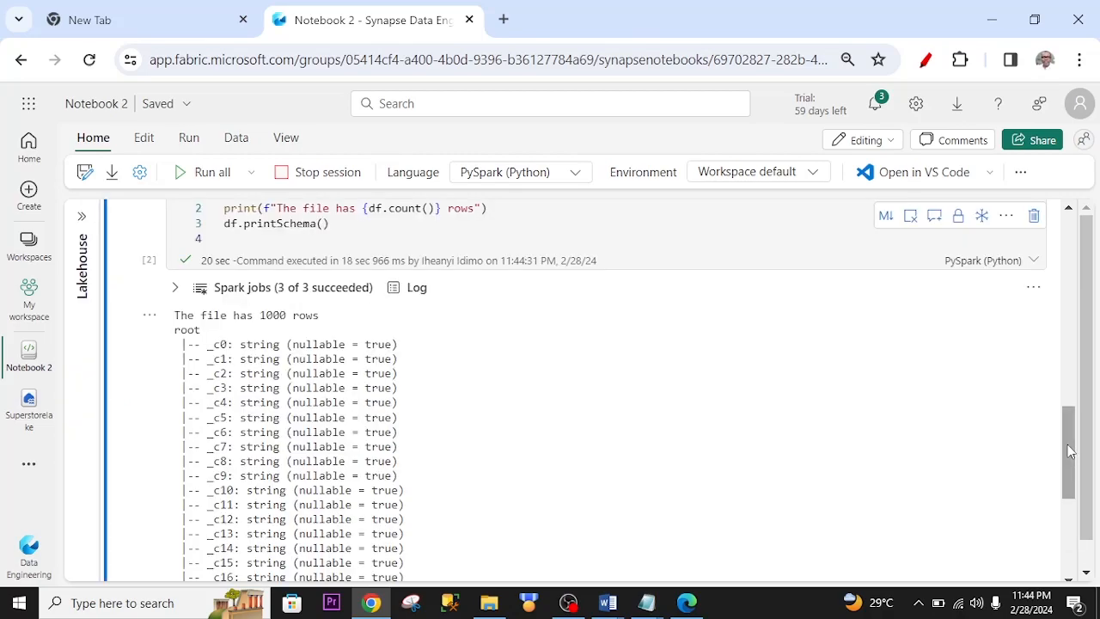
# Set sprk.sql.parquet.vorder.enabled and spark.microsoft.delta.optimizeWrite.enabled to "true" with spark.conf.set in a new code cell, and run it
pyautogui.moveTo(1069, 451)
pyautogui.mouseDown()
pyautogui.moveTo(1063, 439)
pyautogui.moveTo(1069, 451)
pyautogui.mouseUp()
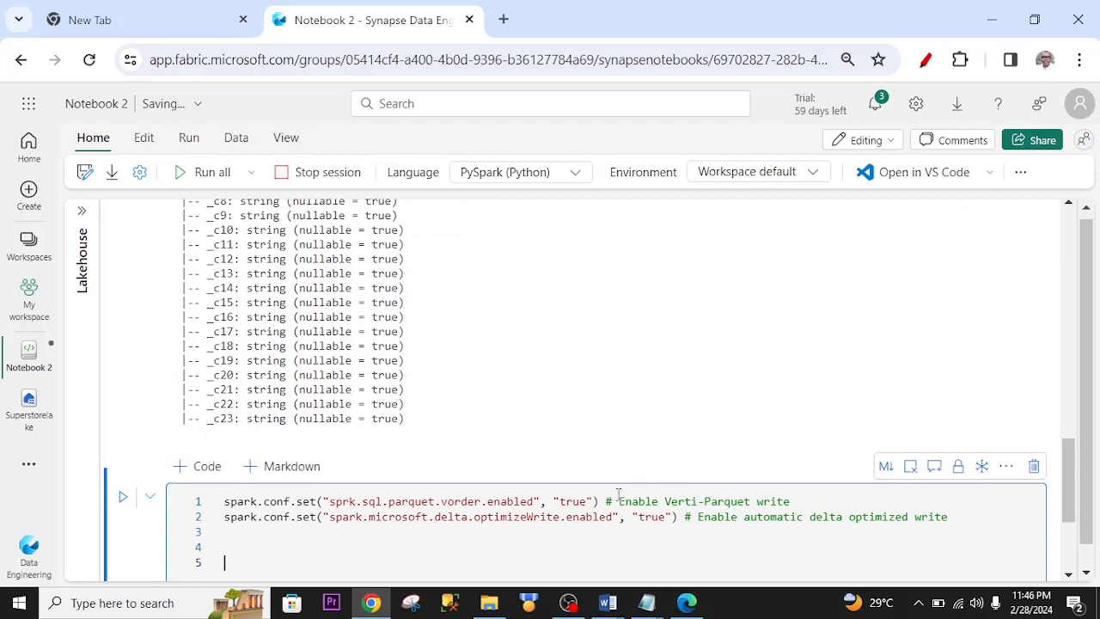
pyautogui.click(125, 499)
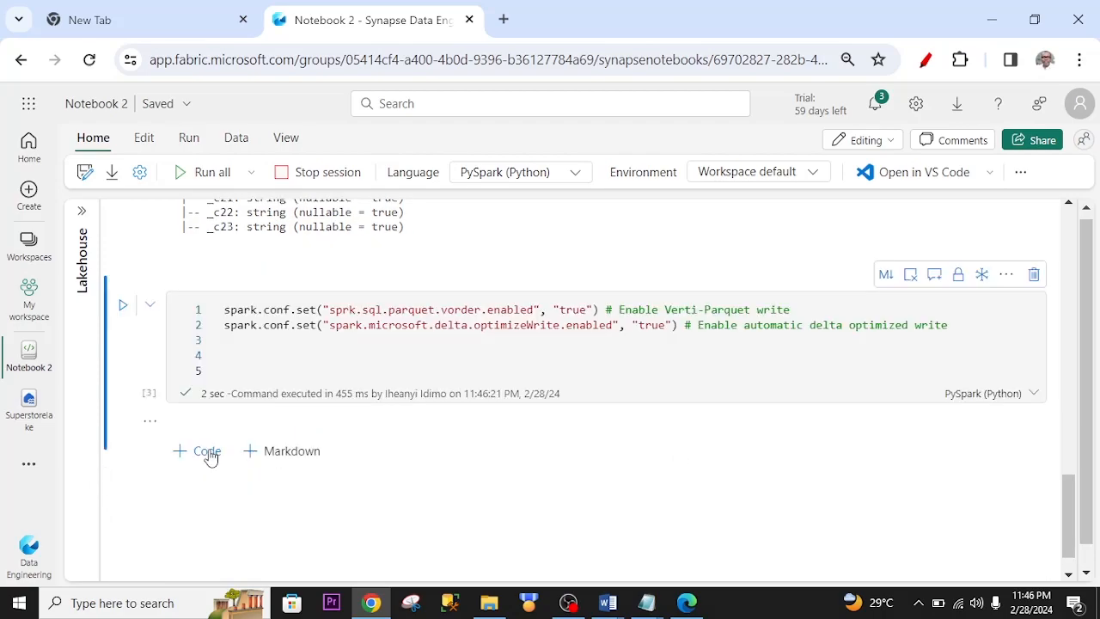
# Add a code cell that drops _c0, _c1, _c4, _c5, _c7, _c8, _c11, _c12, _c14, _c20 and _c23 from df and shows 10 rows, and run it
pyautogui.click(207, 452)
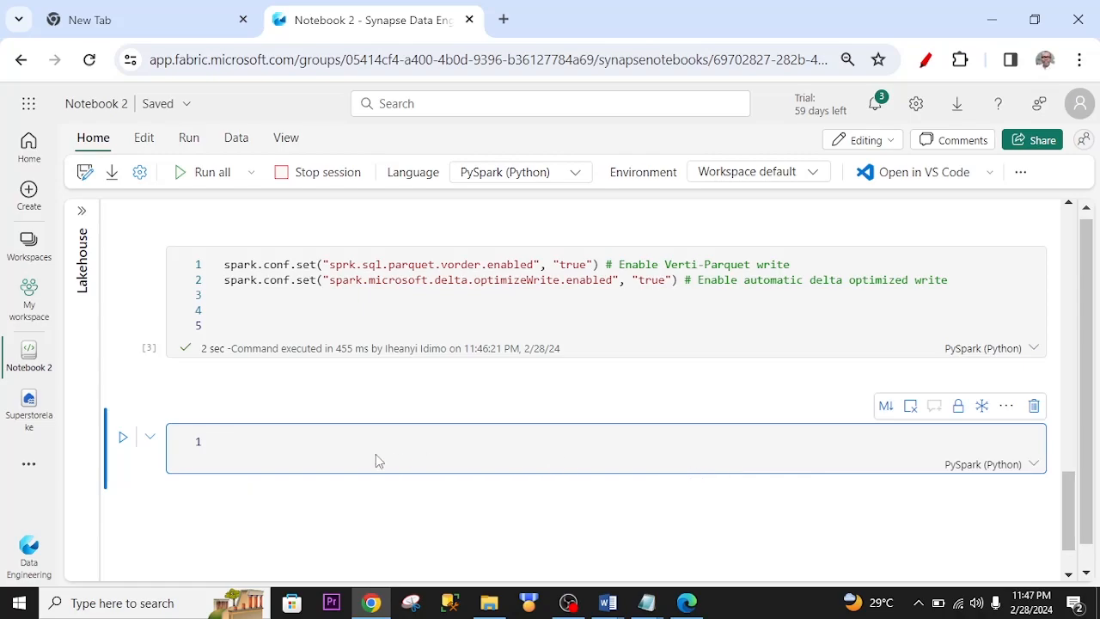
pyautogui.write('# We need to clean our file by removing these 11 columns. df = df.drop("_c0", "_c1", "_c4", "_c5","_c7", "_c8", "_c11","_c12",  "_c14","_c20","_c23") df.limit(10).show()')
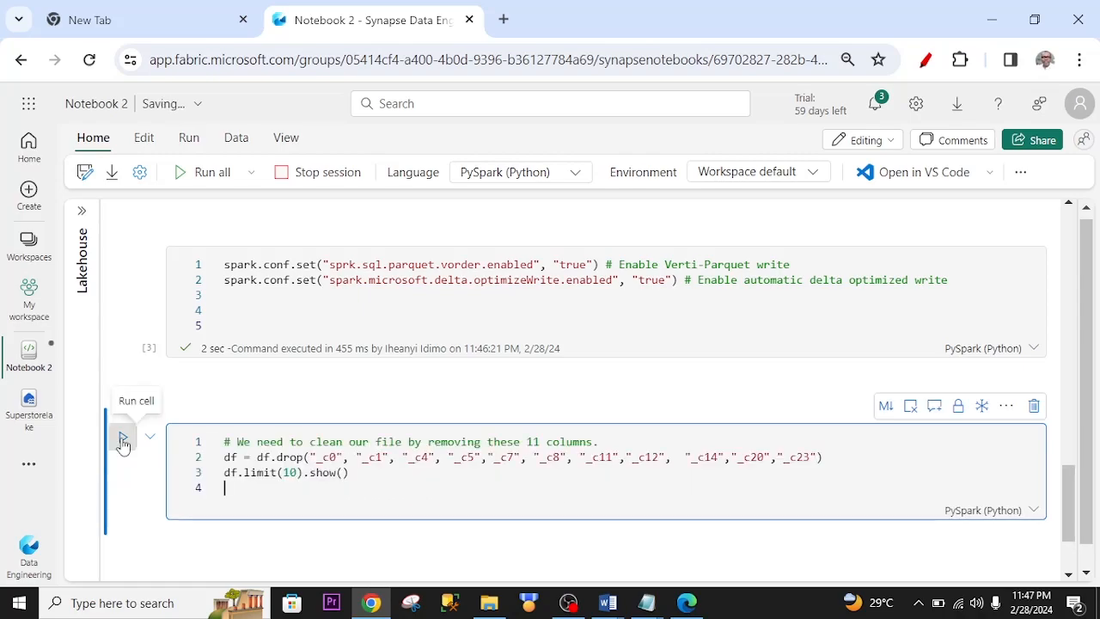
pyautogui.click(123, 439)
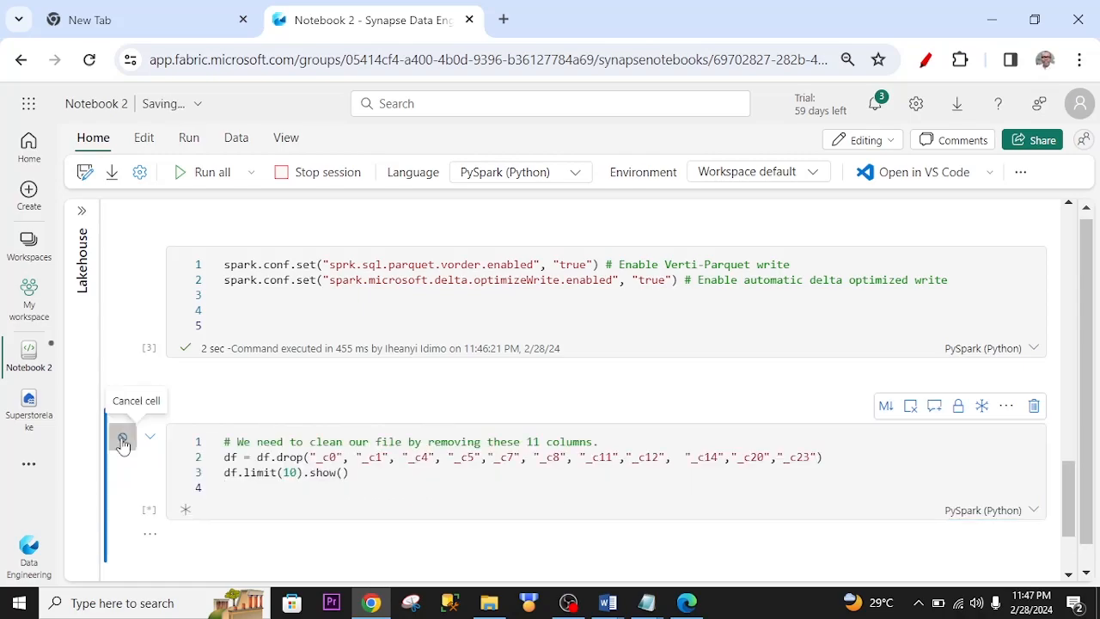
pyautogui.moveTo(1070, 441); pyautogui.dragTo(1065, 482)
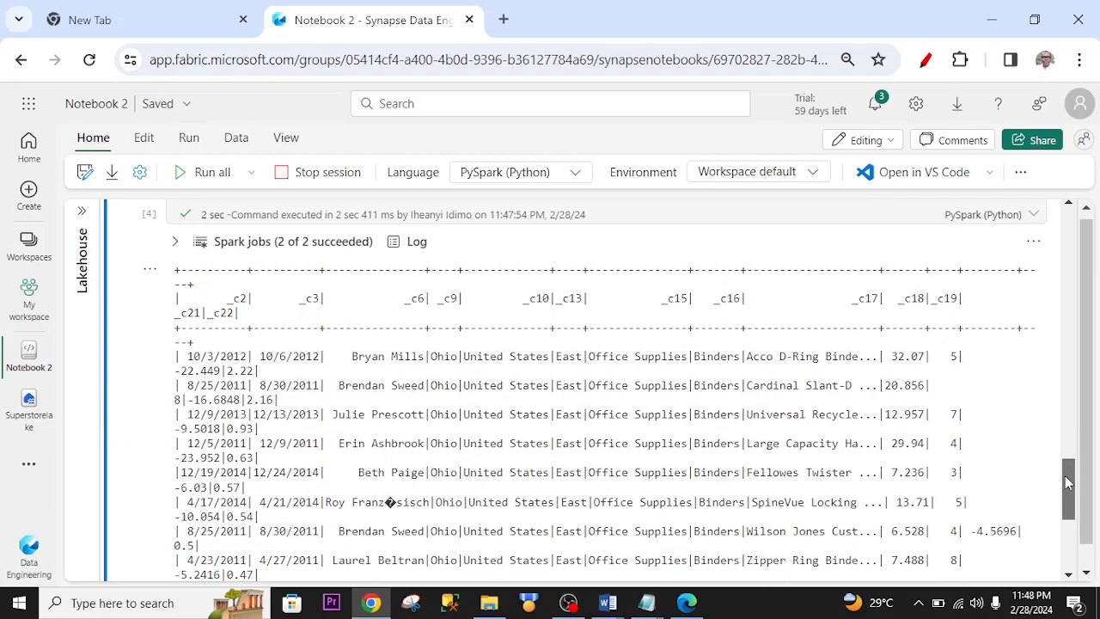
pyautogui.scroll(-3, 456, 579)
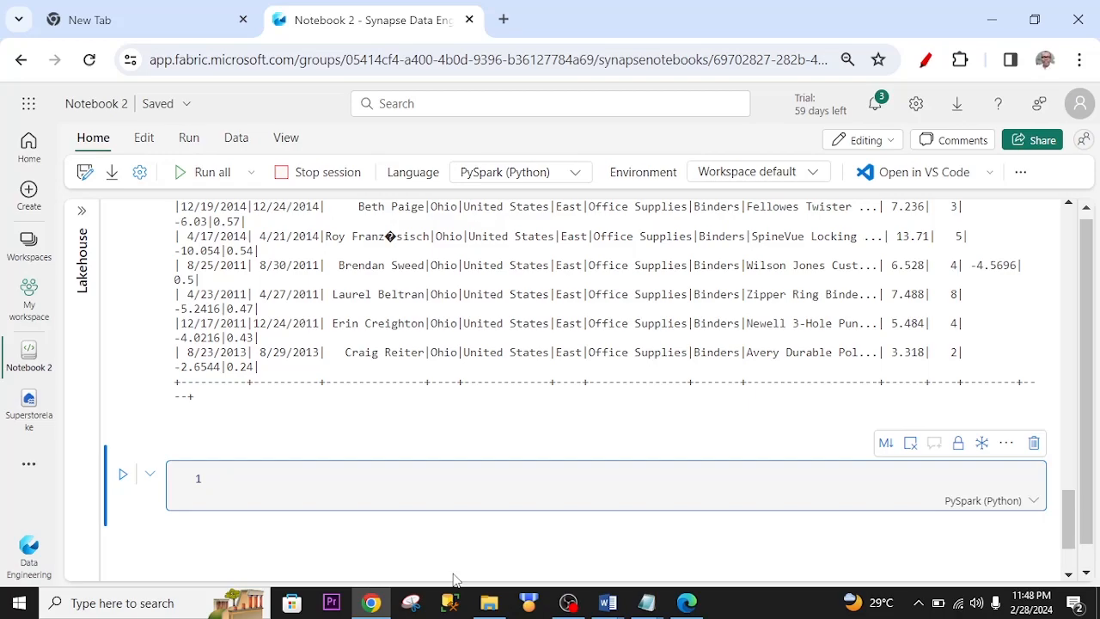
pyautogui.moveTo(1069, 529); pyautogui.dragTo(1055, 448)
pyautogui.scroll(-3, 1054, 449)
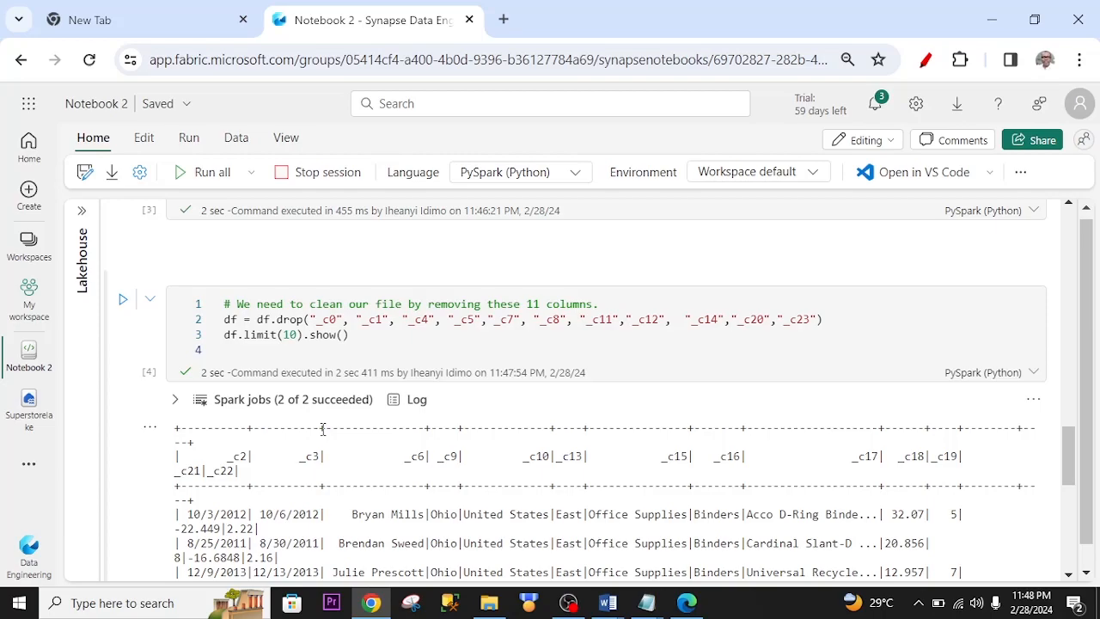
# Copy the withColumnRenamed code for the 13 columns, OrderDate through ShippingCost, from the Word document into the empty notebook cell
pyautogui.scroll(-5, 323, 428)
pyautogui.moveTo(606, 599)
pyautogui.click(522, 550)
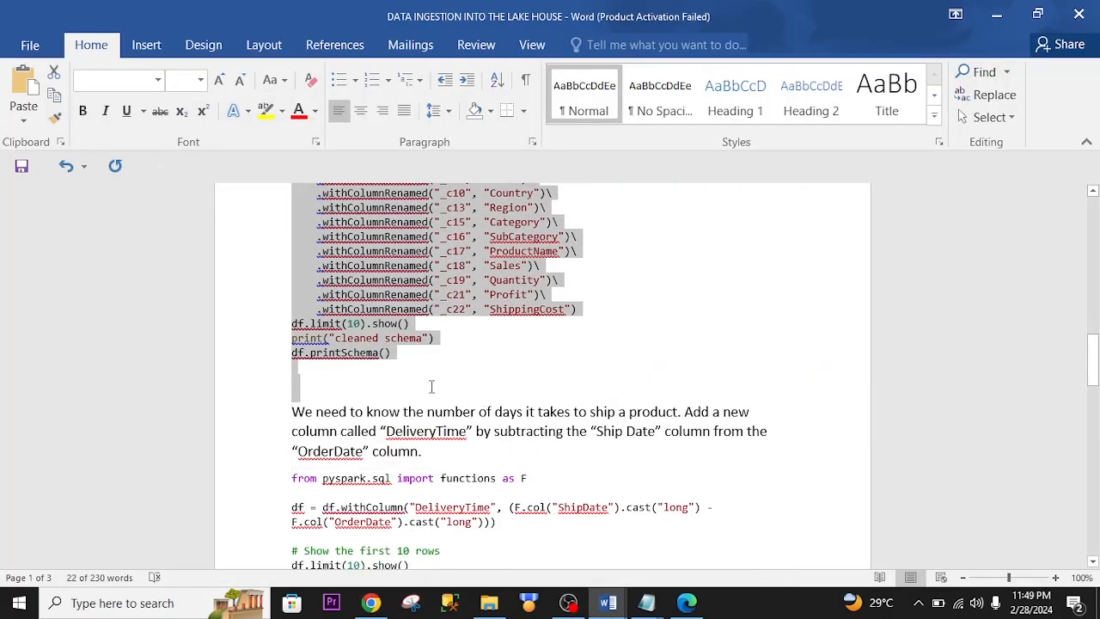
pyautogui.moveTo(429, 237)
pyautogui.hotkey('alt', 'Tab')
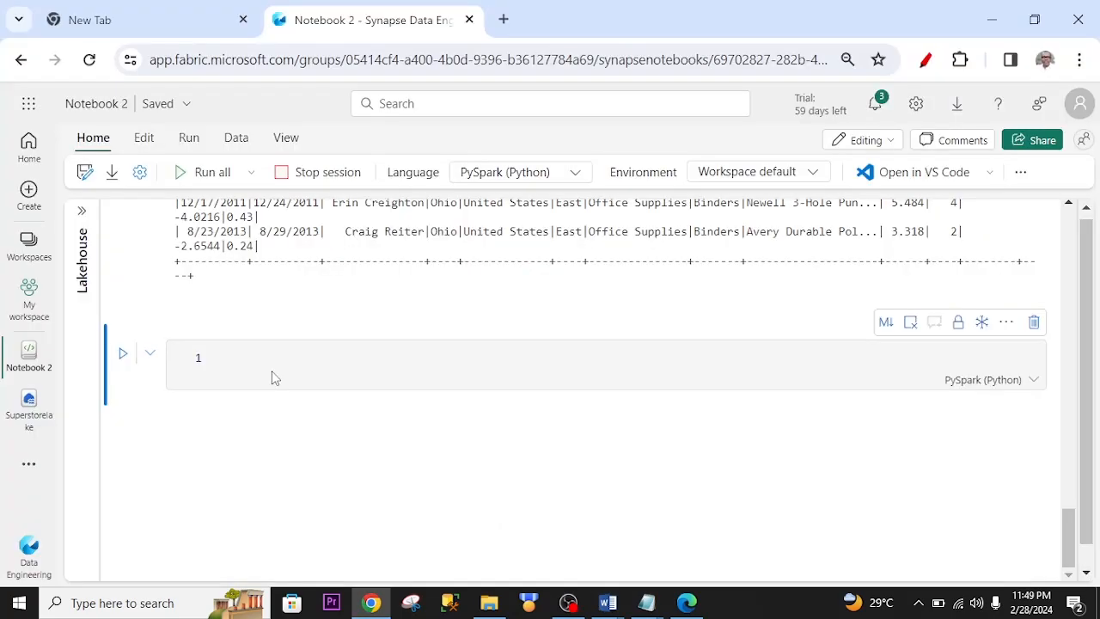
pyautogui.rightClick(266, 358)
pyautogui.click(293, 453)
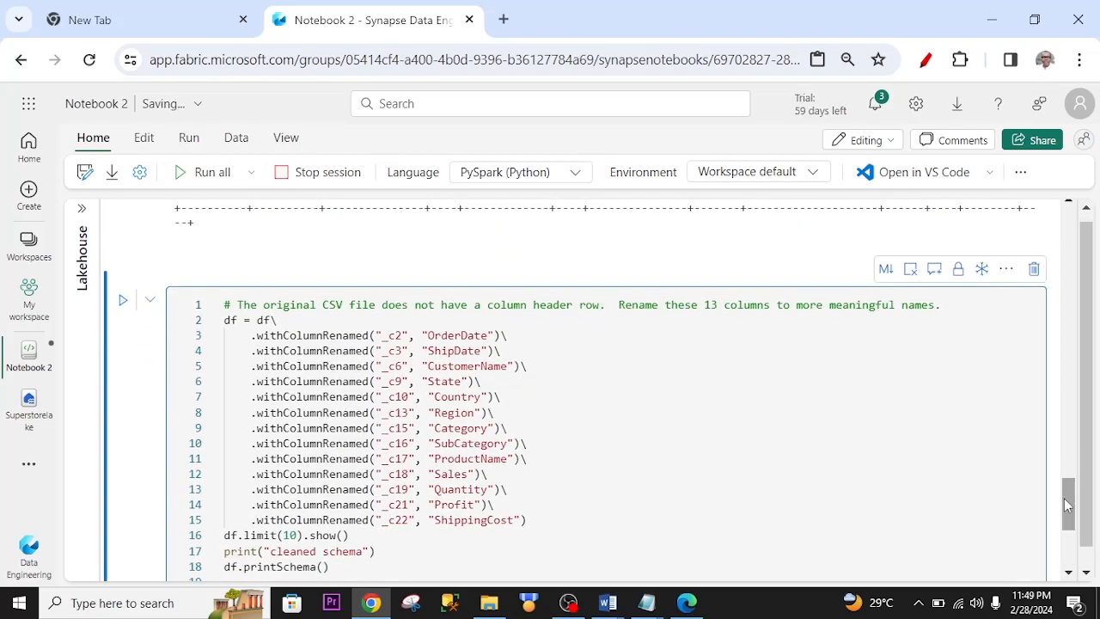
# Run the column-renaming cell and look through its first 10 rows and the cleaned schema
pyautogui.click(122, 303)
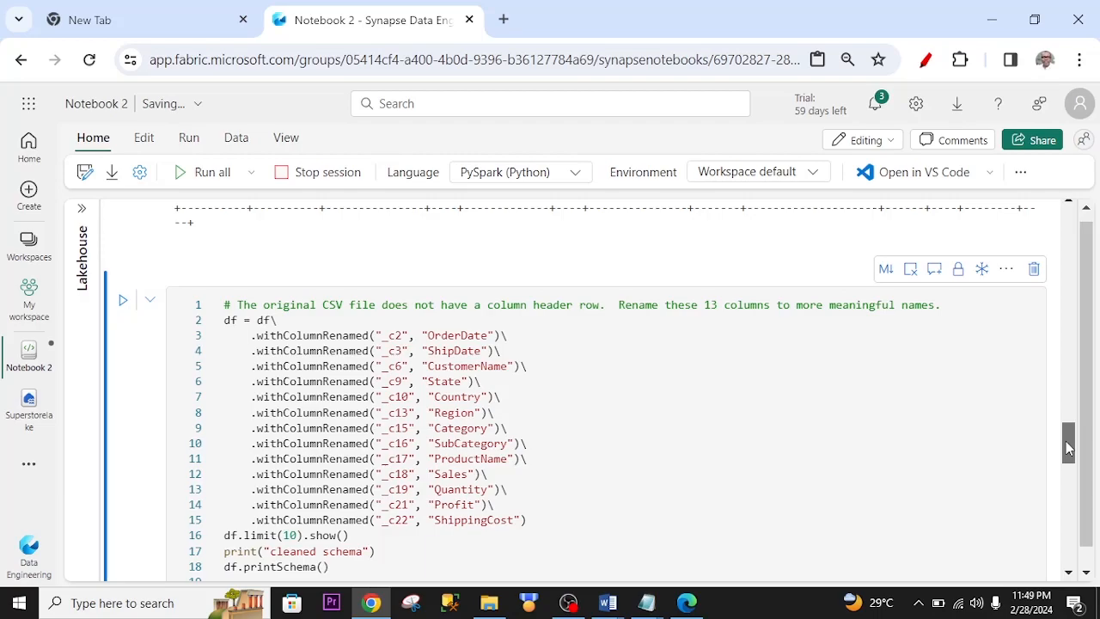
pyautogui.moveTo(1068, 447); pyautogui.dragTo(1068, 494)
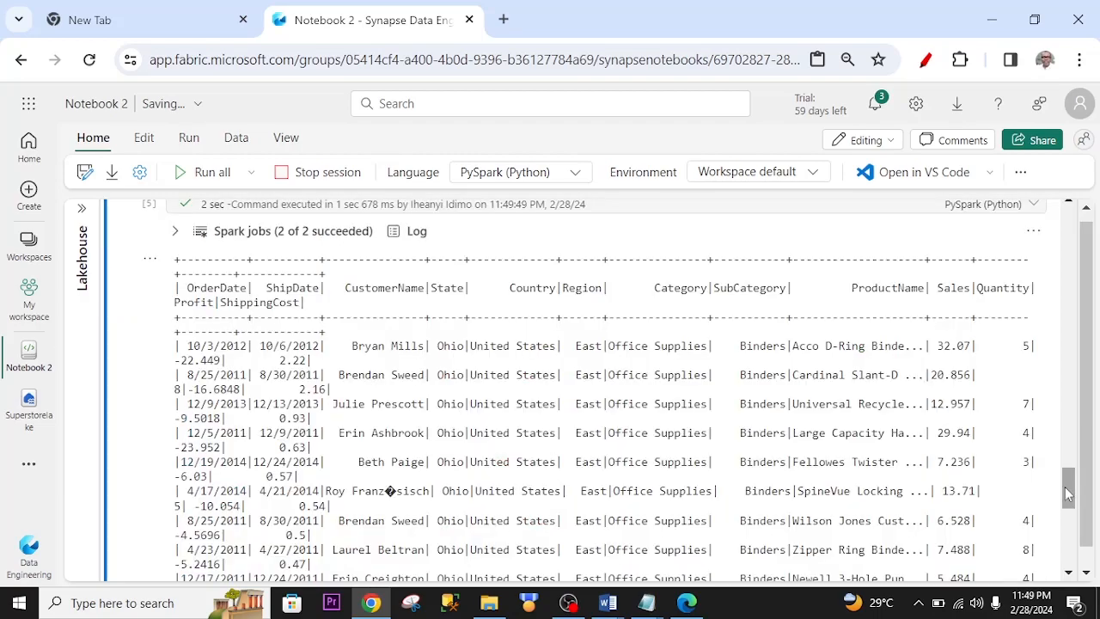
pyautogui.scroll(-1, 267, 245)
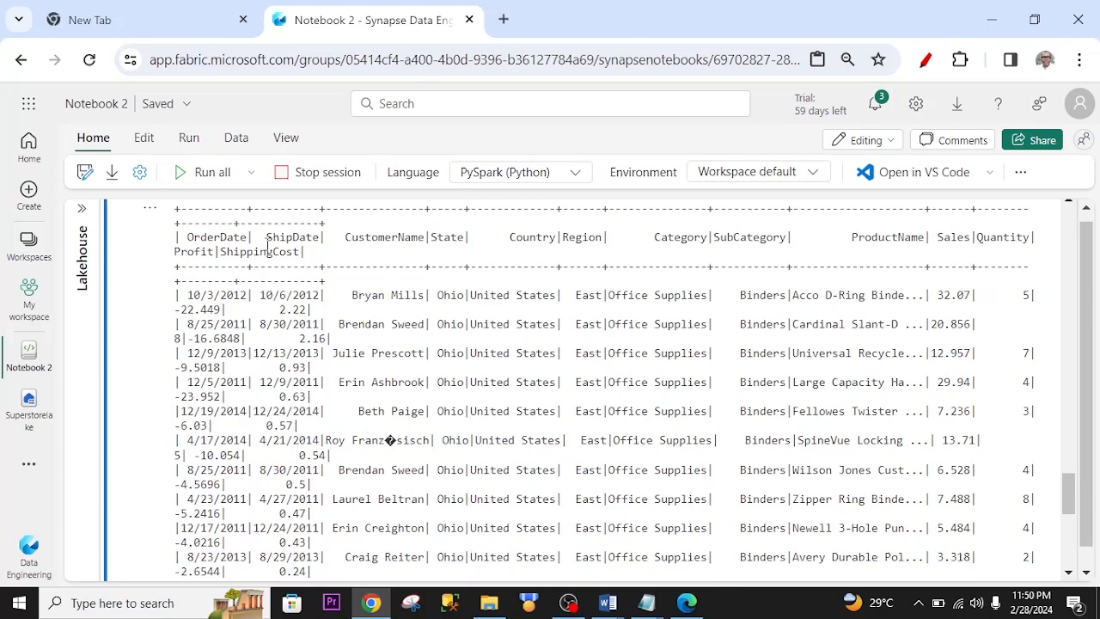
pyautogui.scroll(-5, 262, 360)
# Add a code cell with the Word document's code that writes df to the delta table globasuperstoreClean in overwrite mode with mergeSchema "true", and run it
pyautogui.click(201, 471)
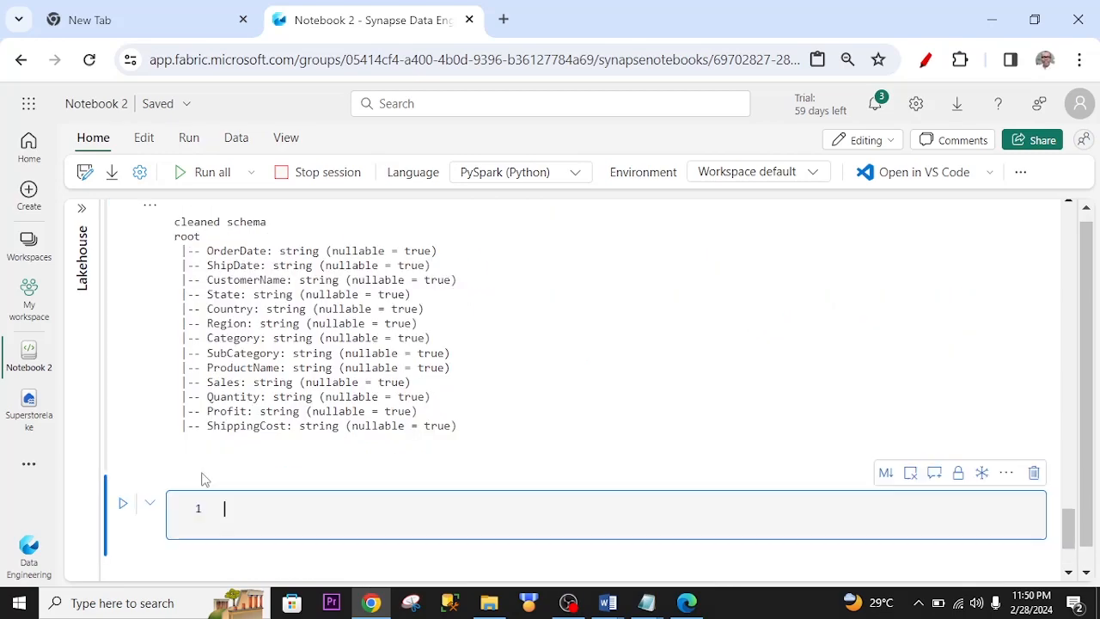
pyautogui.moveTo(1068, 526)
pyautogui.mouseDown()
pyautogui.moveTo(1065, 472)
pyautogui.moveTo(1070, 504)
pyautogui.mouseUp()
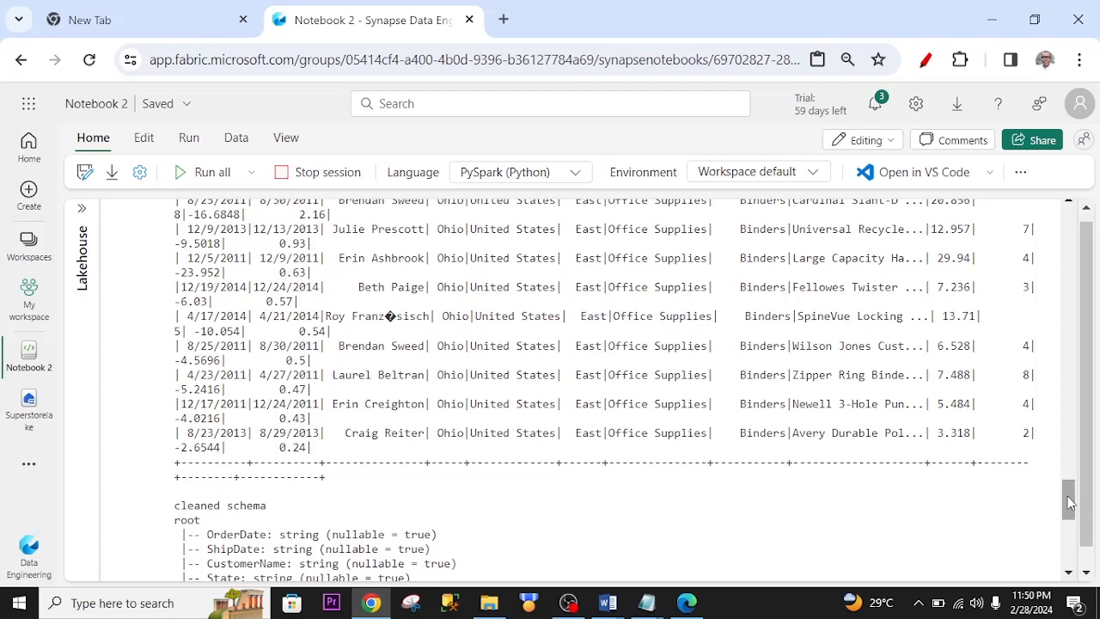
pyautogui.moveTo(1070, 504); pyautogui.dragTo(1072, 533)
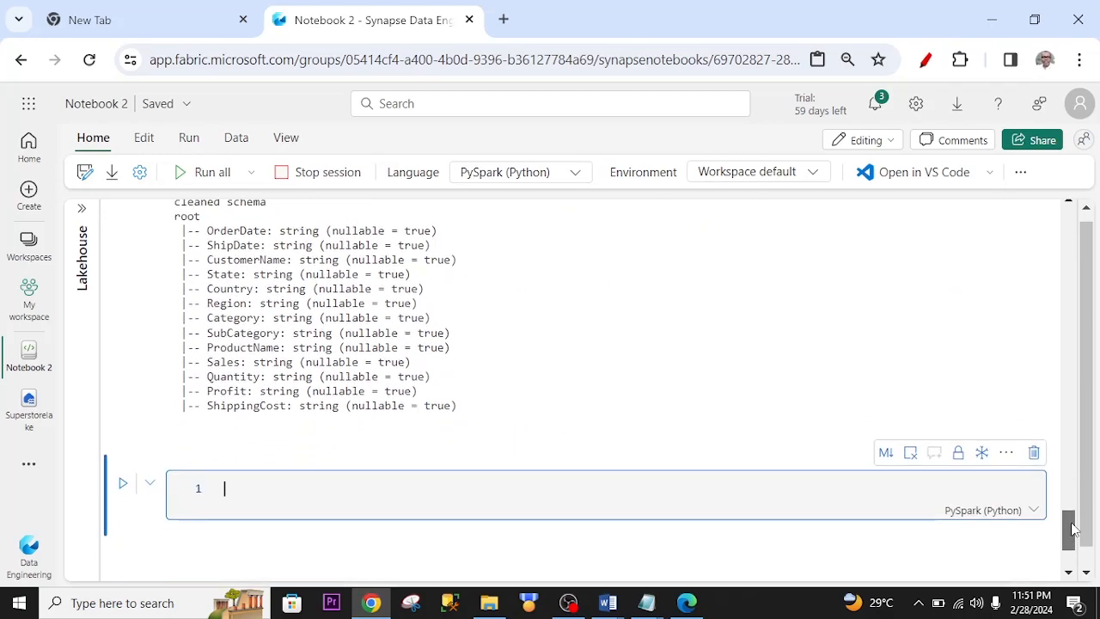
pyautogui.hotkey('alt', 'Tab')
pyautogui.rightClick(391, 289)
pyautogui.click(426, 316)
pyautogui.hotkey('alt', 'Tab')
pyautogui.hotkey('ctrl', 'v')
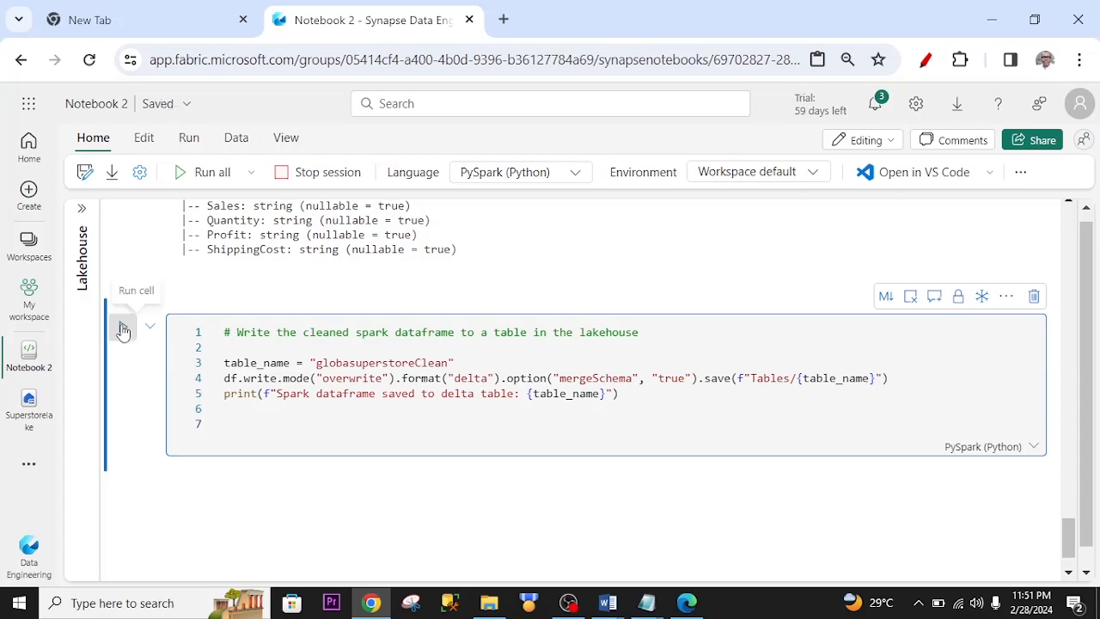
pyautogui.click(123, 331)
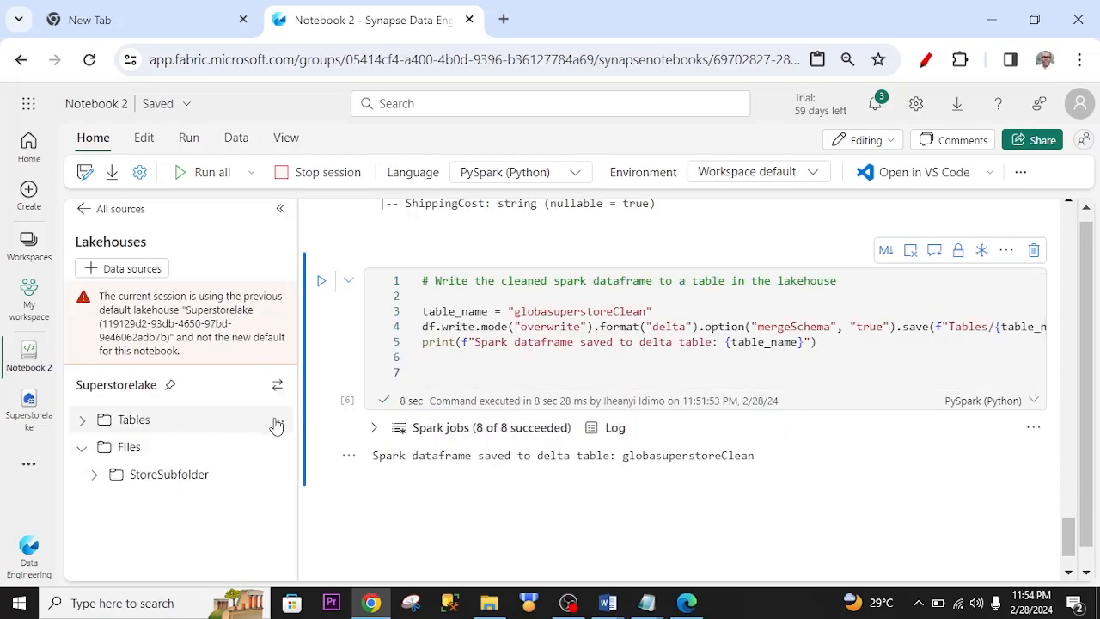
# Refresh the Tables folder of Superstorelake, expand it, and open the globasuperstoreClean table
pyautogui.click(278, 423)
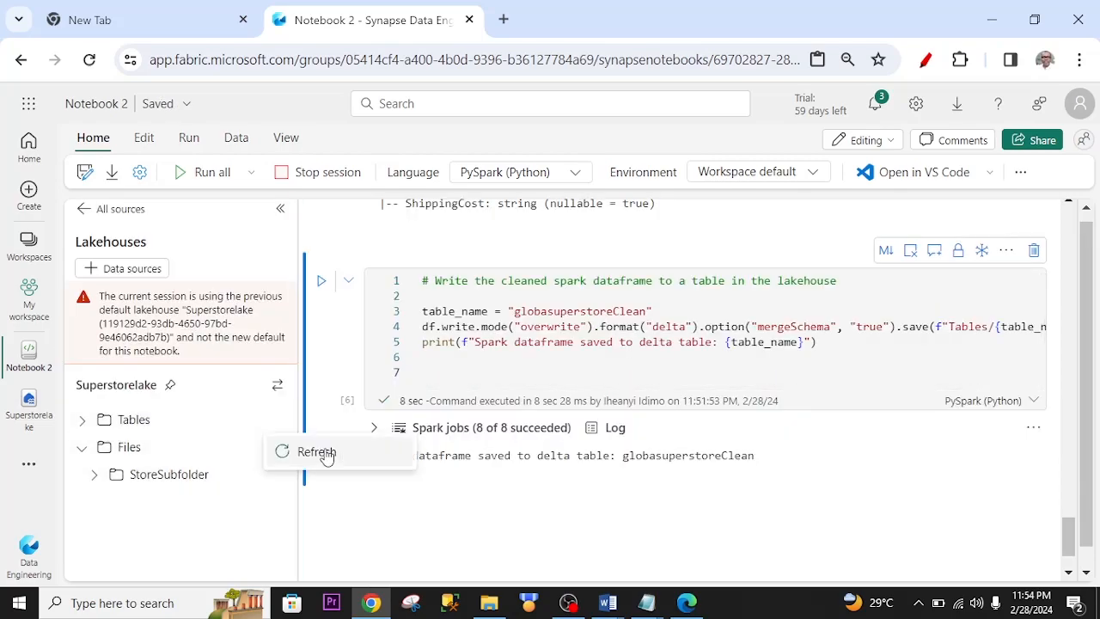
pyautogui.click(325, 452)
pyautogui.click(83, 420)
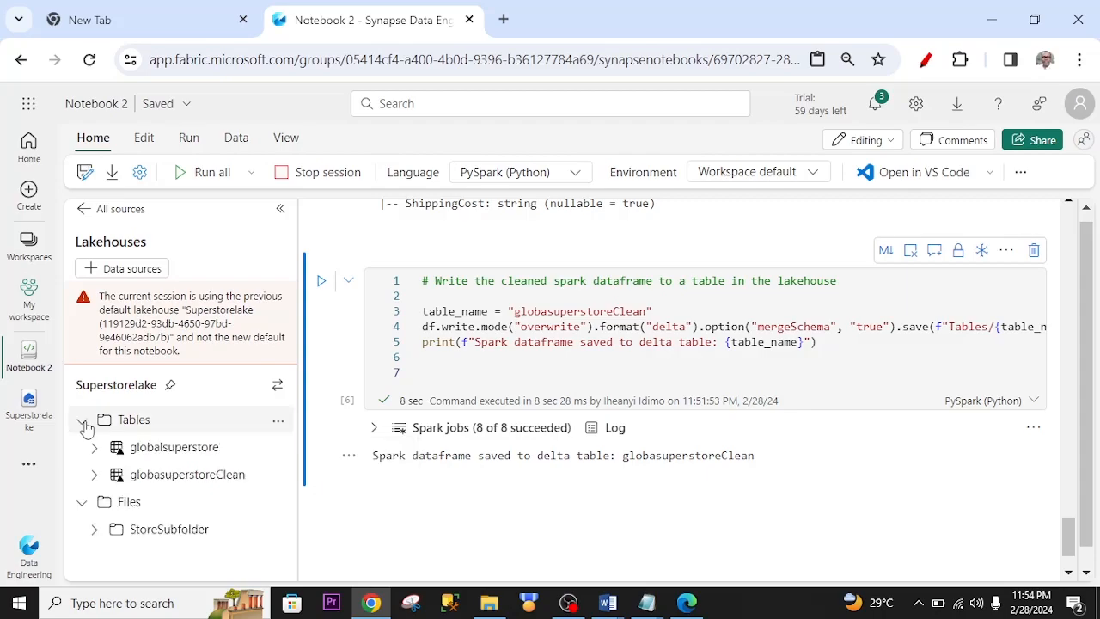
pyautogui.click(195, 477)
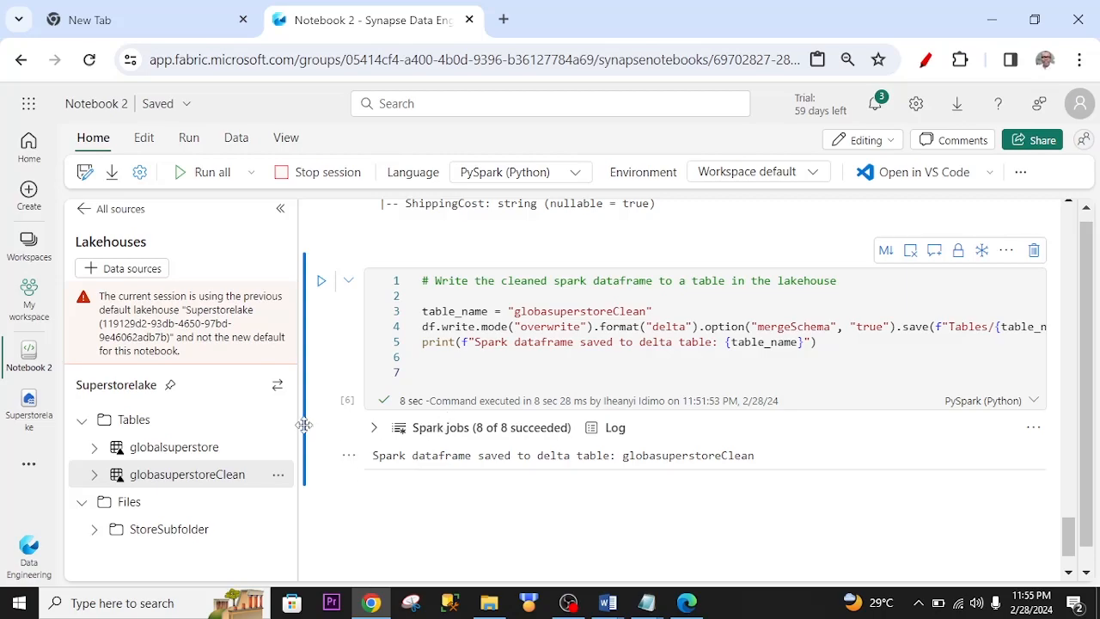
pyautogui.click(83, 421)
pyautogui.click(83, 448)
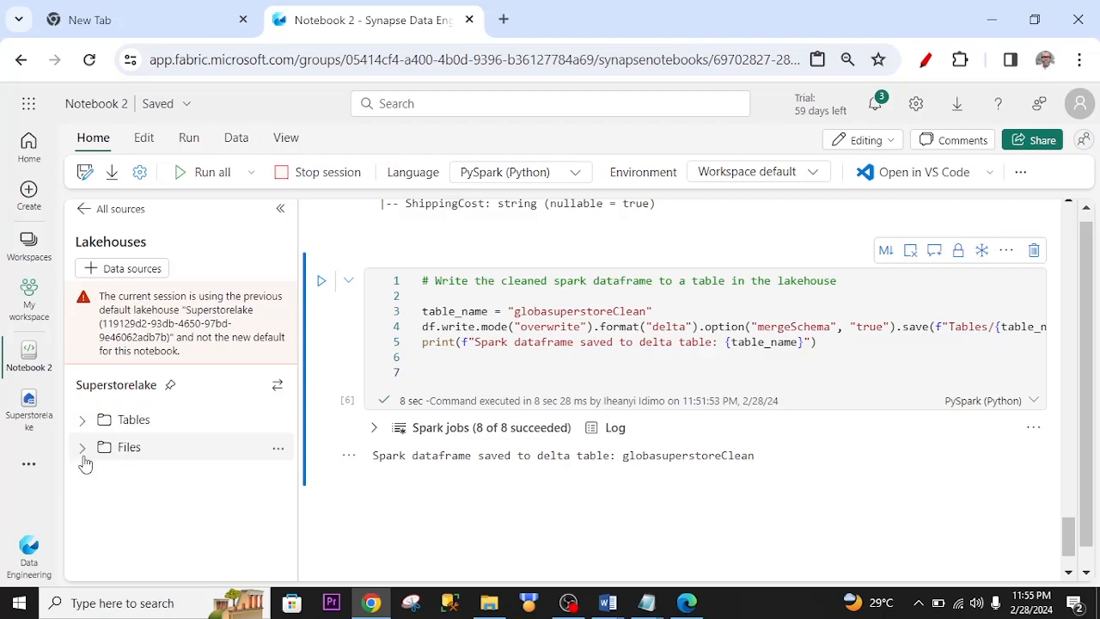
pyautogui.click(122, 424)
pyautogui.click(203, 475)
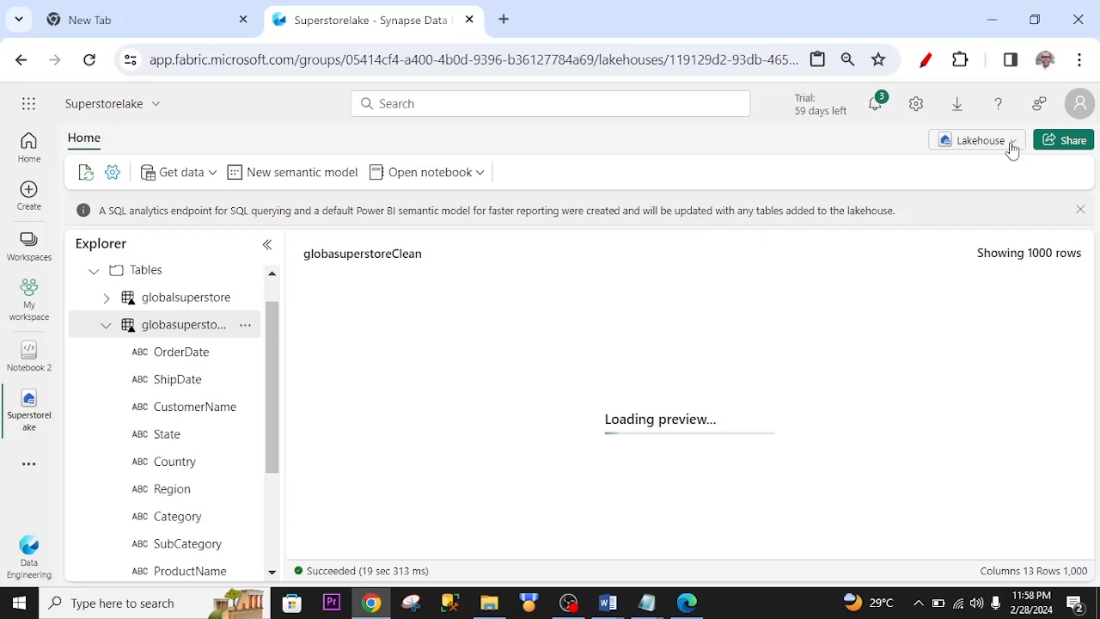
# View Superstorelake through its SQL analytics endpoint, return to the lakehouse, and look at the new semantic model dialog before closing it
pyautogui.click(1011, 144)
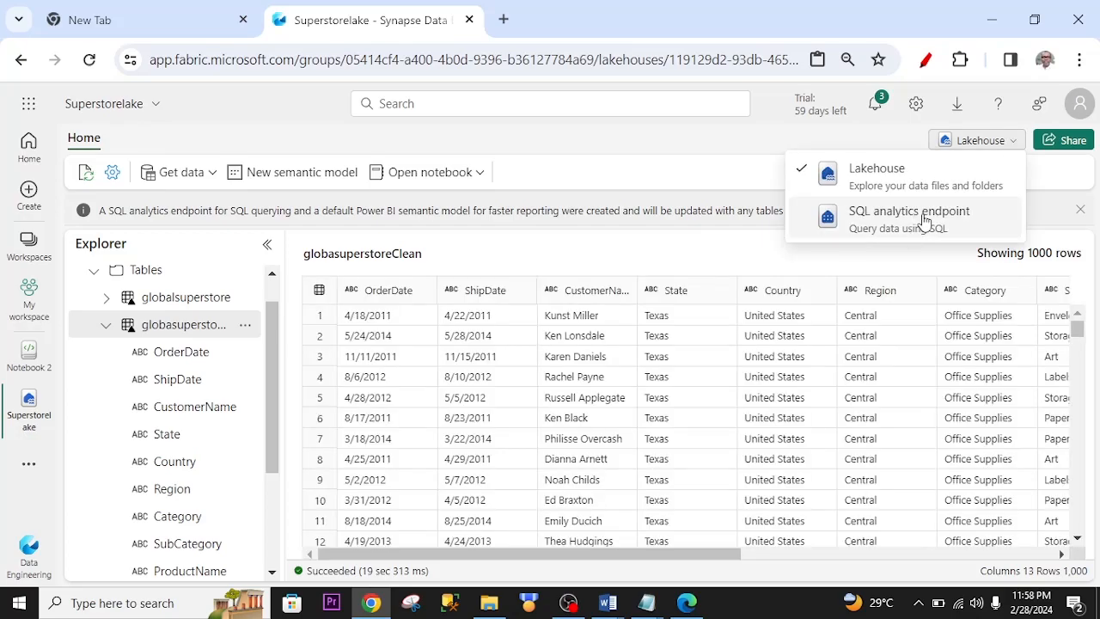
pyautogui.click(923, 221)
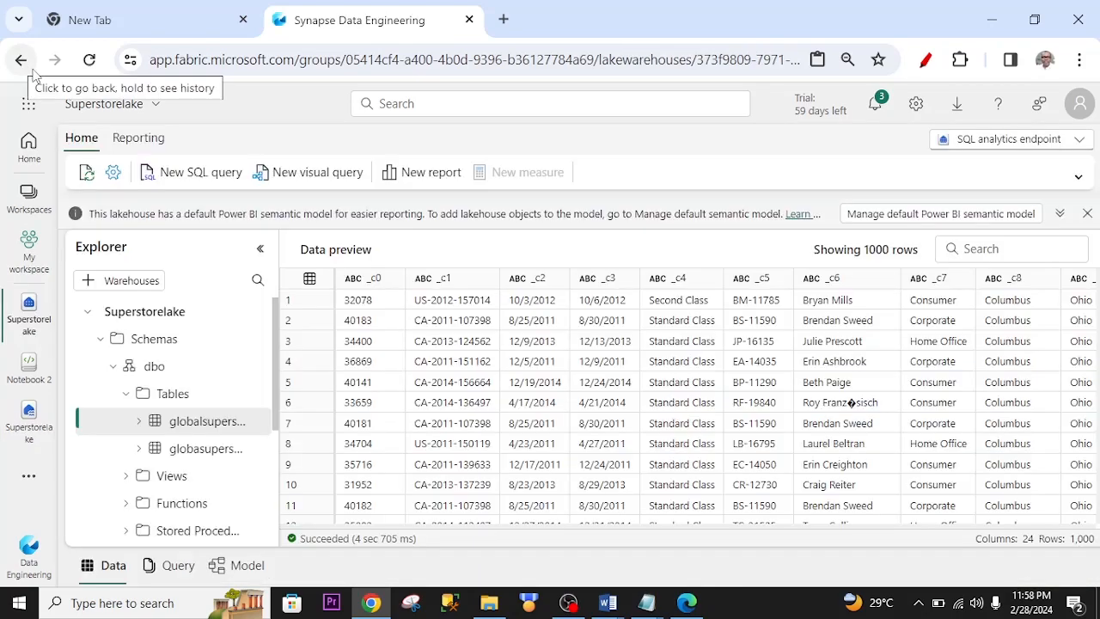
pyautogui.click(20, 62)
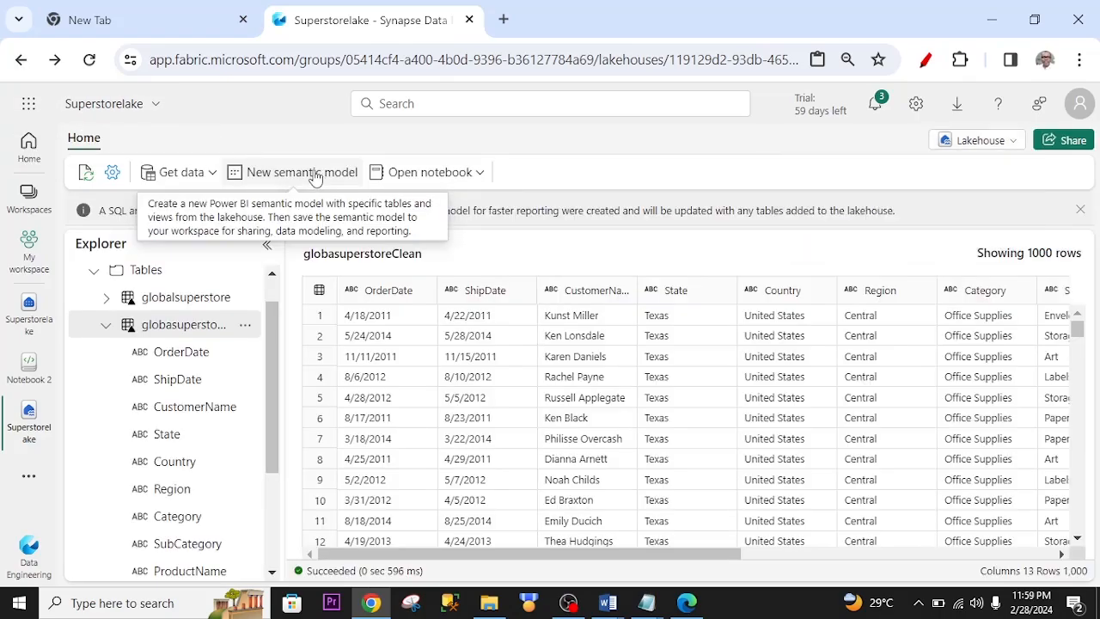
pyautogui.click(315, 174)
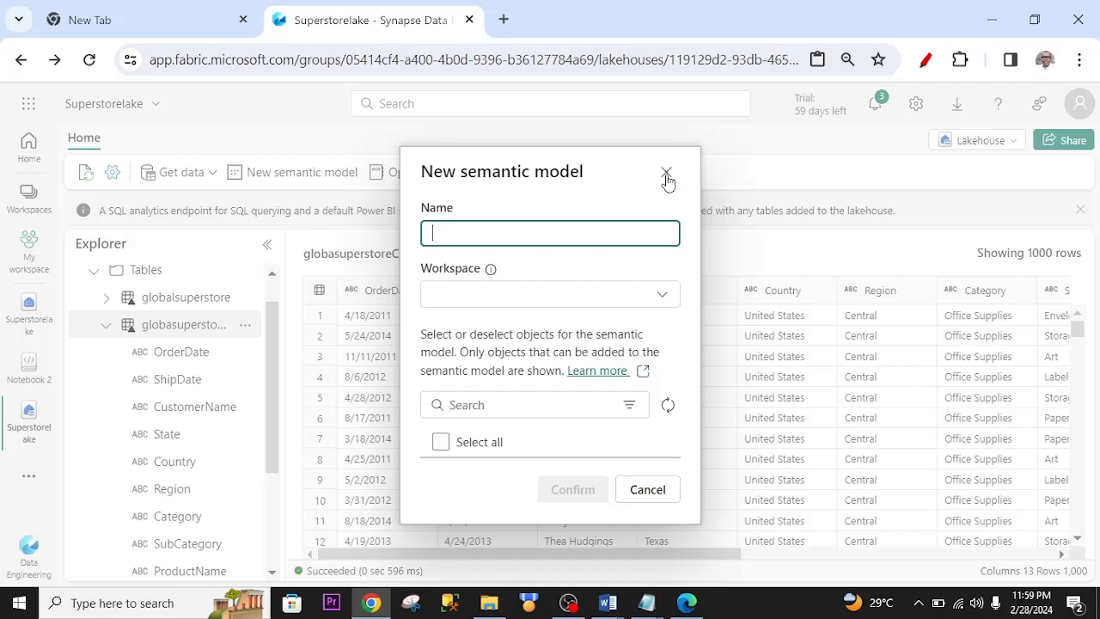
pyautogui.click(667, 174)
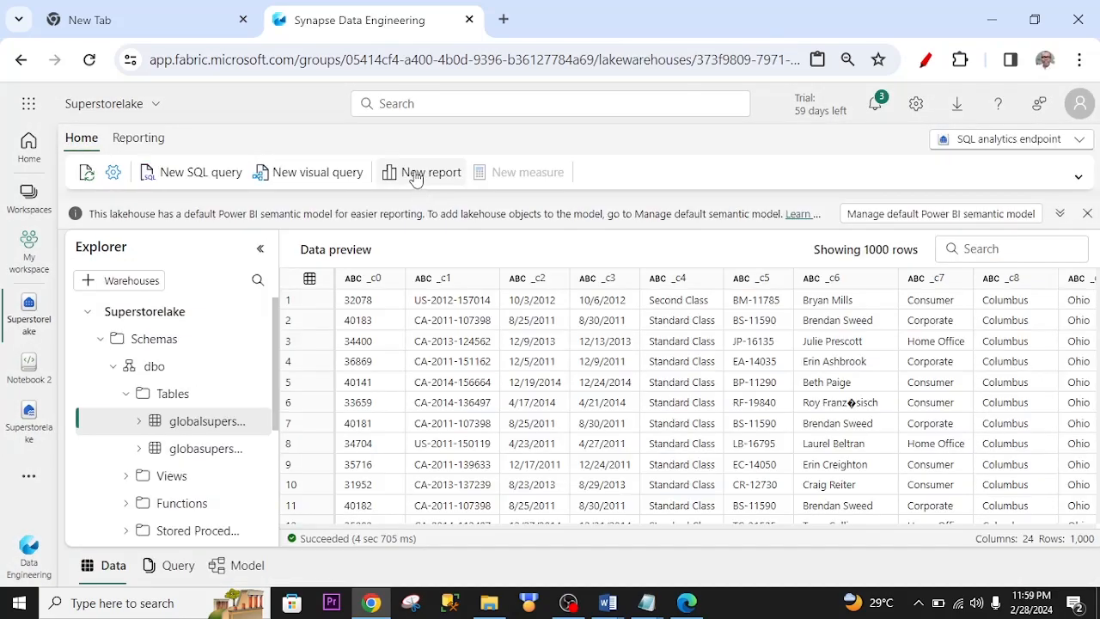
# Create a new report from the SQL analytics endpoint of Superstorelake
pyautogui.click(416, 174)
pyautogui.click(567, 453)
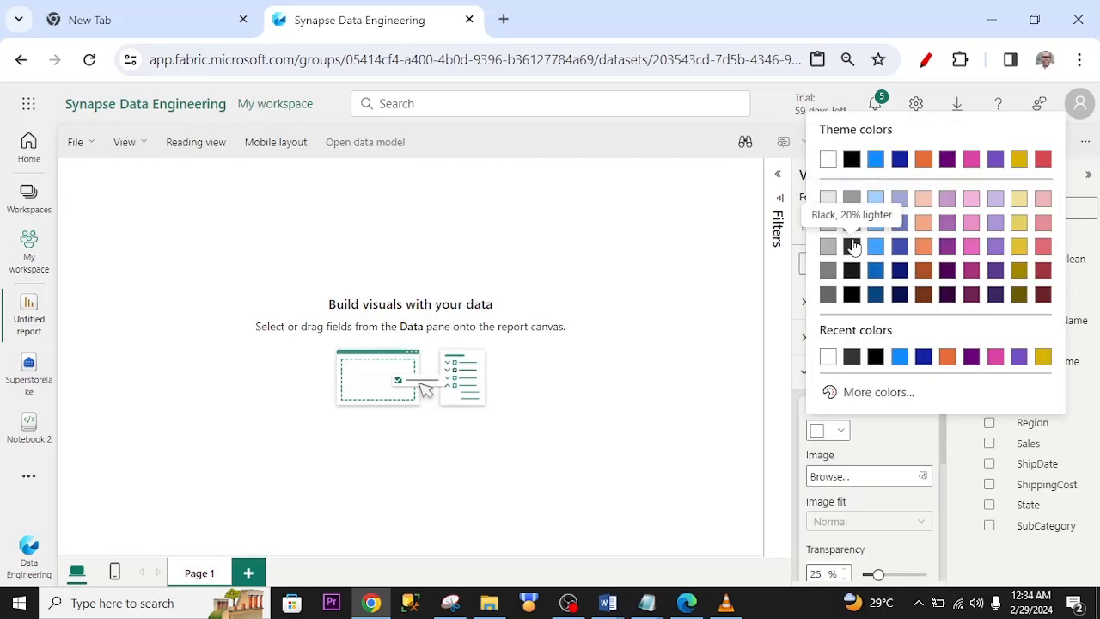
# Set the report page's canvas background to "Black, 20% lighter" with 37% transparency
pyautogui.click(852, 246)
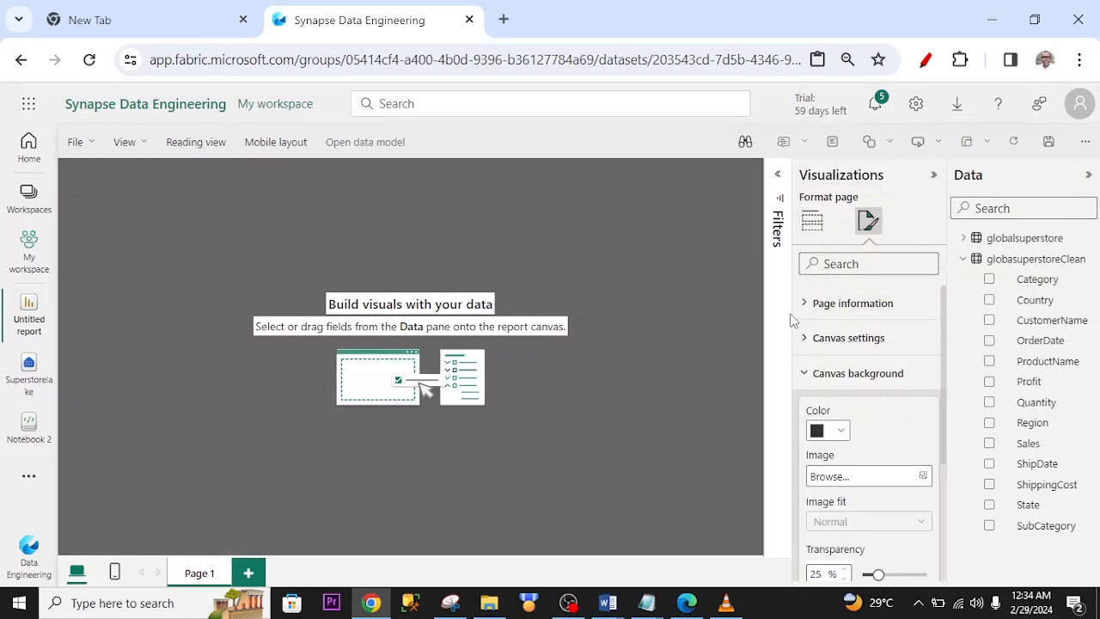
pyautogui.scroll(-1, 877, 475)
pyautogui.moveTo(876, 475)
pyautogui.mouseDown()
pyautogui.moveTo(899, 475)
pyautogui.moveTo(885, 483)
pyautogui.mouseUp()
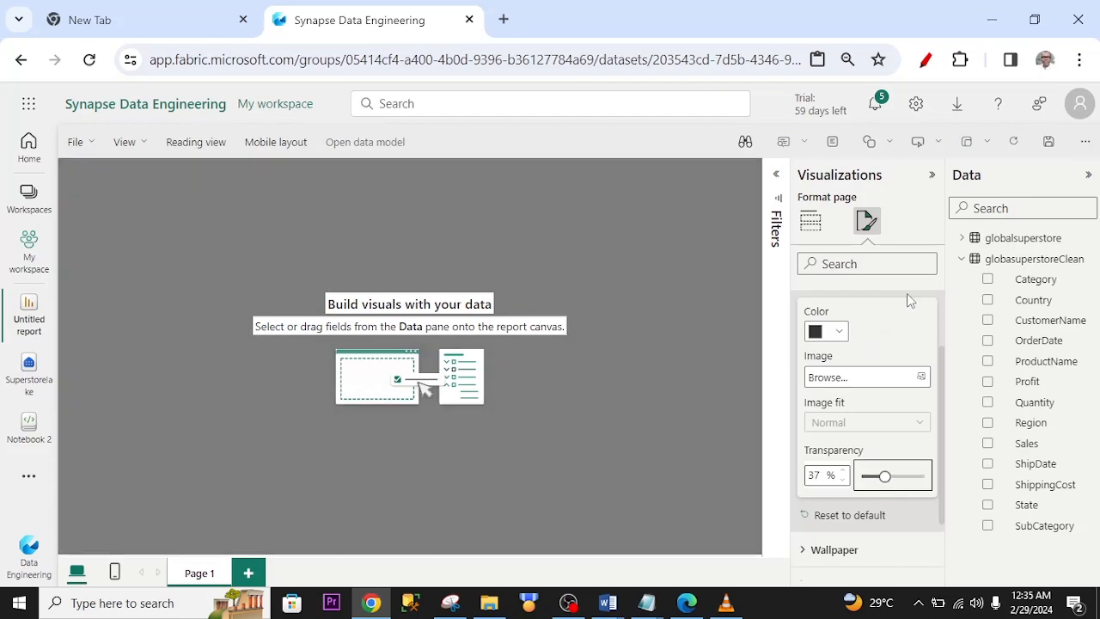
# Insert a rectangle, stretch it into a thin header bar across the full width of the canvas top, and give it rounded ends
pyautogui.click(889, 142)
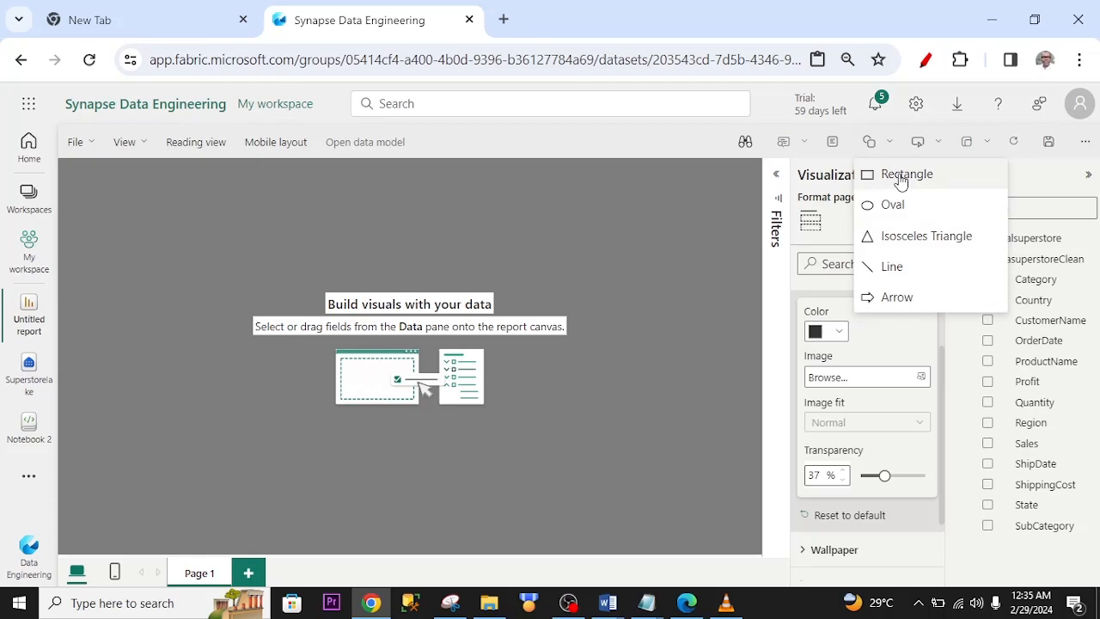
pyautogui.click(901, 178)
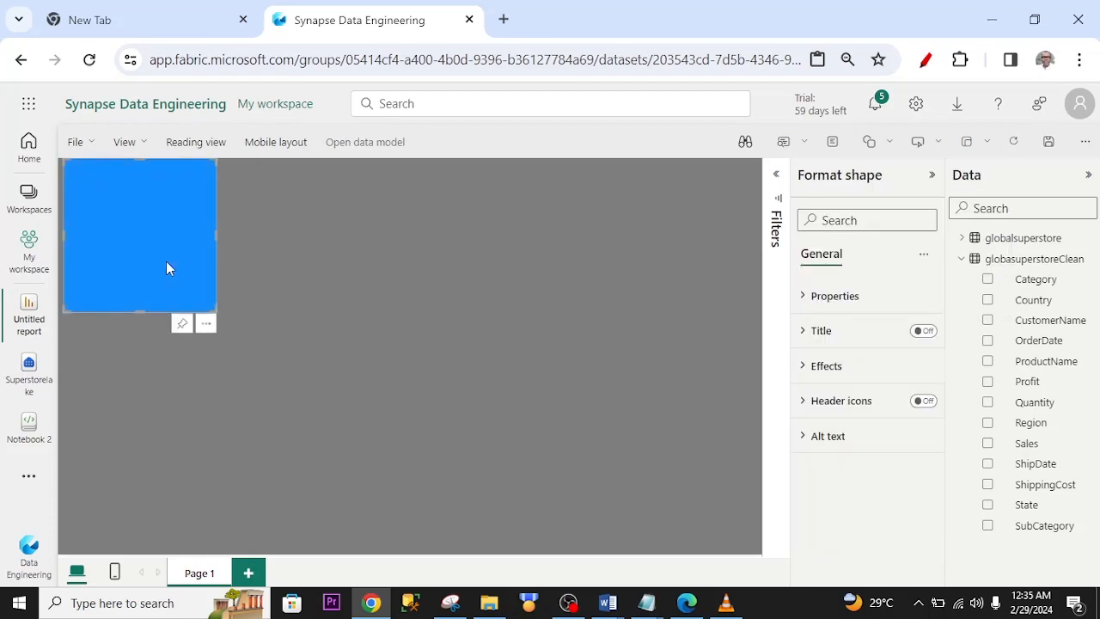
pyautogui.moveTo(184, 294); pyautogui.dragTo(137, 197)
pyautogui.moveTo(211, 184); pyautogui.dragTo(769, 222)
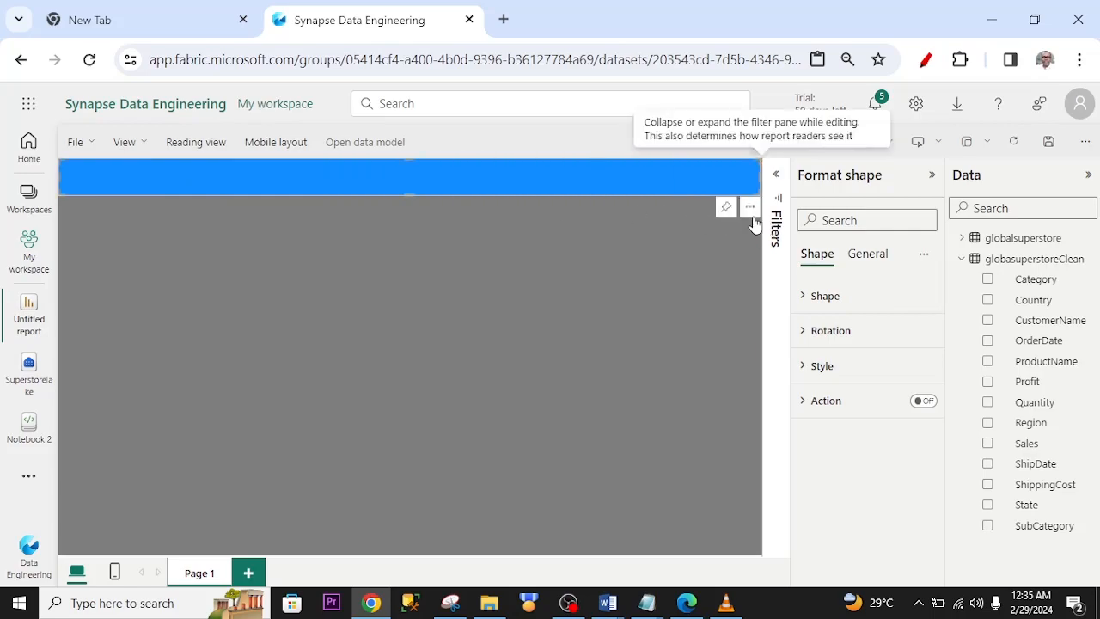
pyautogui.click(840, 294)
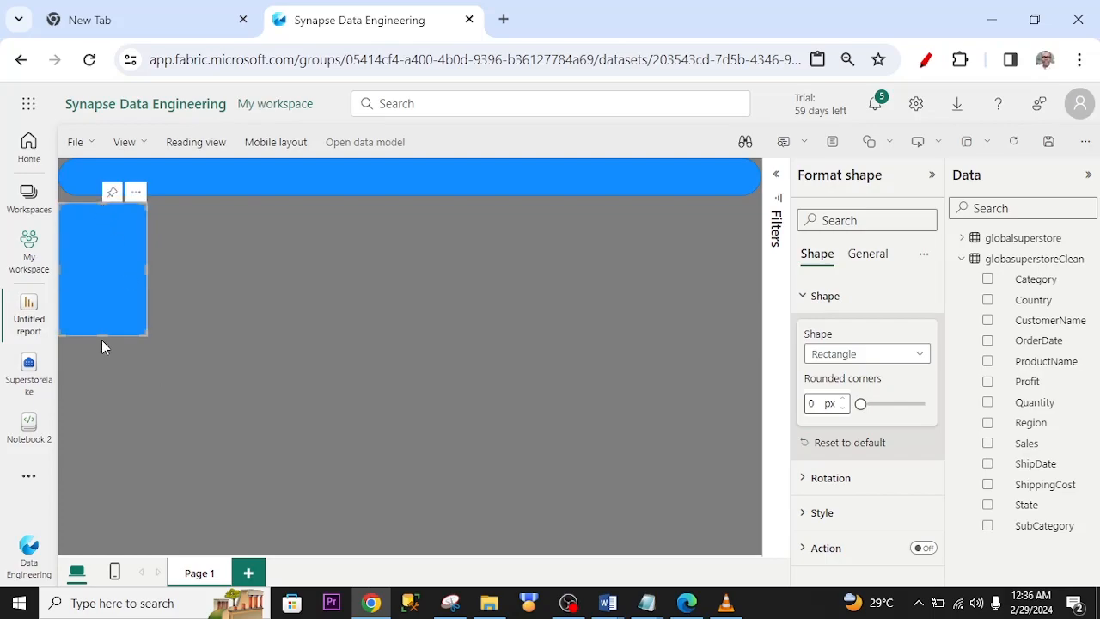
# Stretch the sidebar rectangle from the header bar to near the canvas bottom, and fill both it and the header bar with dark grey
pyautogui.moveTo(104, 333); pyautogui.dragTo(120, 543)
pyautogui.moveTo(99, 203); pyautogui.dragTo(99, 199)
pyautogui.click(919, 355)
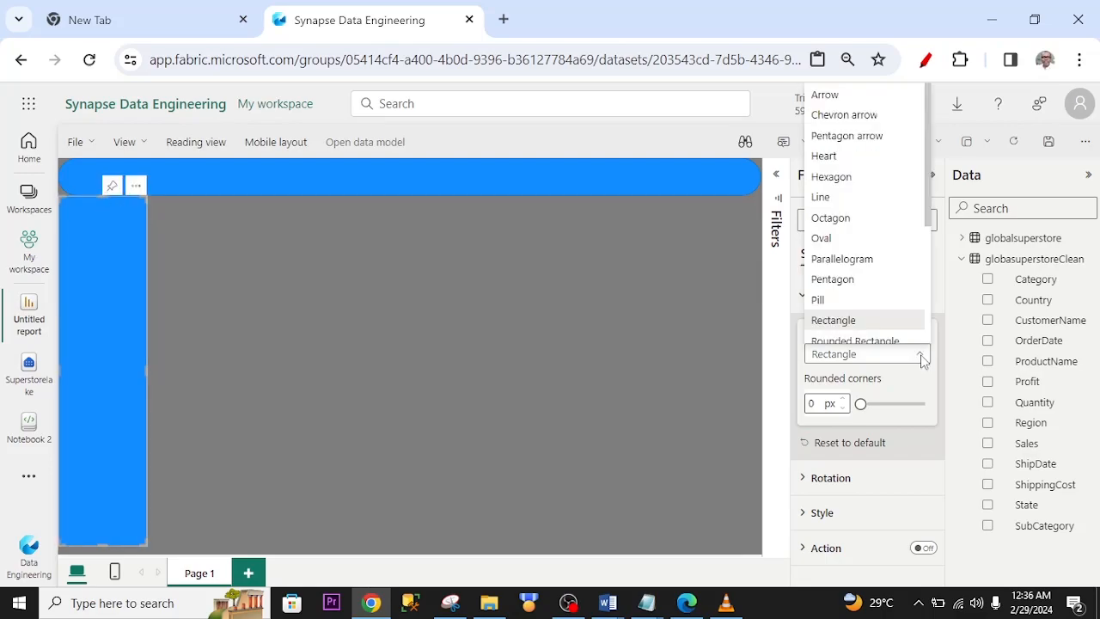
pyautogui.click(924, 383)
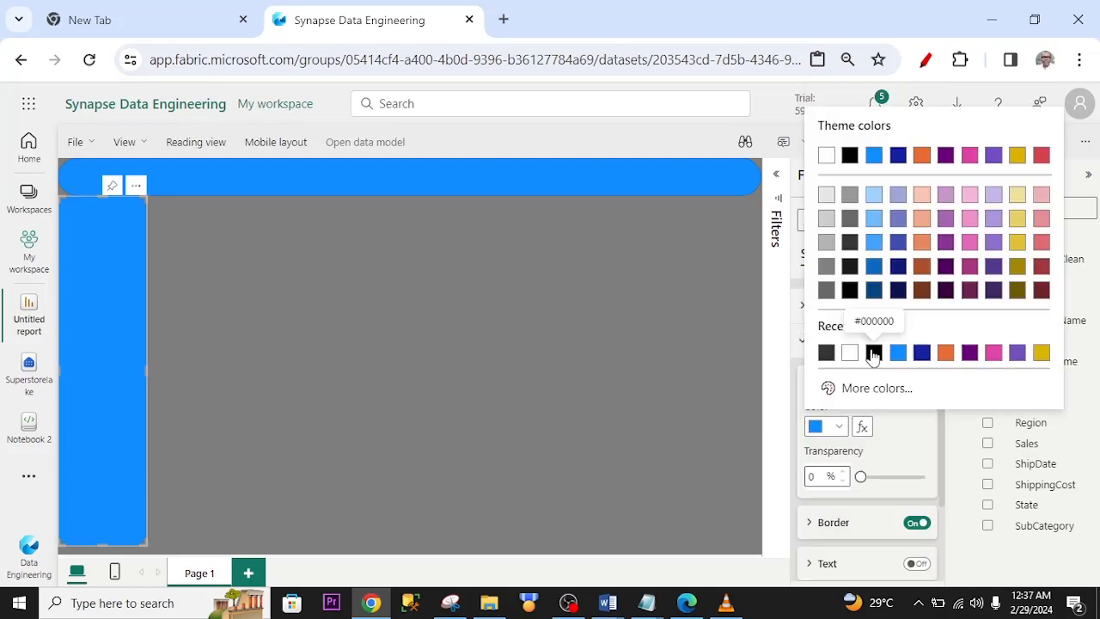
pyautogui.click(873, 353)
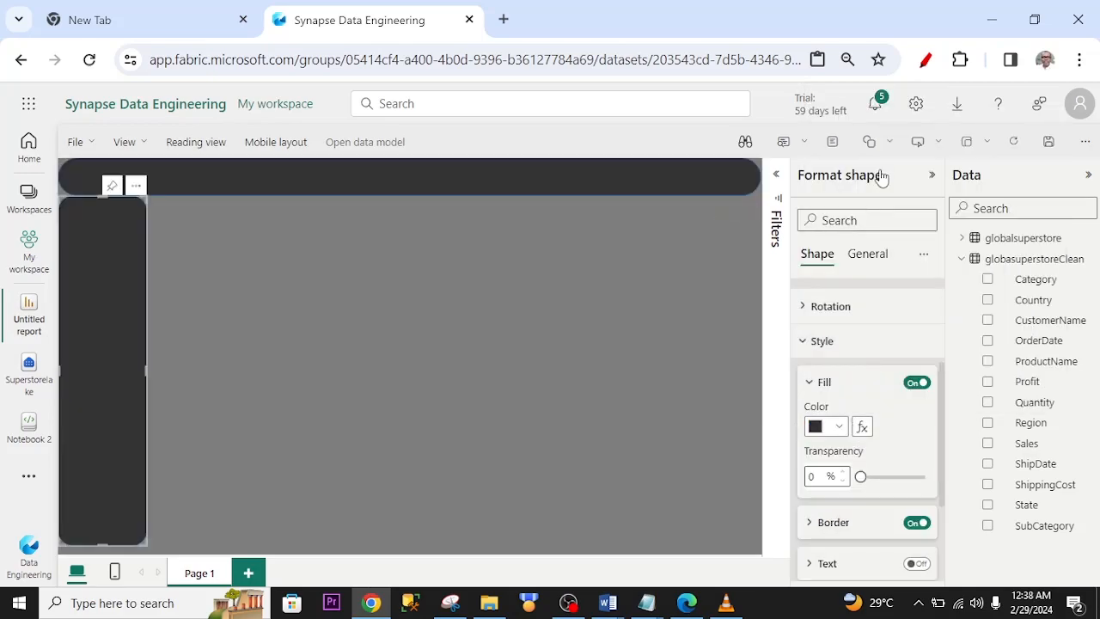
# Insert another small rectangle, fill it dark grey, and place it directly beneath the header bar beside the sidebar
pyautogui.click(889, 142)
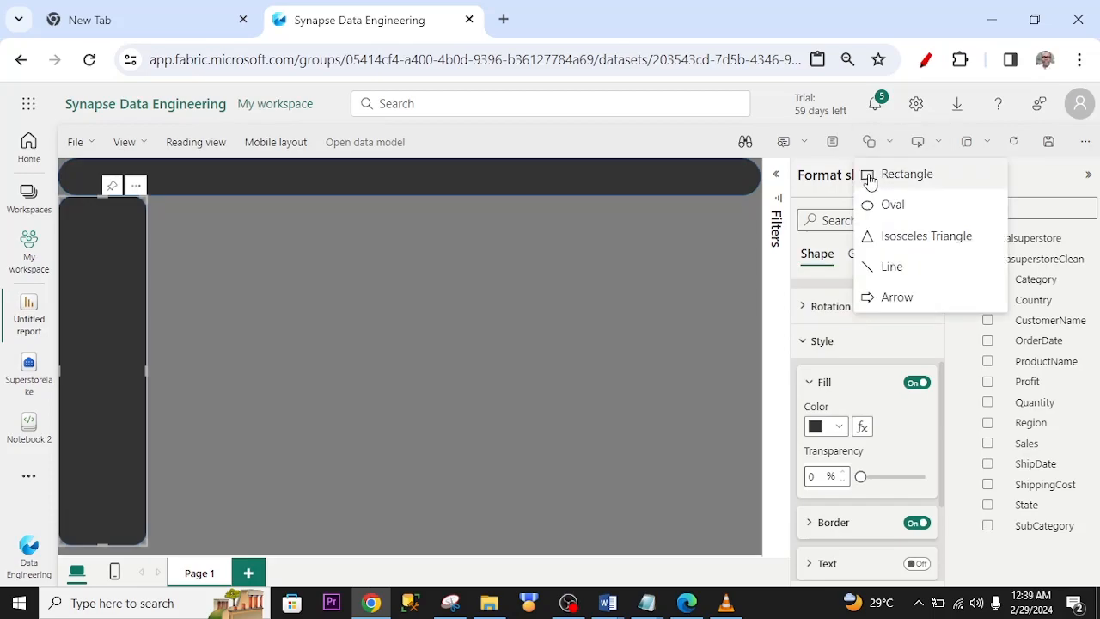
pyautogui.click(869, 178)
pyautogui.moveTo(491, 319); pyautogui.dragTo(237, 398)
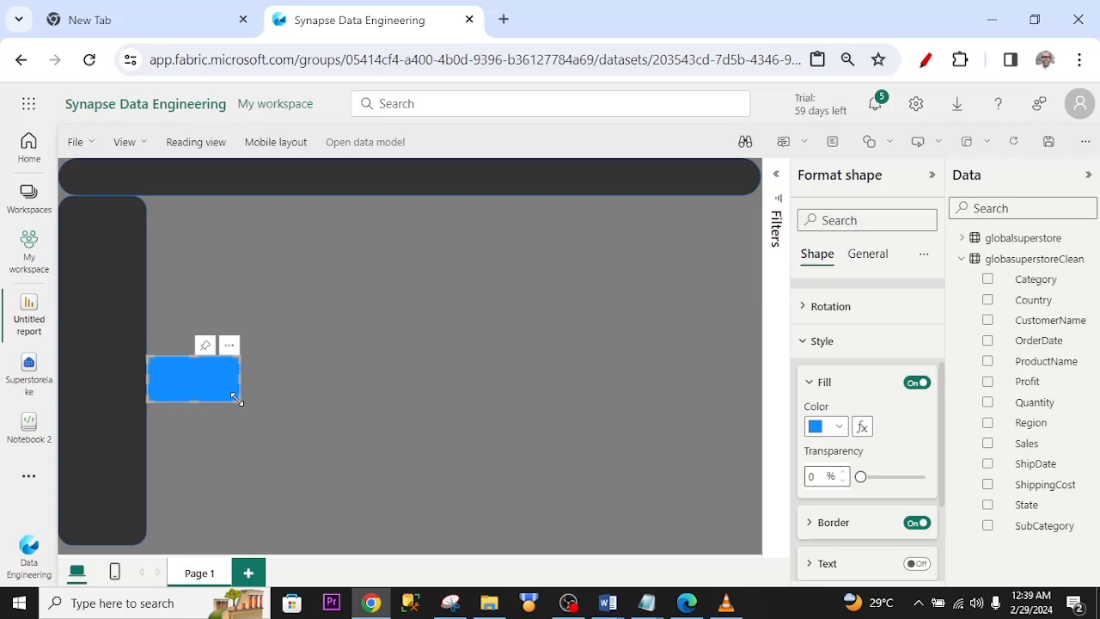
pyautogui.click(825, 426)
pyautogui.click(849, 354)
pyautogui.moveTo(184, 370); pyautogui.dragTo(191, 221)
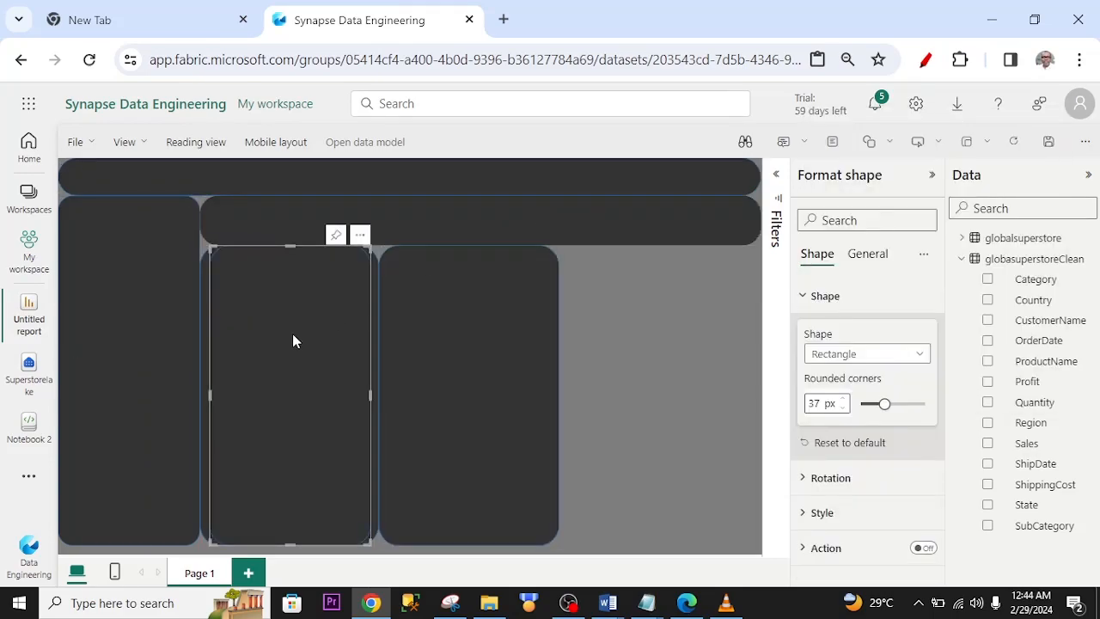
# Place a panel copy in the third column, widen the middle panel to meet it, and shorten the third panel to the upper row's height
pyautogui.moveTo(270, 367); pyautogui.dragTo(647, 384)
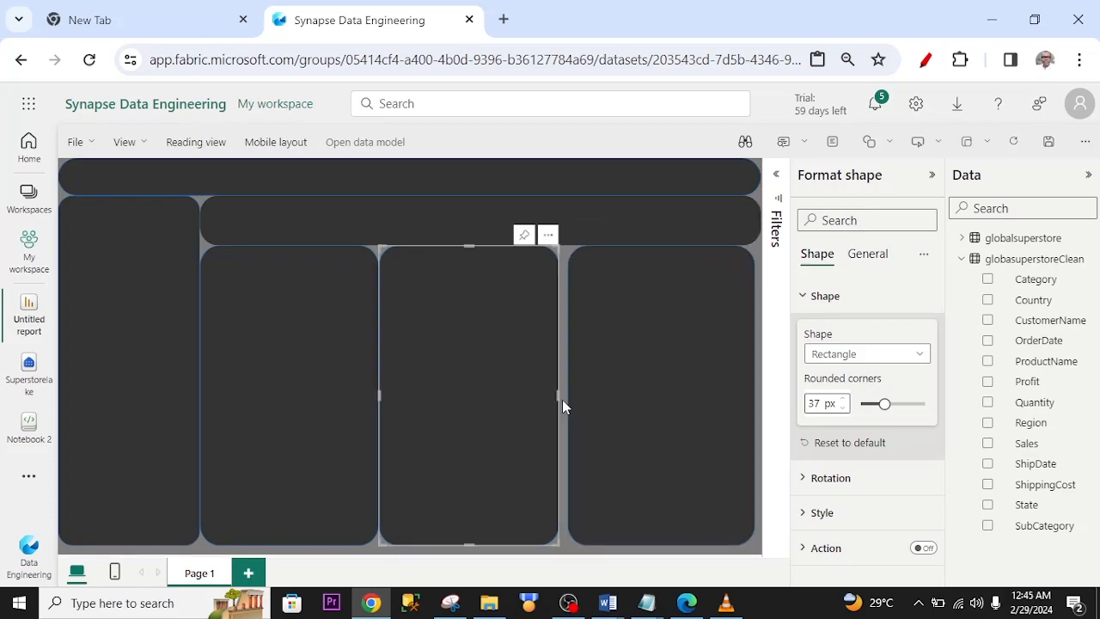
pyautogui.moveTo(560, 399); pyautogui.dragTo(563, 402)
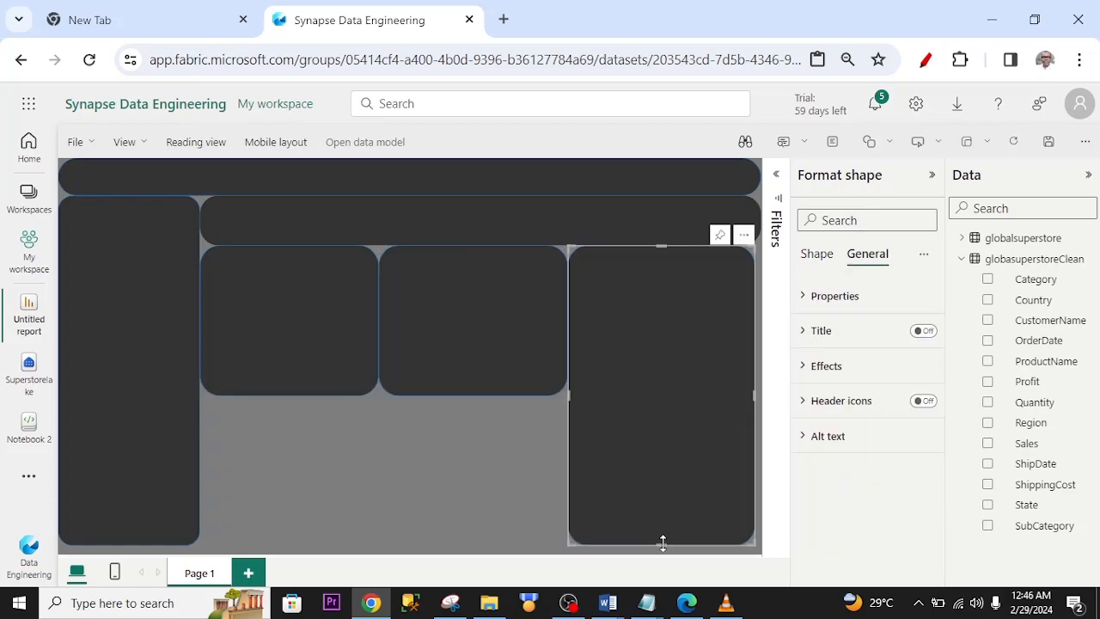
pyautogui.moveTo(658, 541); pyautogui.dragTo(648, 388)
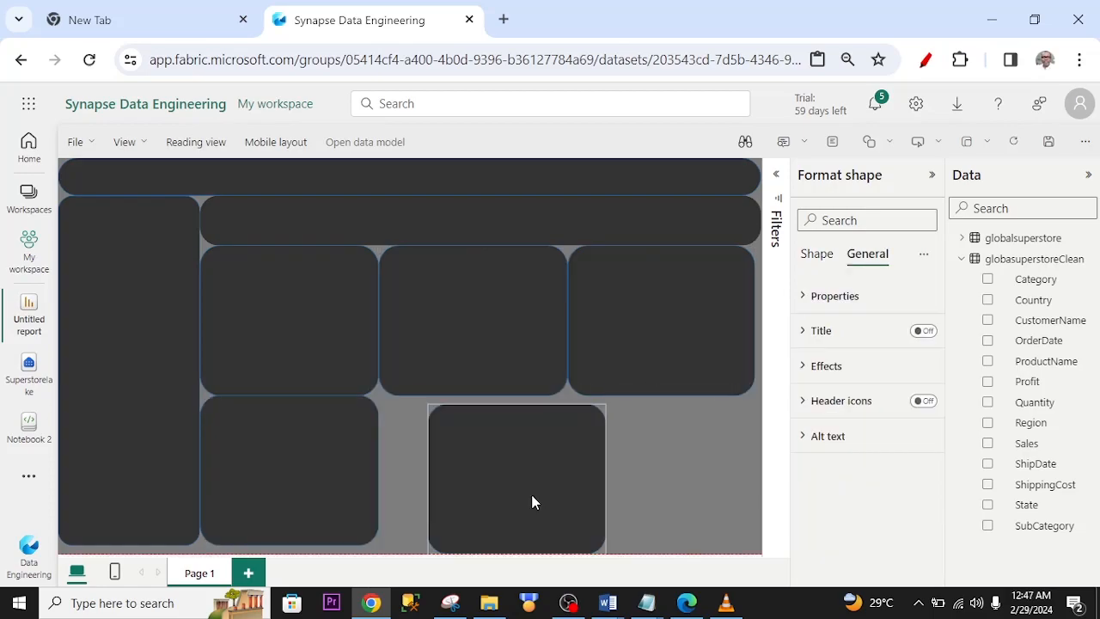
# Fill the lower row with panel copies beneath the middle and third upper panels
pyautogui.moveTo(531, 503); pyautogui.dragTo(486, 473)
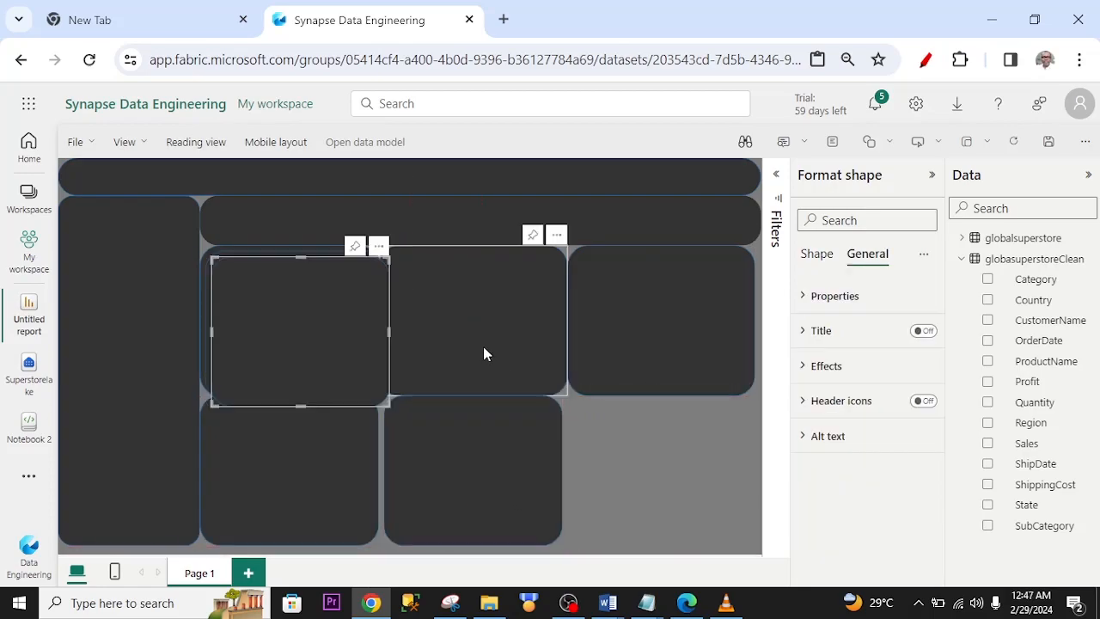
pyautogui.hotkey('ctrl', 'v')
pyautogui.click(275, 216)
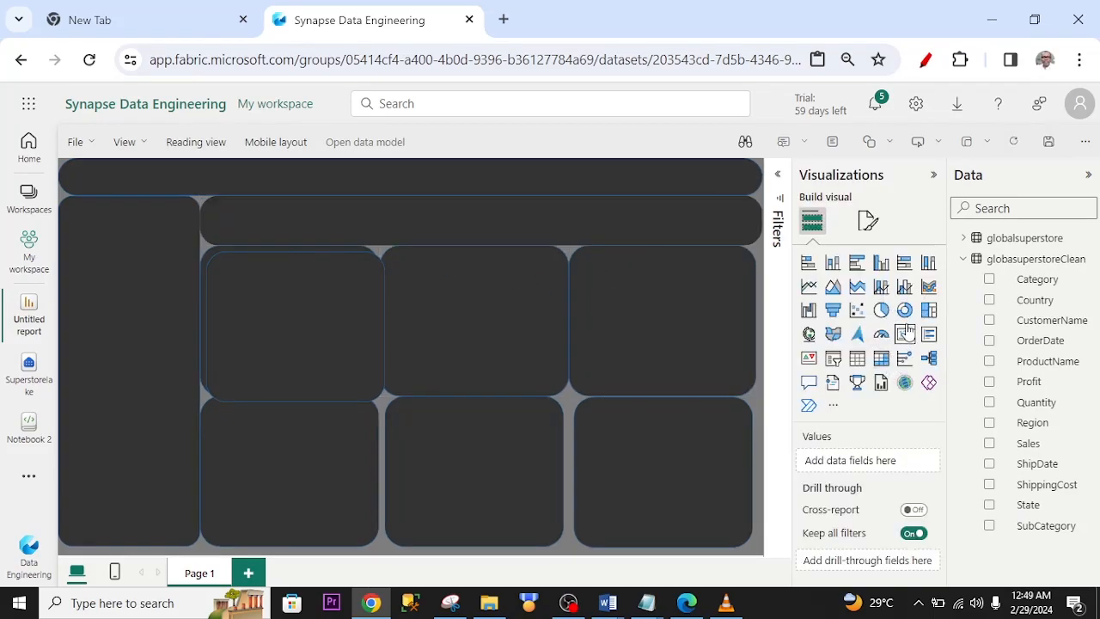
# Add a card visual showing the Profit field and colour its callout value gold
pyautogui.click(905, 335)
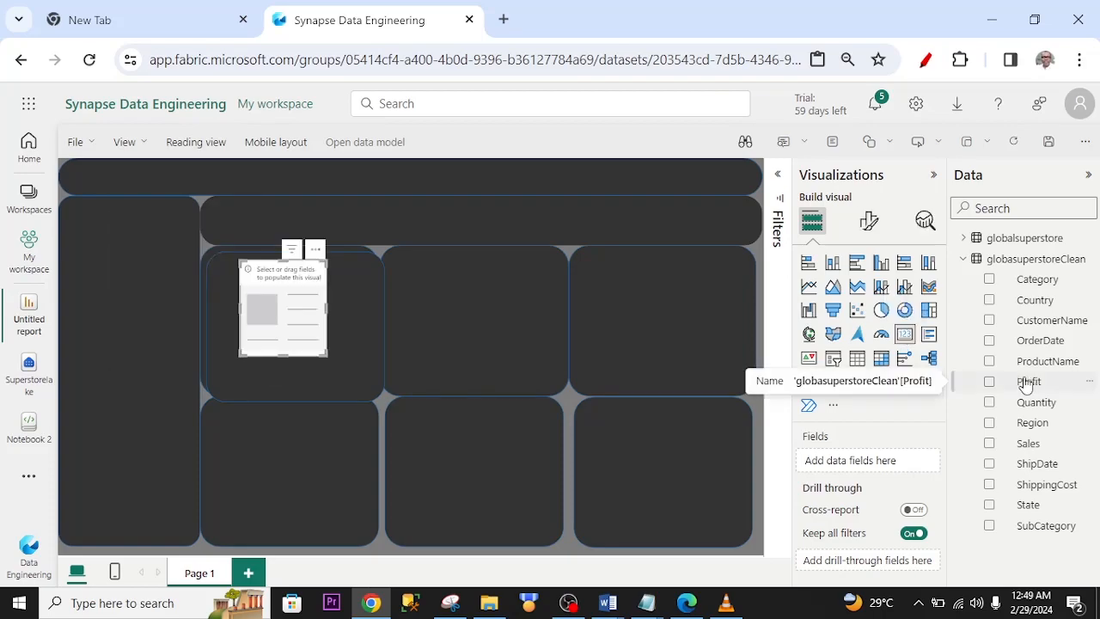
pyautogui.click(990, 382)
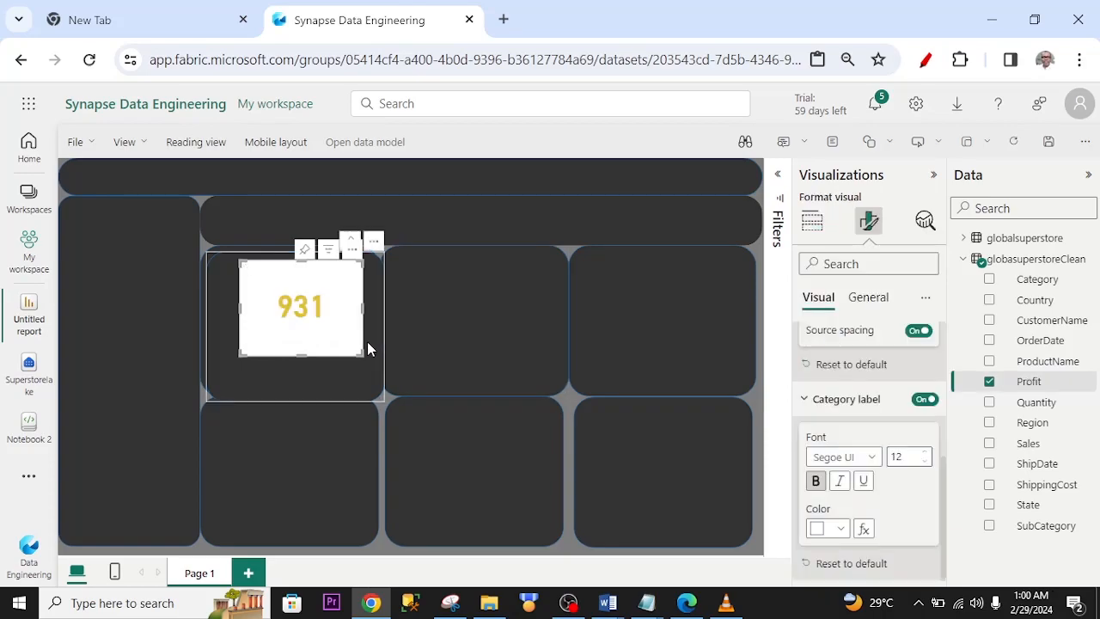
pyautogui.scroll(-3, 851, 380)
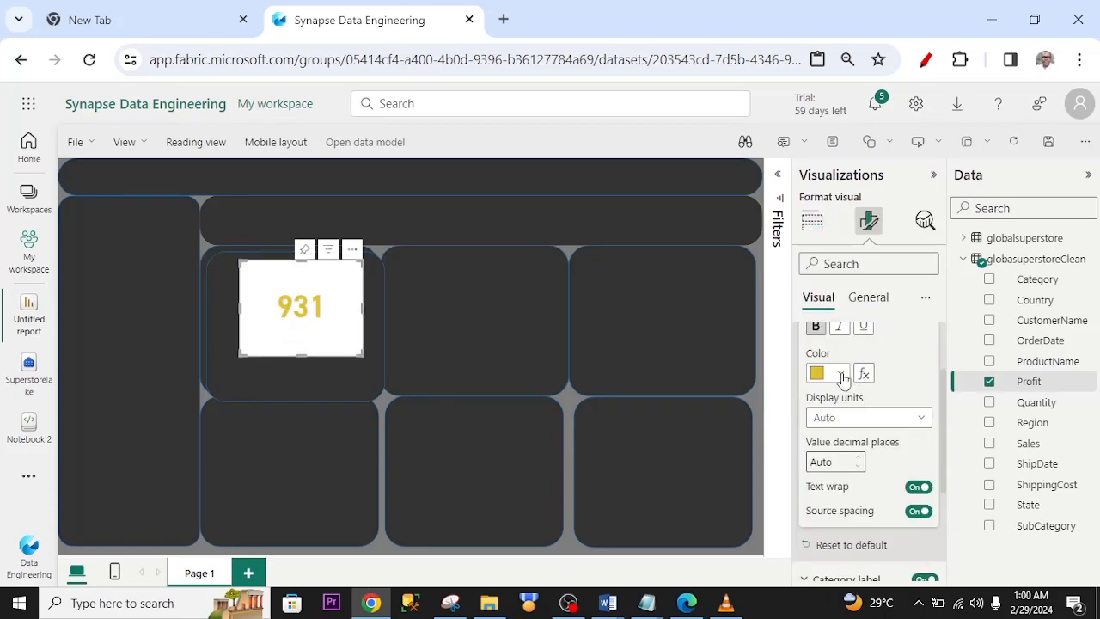
pyautogui.click(843, 375)
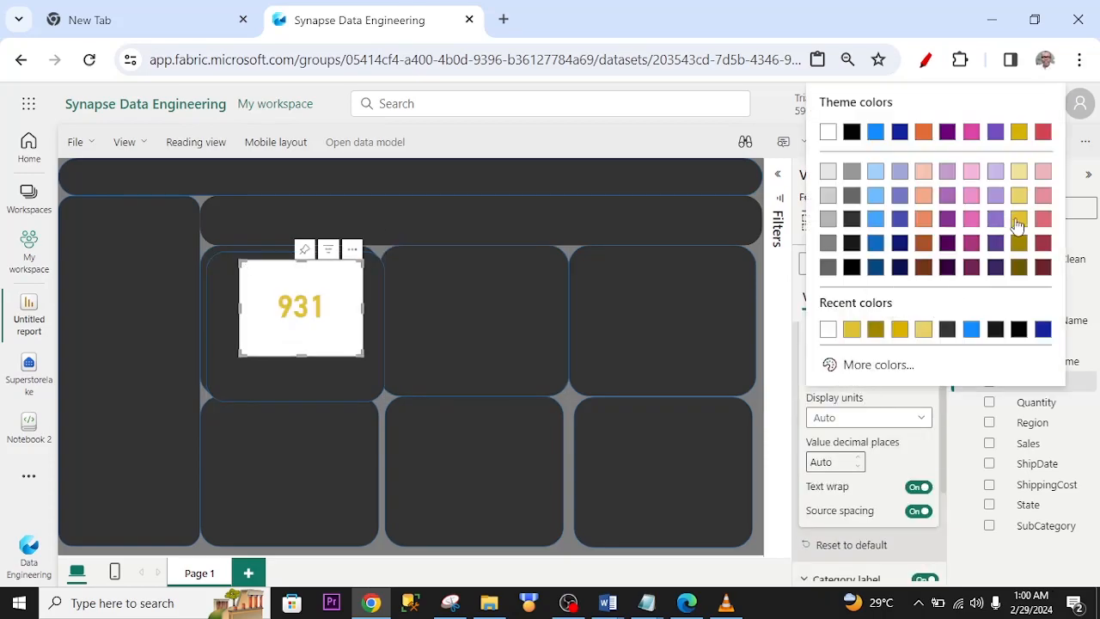
pyautogui.click(1018, 221)
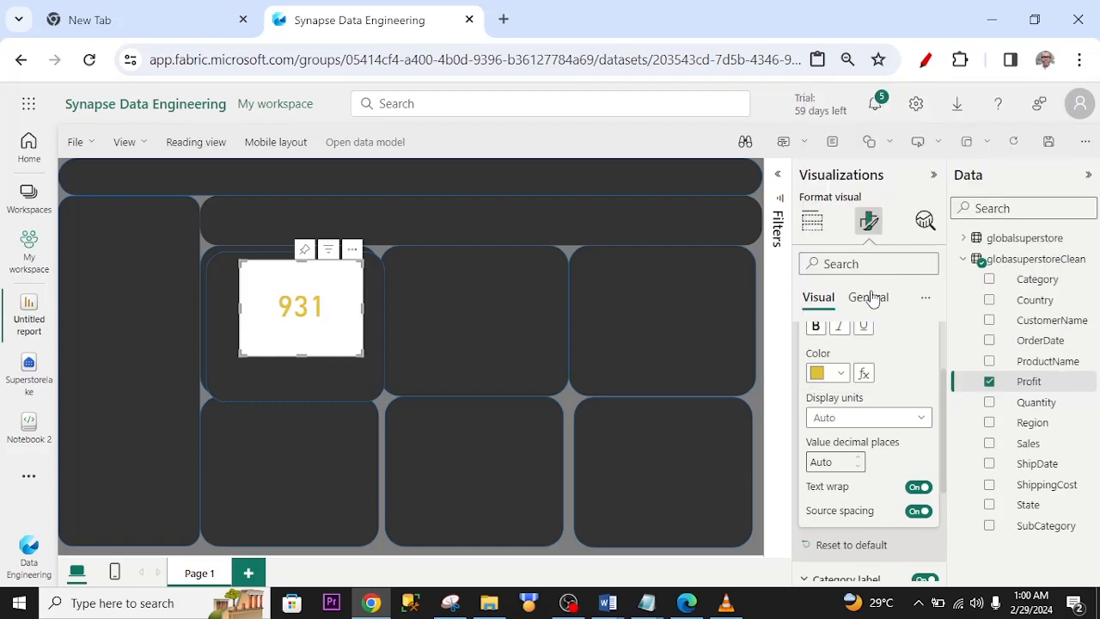
# Turn on the card's title, set its text to "Products on Profit", and centre it
pyautogui.click(870, 297)
pyautogui.click(805, 374)
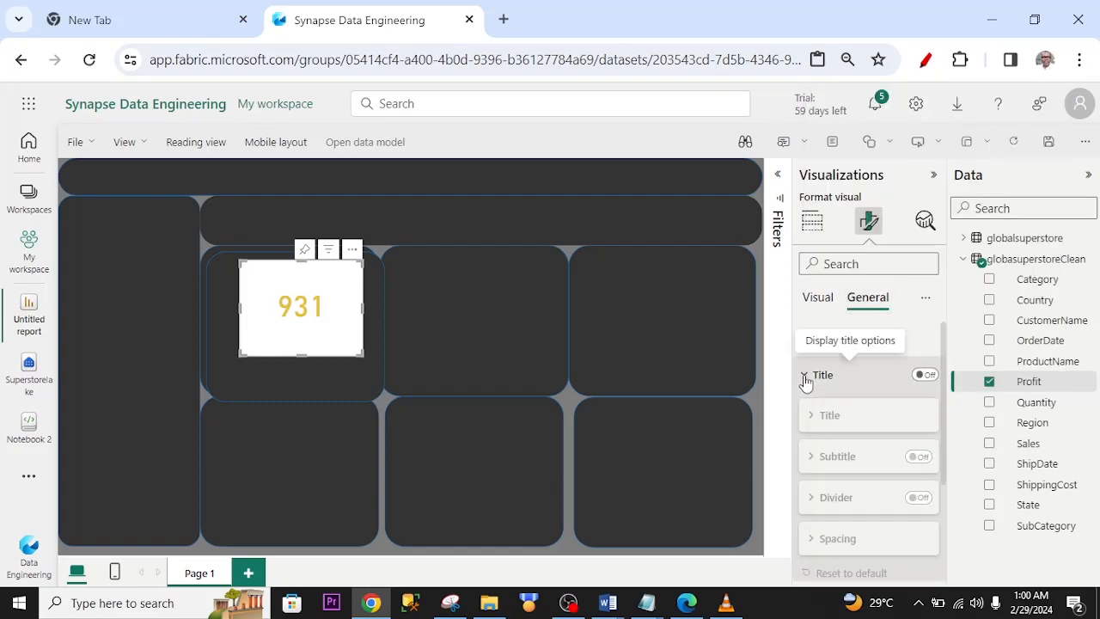
pyautogui.click(822, 415)
pyautogui.moveTo(945, 408); pyautogui.dragTo(945, 461)
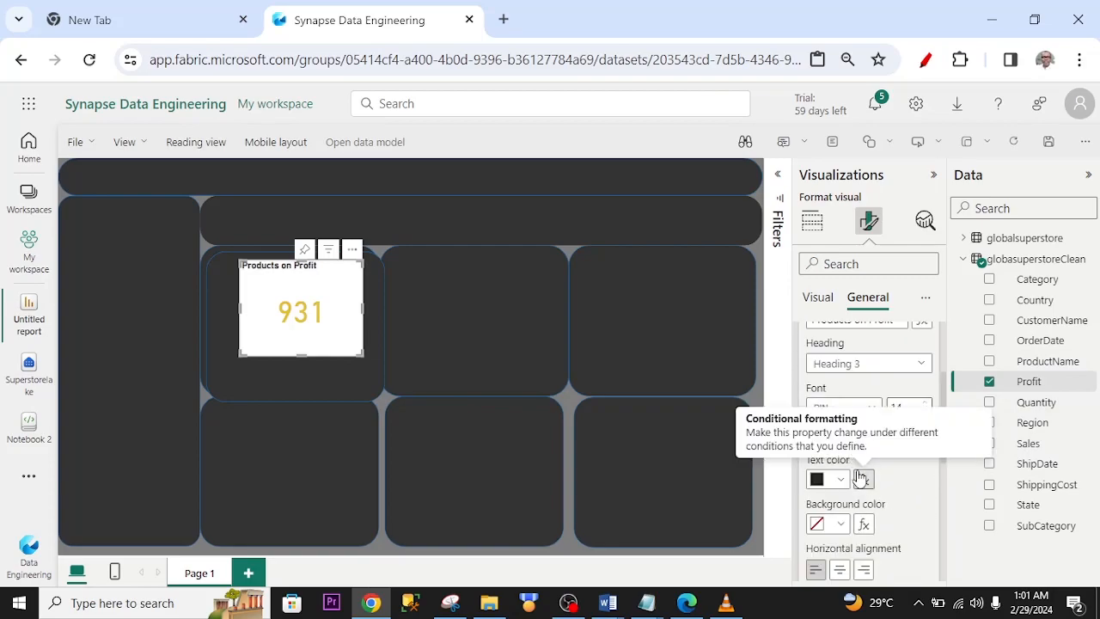
pyautogui.scroll(-1, 850, 481)
pyautogui.click(841, 481)
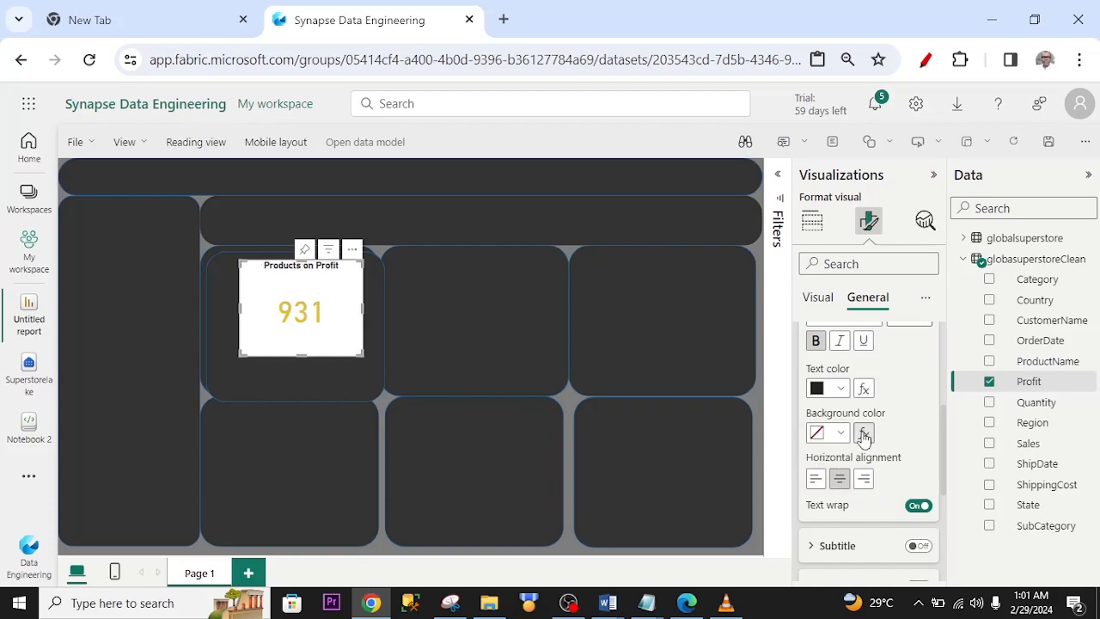
# Give the card's title a dark grey background and white text
pyautogui.click(841, 434)
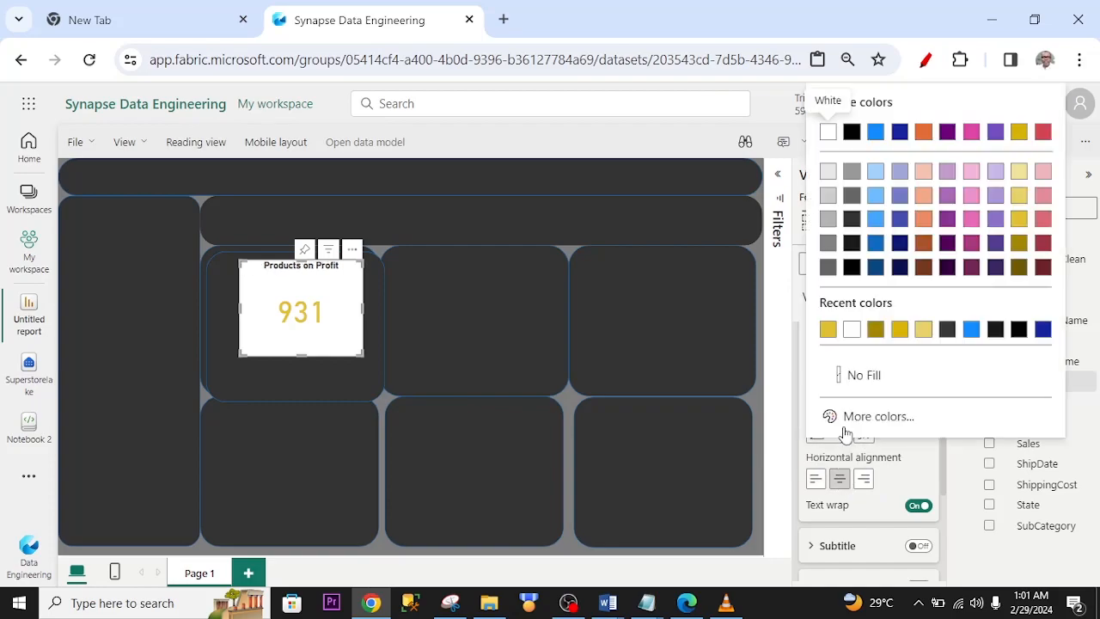
pyautogui.click(866, 375)
pyautogui.click(841, 389)
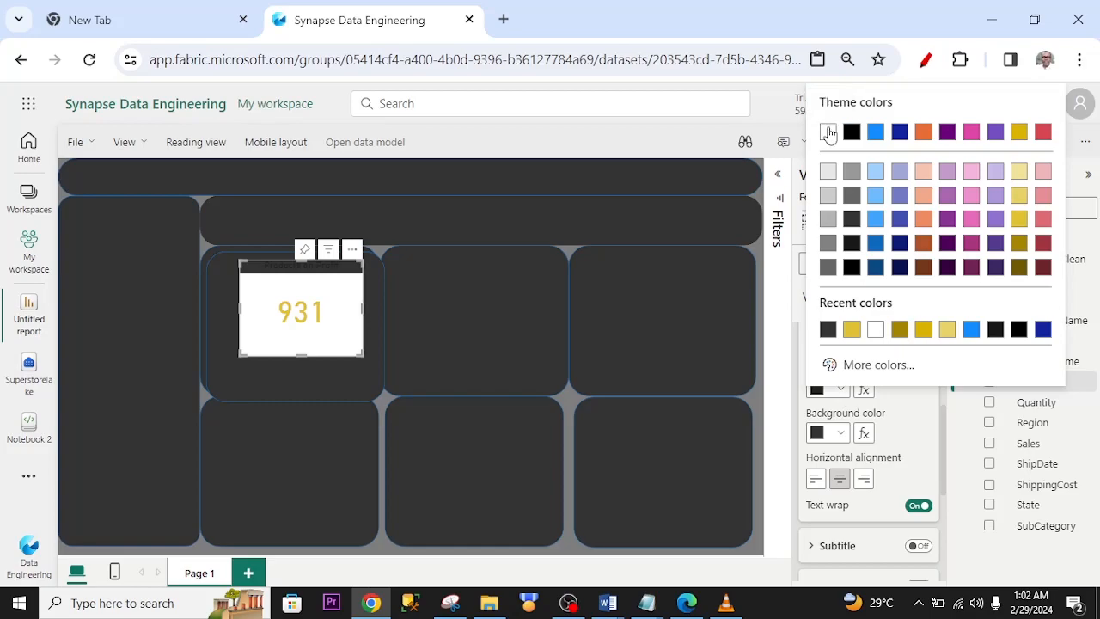
pyautogui.click(827, 131)
pyautogui.scroll(1, 933, 365)
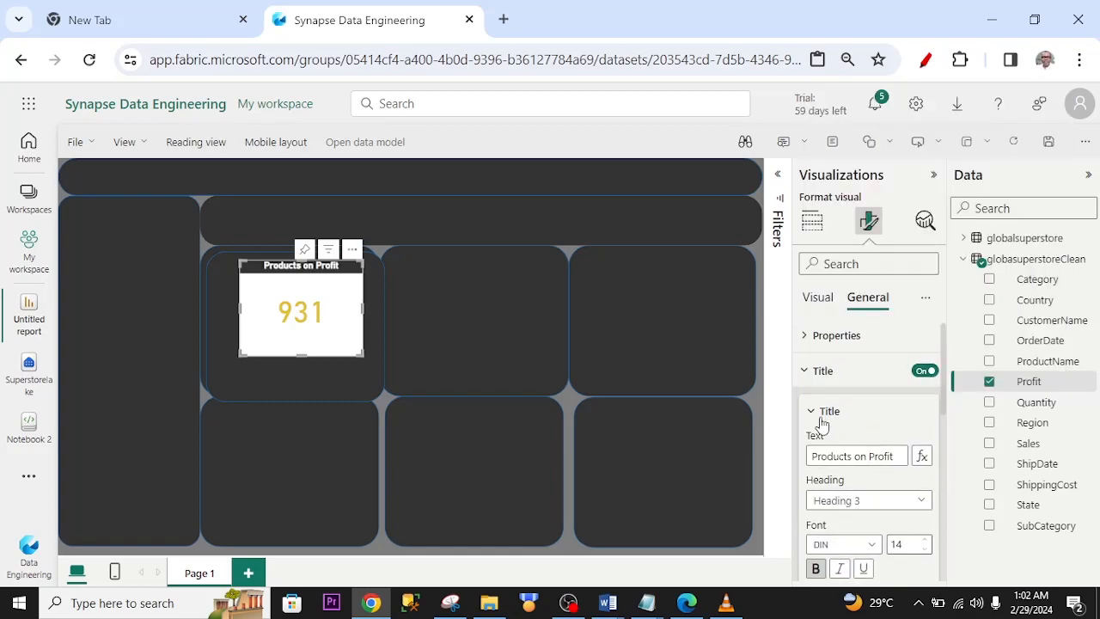
# Set the card's overall background colour to dark grey to match the panels
pyautogui.click(812, 413)
pyautogui.click(807, 339)
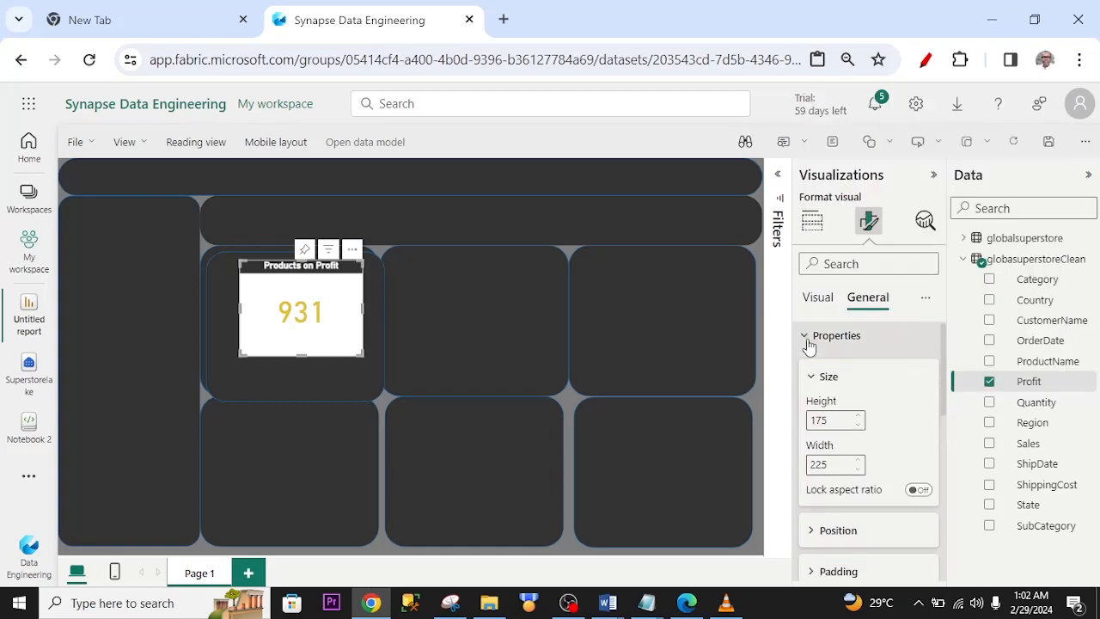
pyautogui.click(812, 221)
pyautogui.click(870, 222)
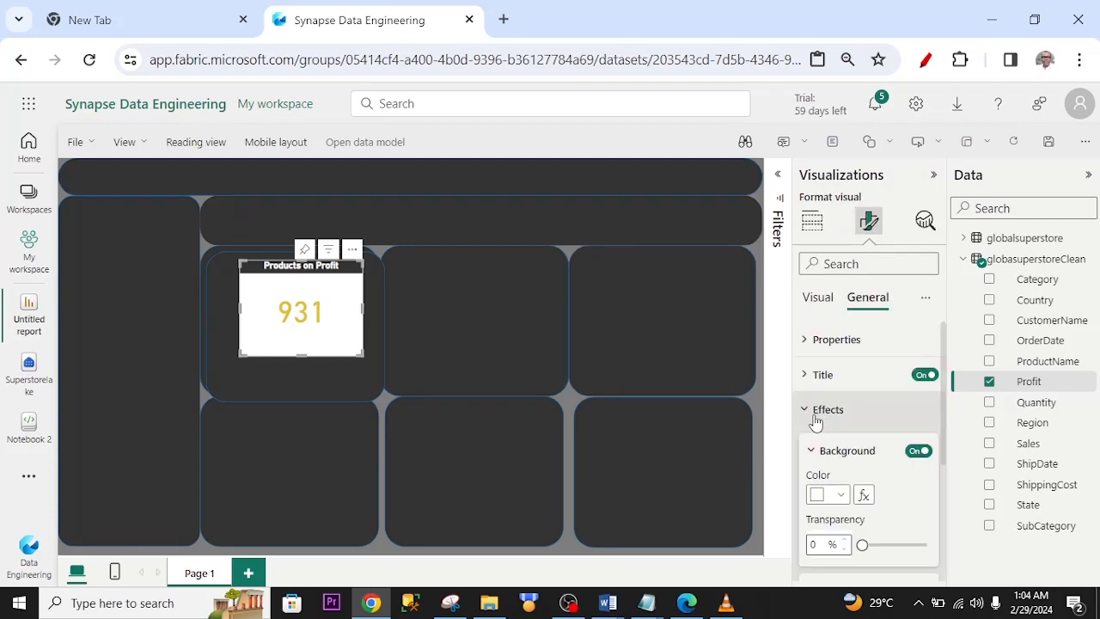
pyautogui.scroll(-1, 943, 432)
pyautogui.click(840, 444)
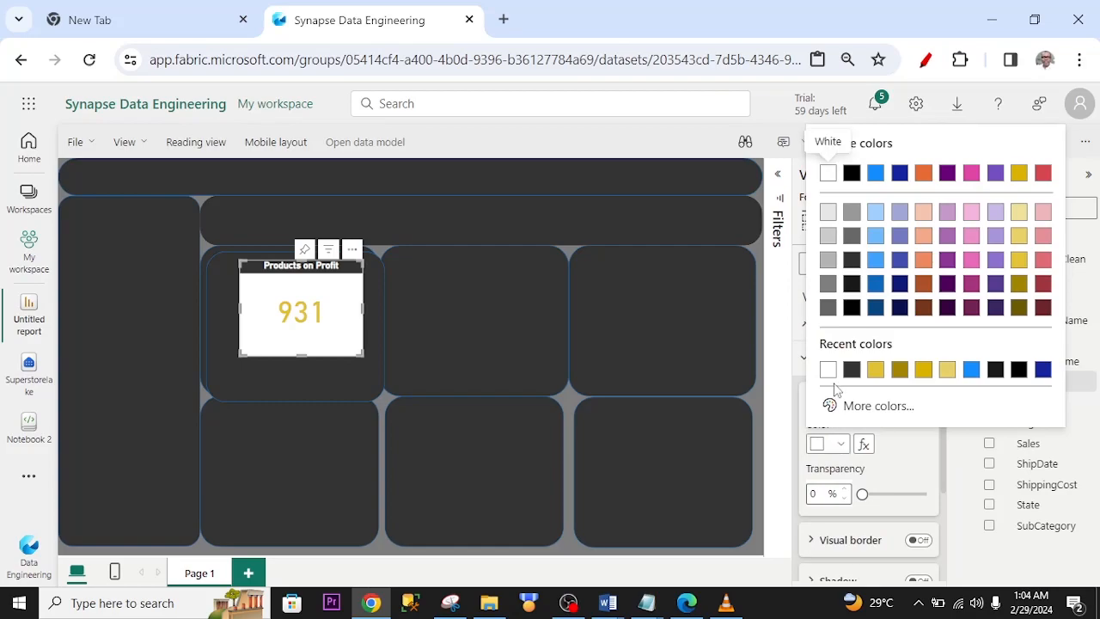
pyautogui.click(856, 248)
# Set the card's category label colour to the same dark grey as its background
pyautogui.click(823, 298)
pyautogui.scroll(-4, 868, 447)
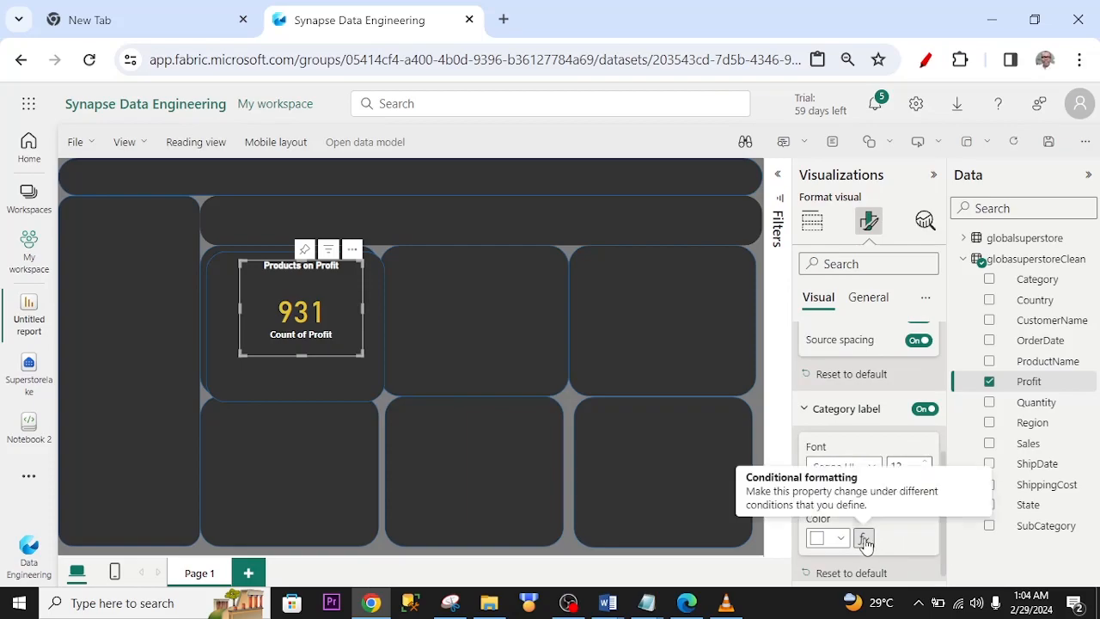
pyautogui.click(840, 539)
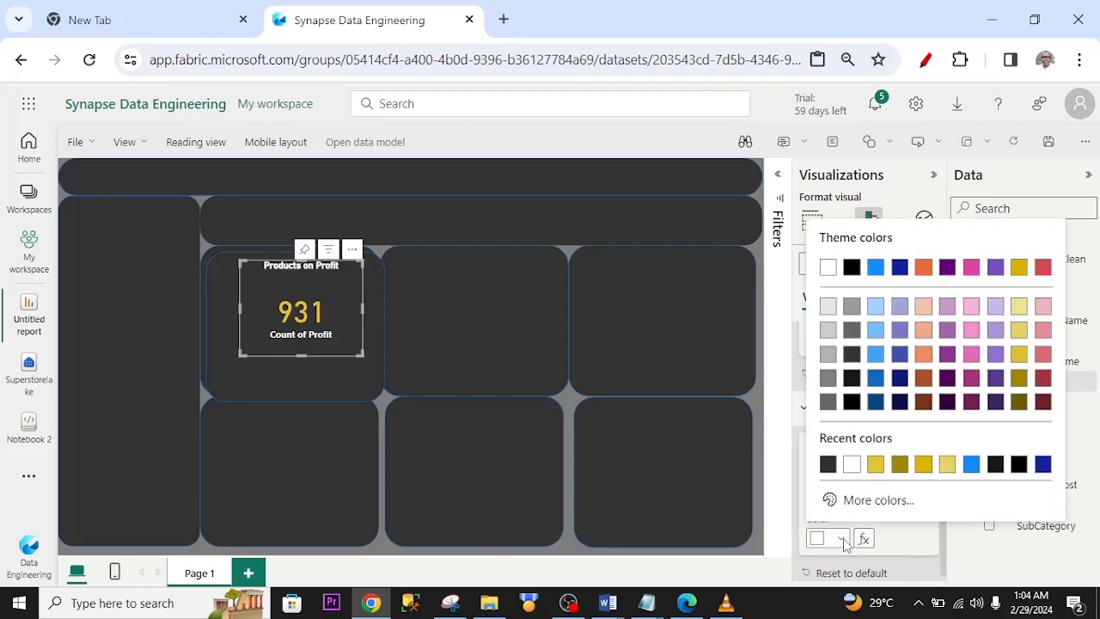
pyautogui.click(850, 354)
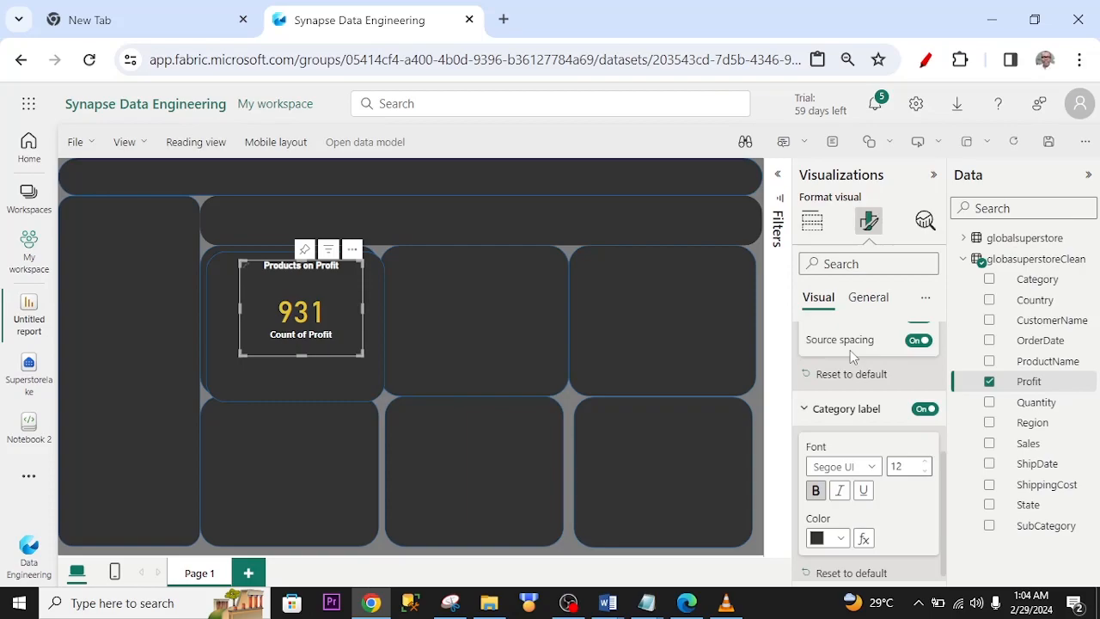
# Shrink the Products on Profit card and move it to the start of the strip below the header bar
pyautogui.moveTo(362, 353); pyautogui.dragTo(350, 317)
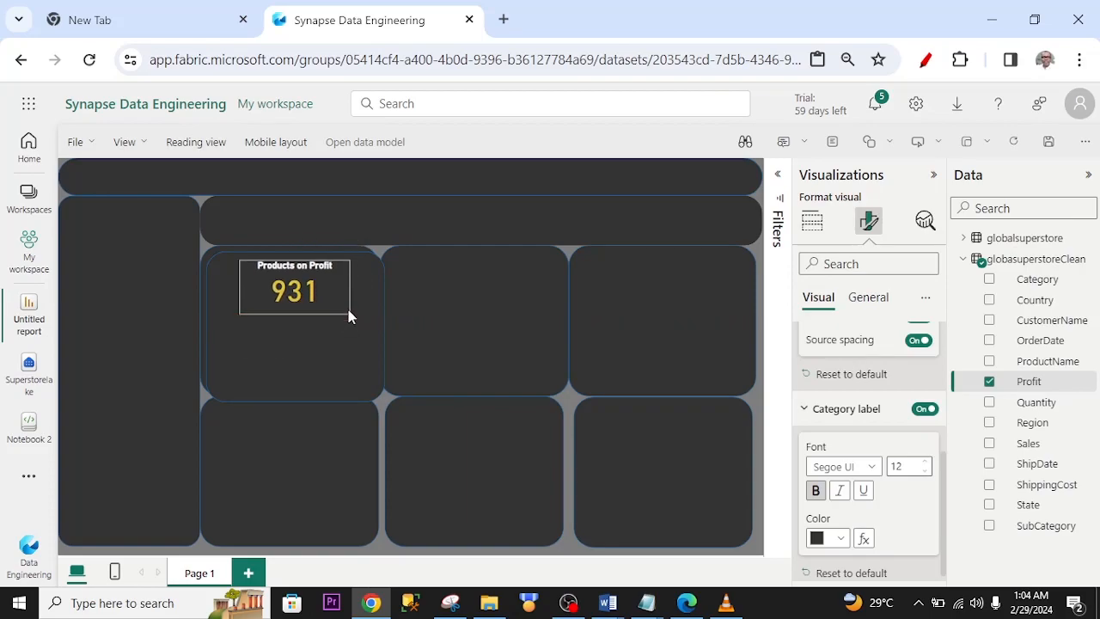
pyautogui.moveTo(301, 275); pyautogui.dragTo(273, 215)
pyautogui.click(293, 221)
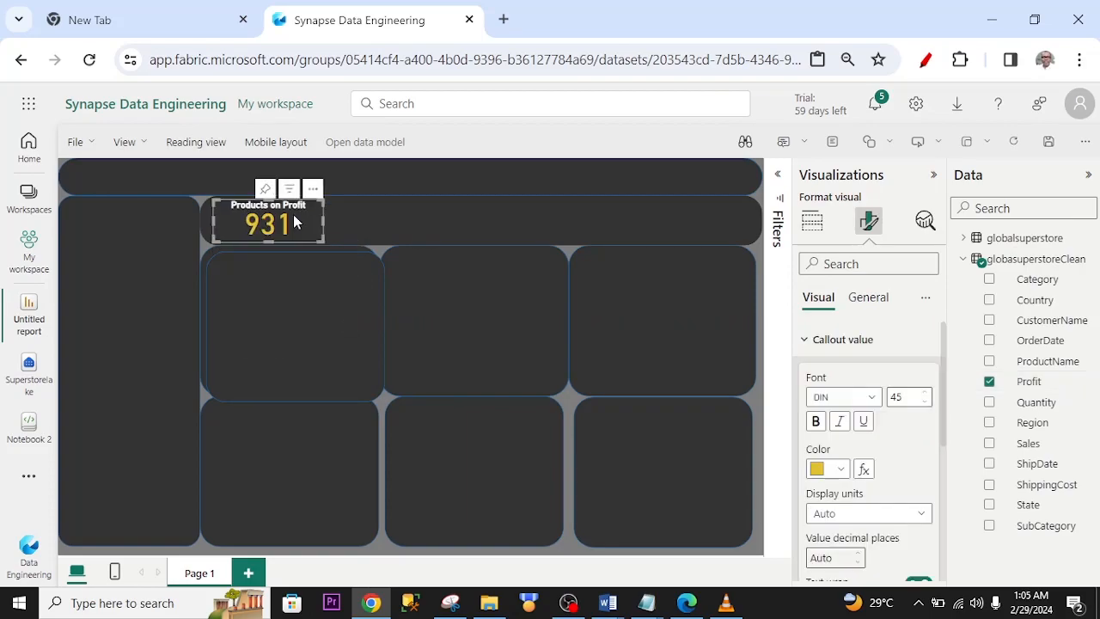
# Duplicate the Products on Profit card and space the copies along the strip to make four cards
pyautogui.moveTo(294, 221); pyautogui.dragTo(299, 227)
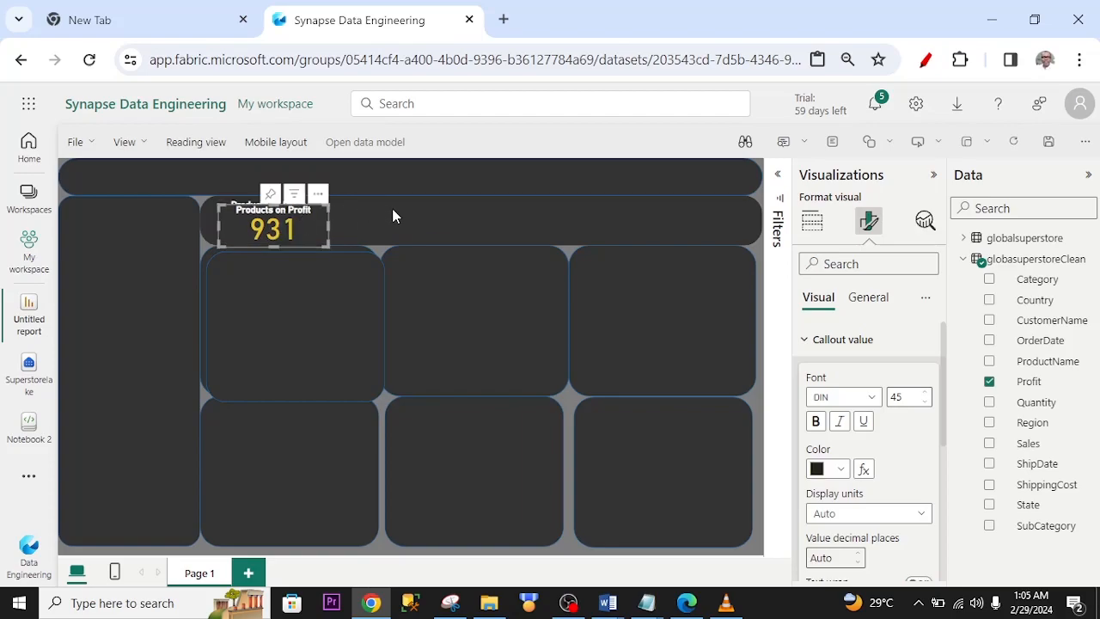
pyautogui.hotkey('ctrl', 'v')
pyautogui.hotkey('ctrl', 'v')
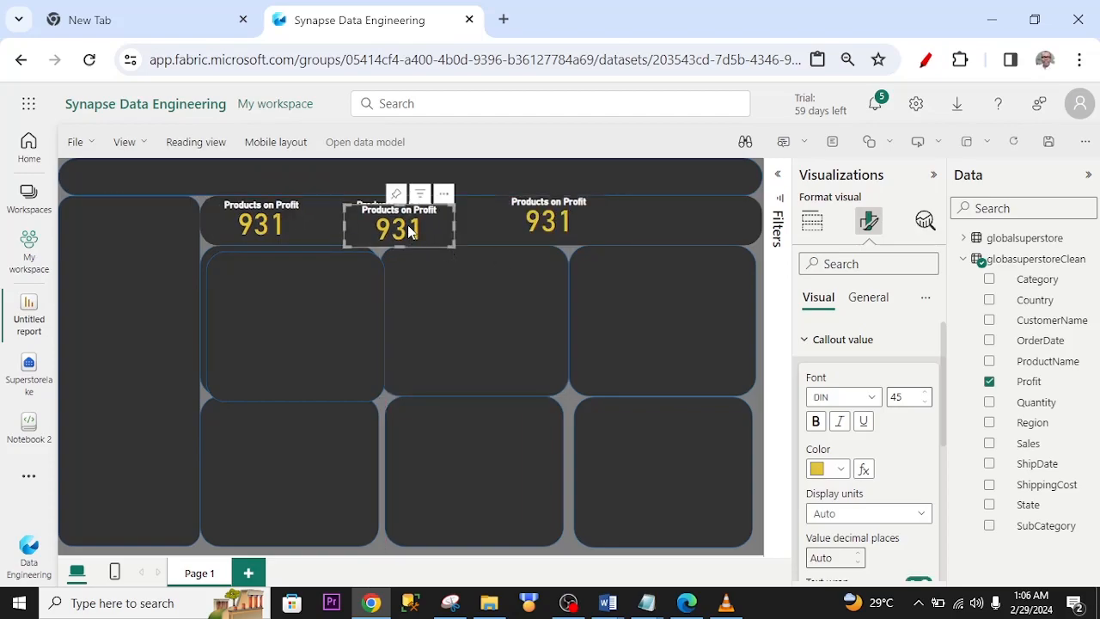
pyautogui.moveTo(552, 225); pyautogui.dragTo(697, 227)
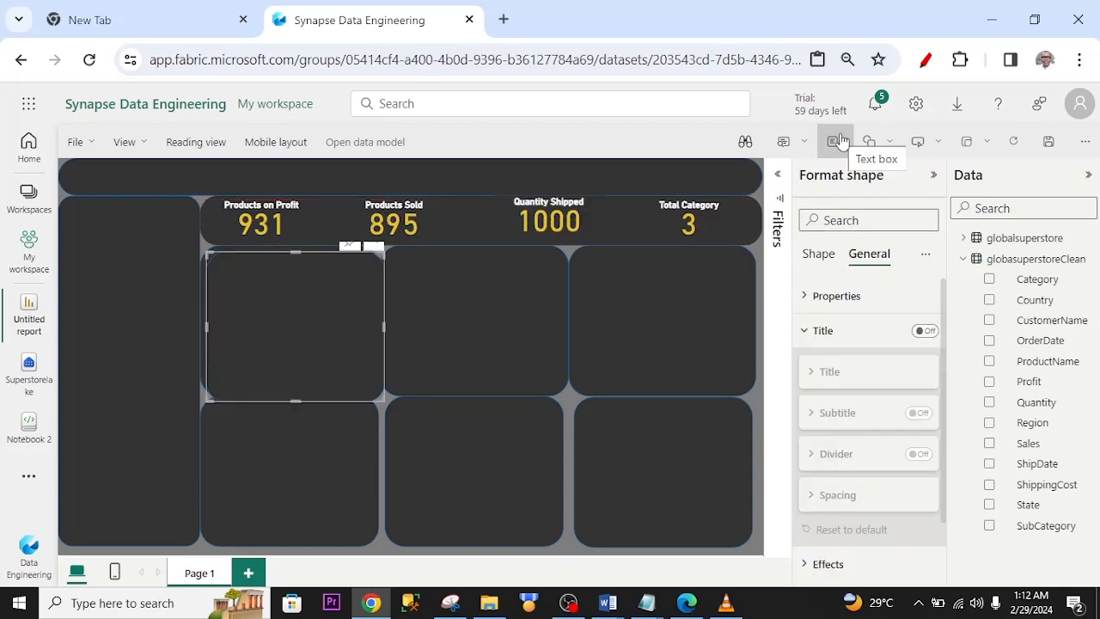
# Insert a text box reading "Sales Performance Report" and enable its title option
pyautogui.click(842, 142)
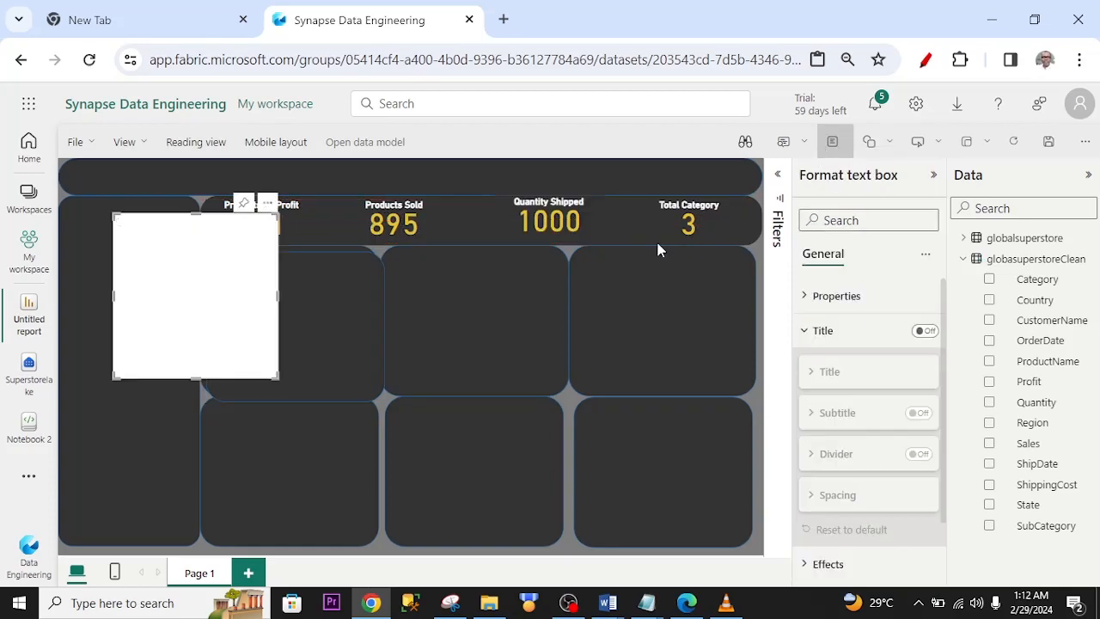
pyautogui.click(170, 355)
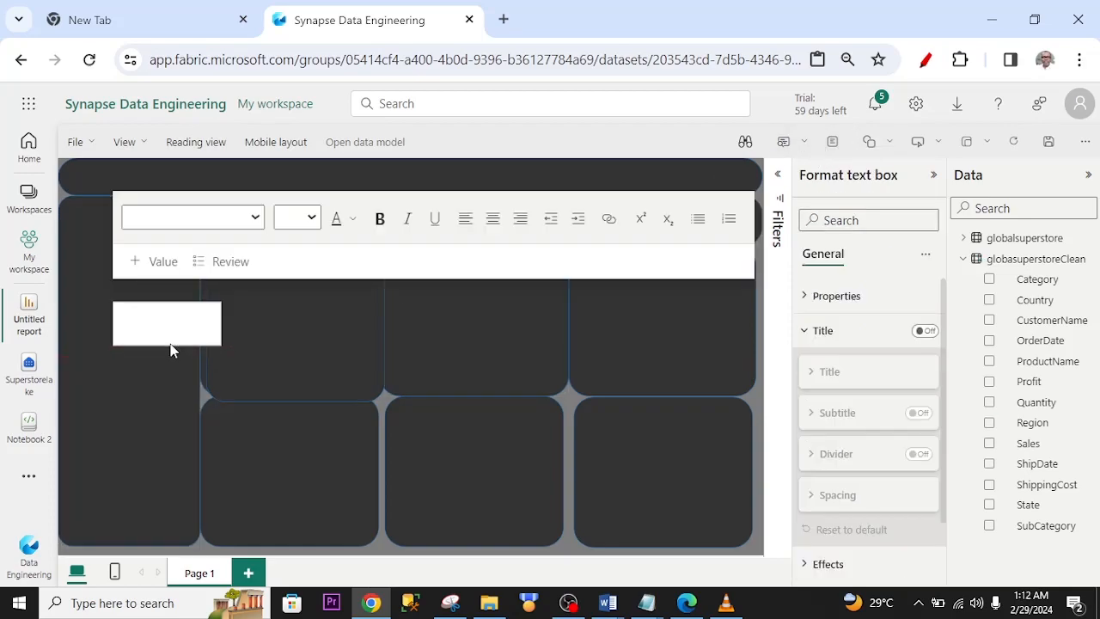
pyautogui.write('Sales Performance Report')
pyautogui.hotkey('ctrl', 'a')
pyautogui.click(925, 330)
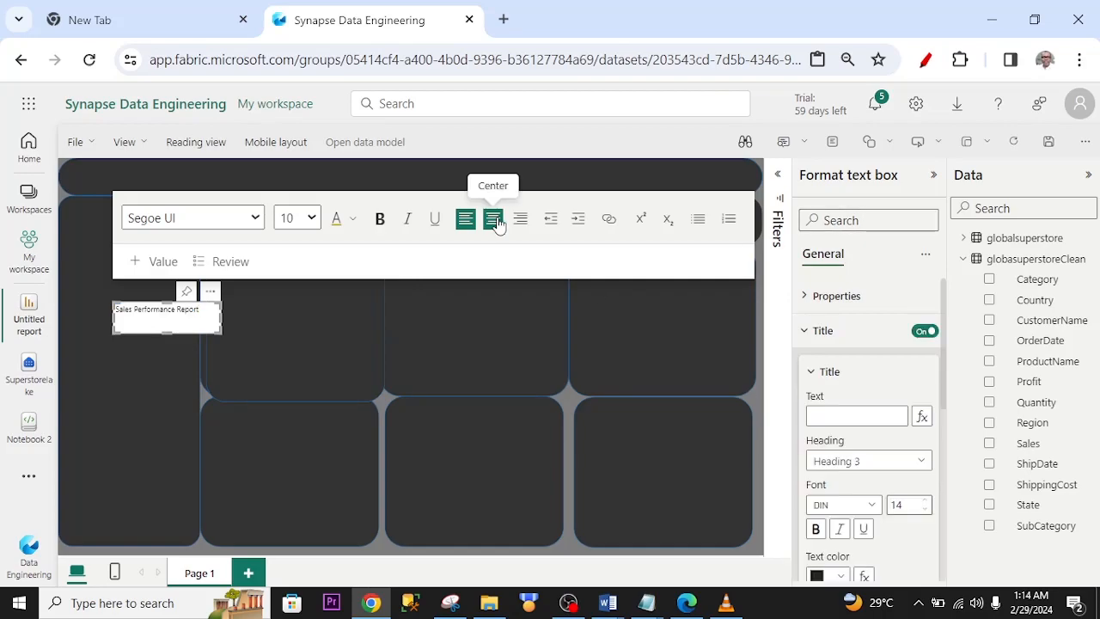
# Center the "Sales Performance Report" text and format it in gold at font size 28
pyautogui.click(497, 224)
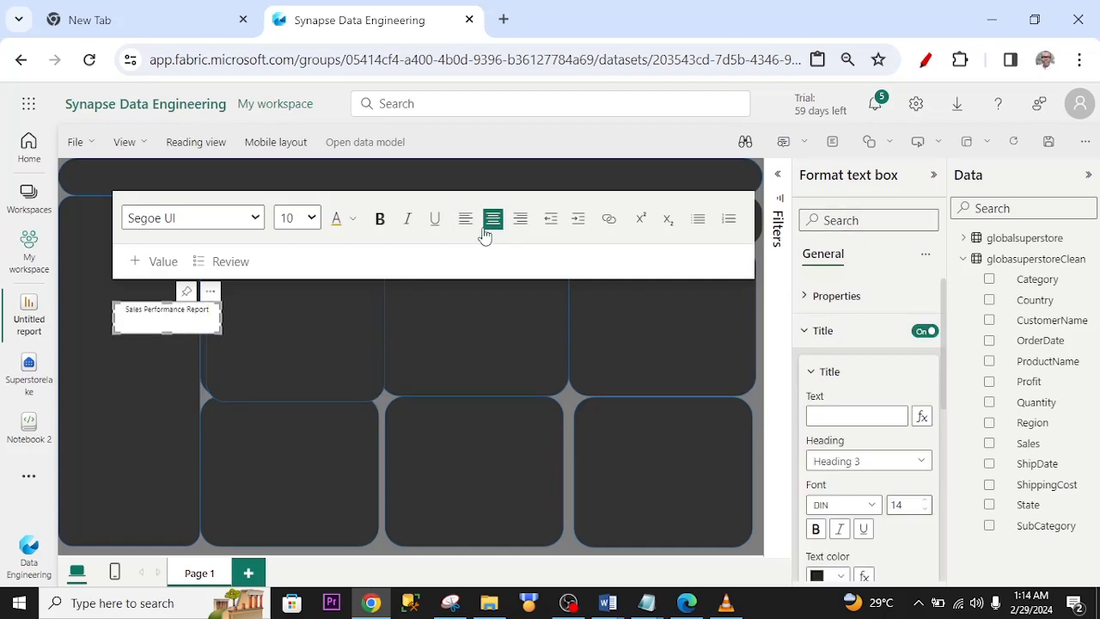
pyautogui.click(352, 218)
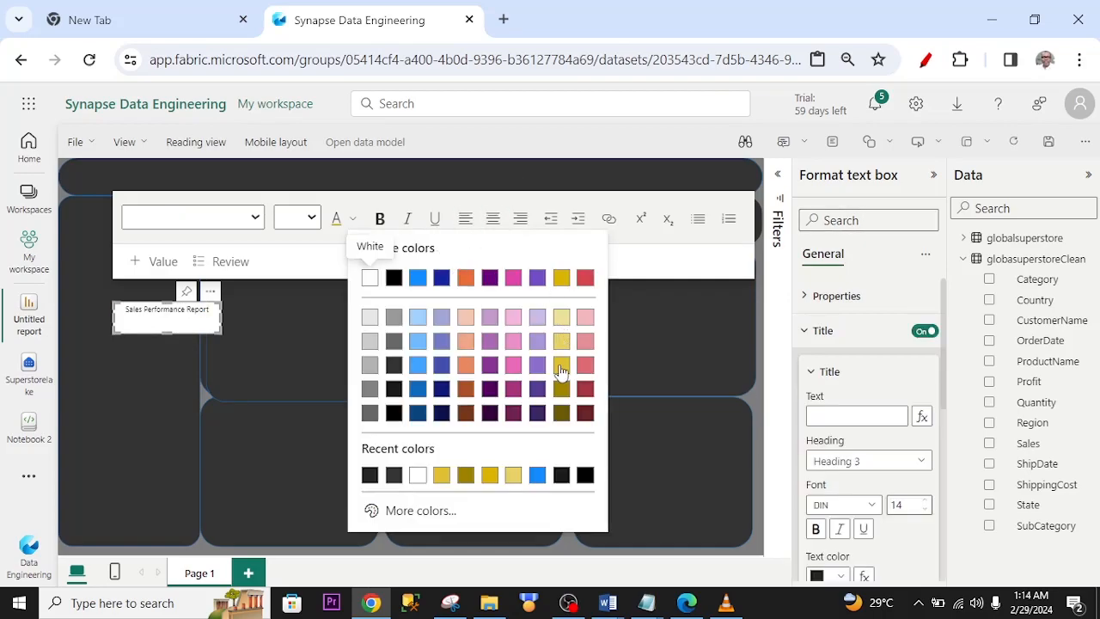
pyautogui.click(560, 368)
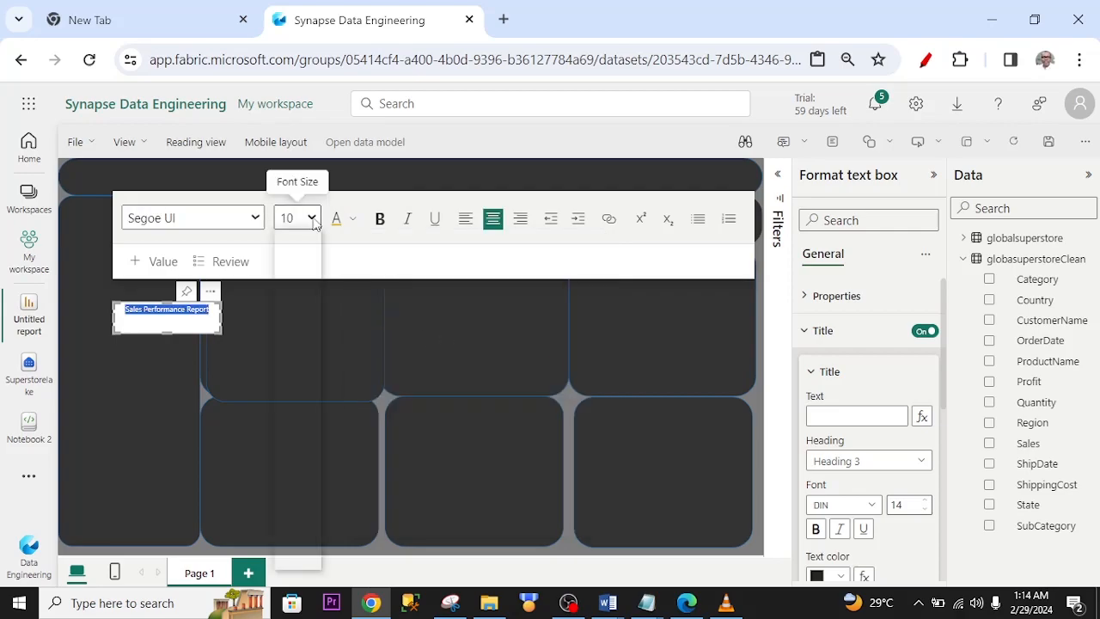
pyautogui.click(297, 218)
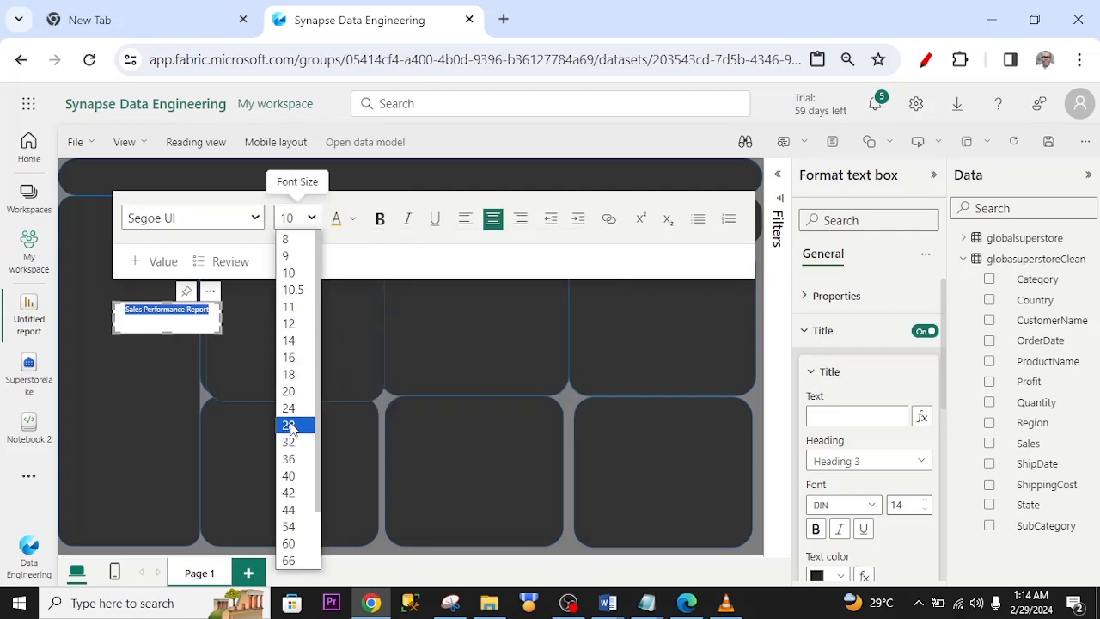
pyautogui.click(290, 425)
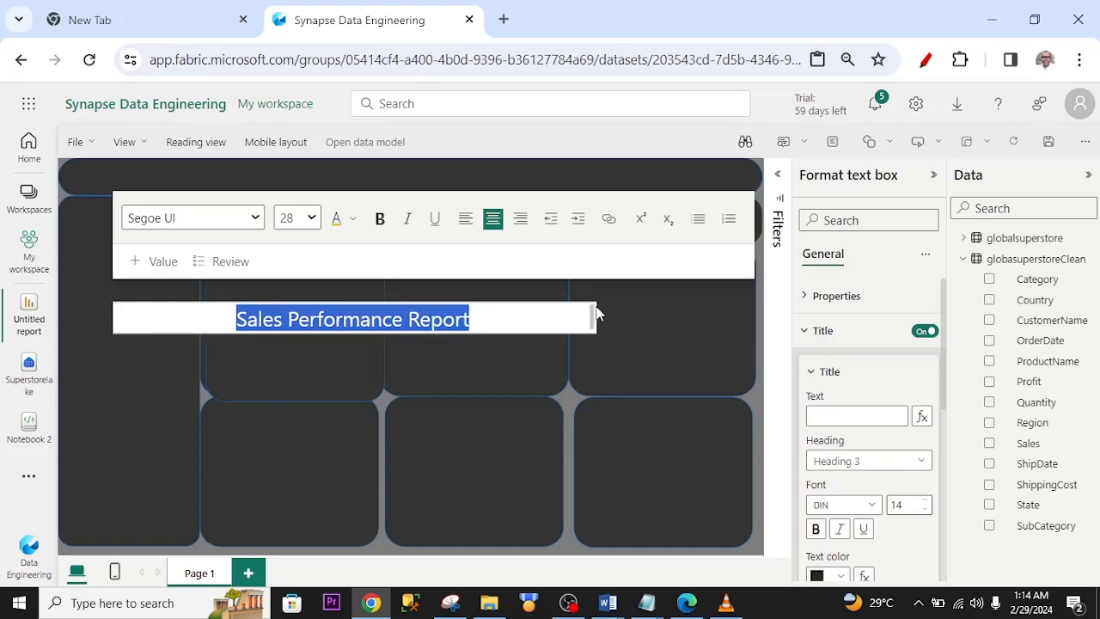
pyautogui.click(312, 219)
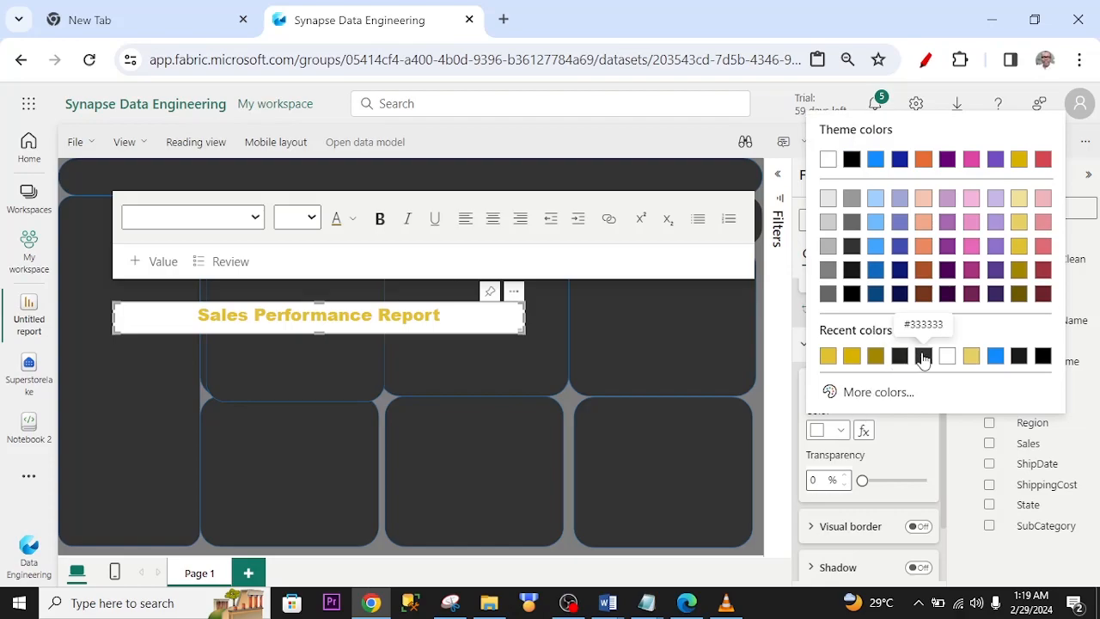
# Set the text box background to #333333 with 51% transparency and place the box in the middle of the header bar
pyautogui.click(924, 356)
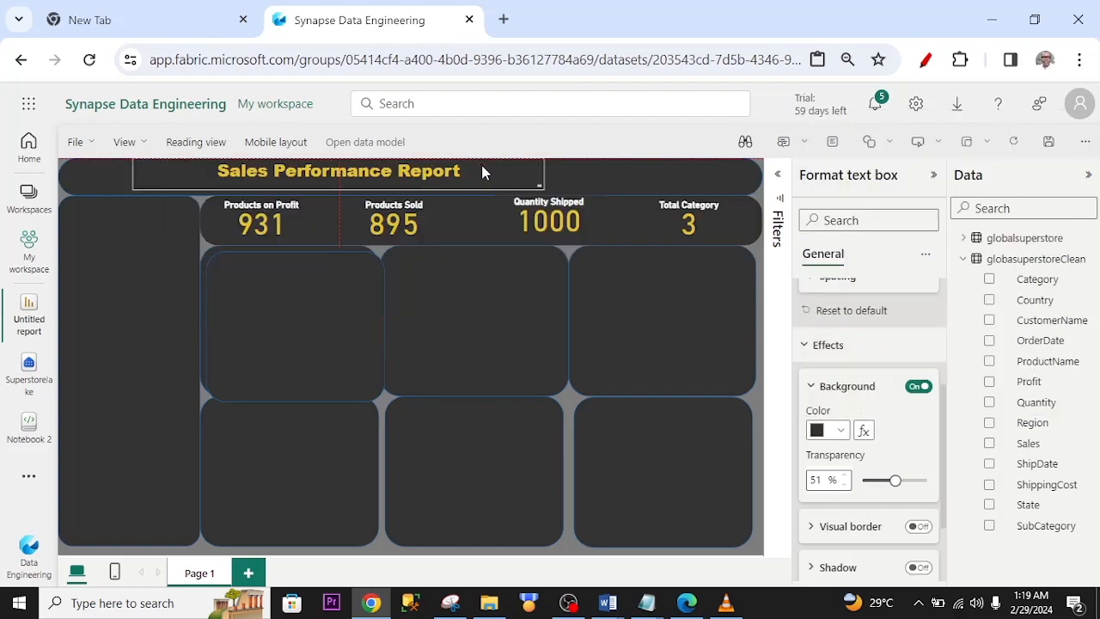
pyautogui.moveTo(483, 171); pyautogui.dragTo(533, 181)
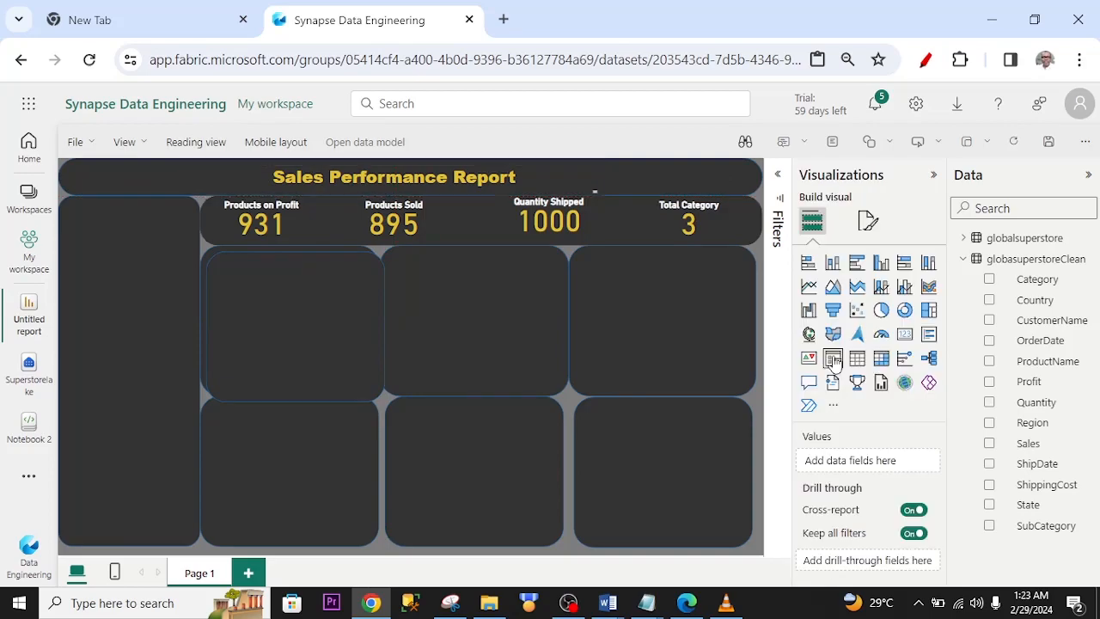
# Add a slicer for the Category field and fit it to the width of the side panel below the header bar
pyautogui.click(832, 358)
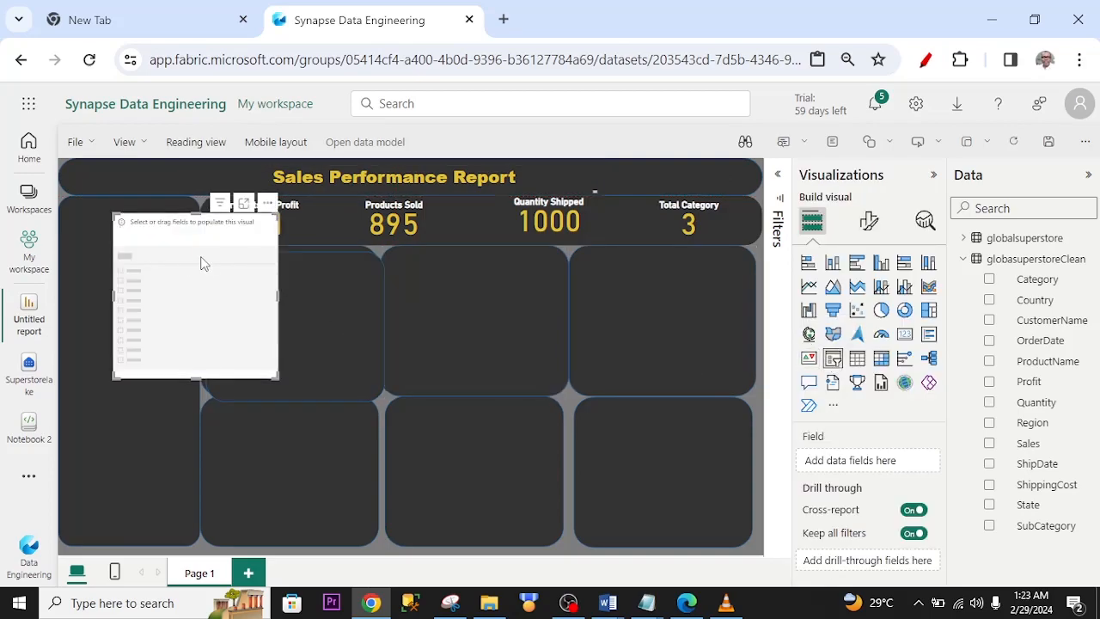
pyautogui.moveTo(189, 271); pyautogui.dragTo(136, 257)
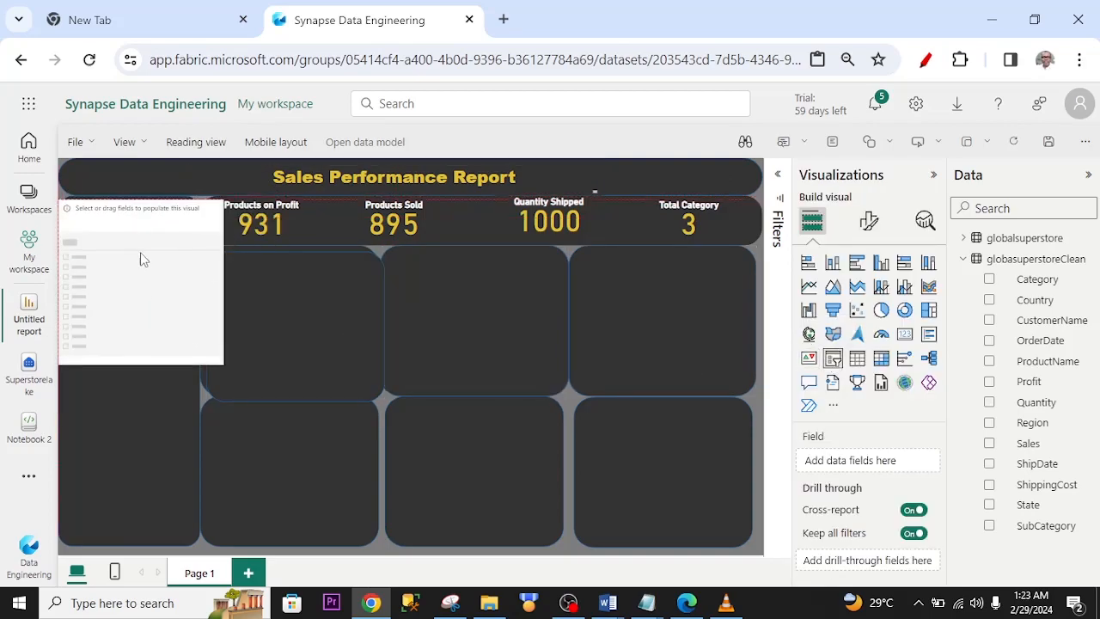
pyautogui.moveTo(223, 282); pyautogui.dragTo(186, 300)
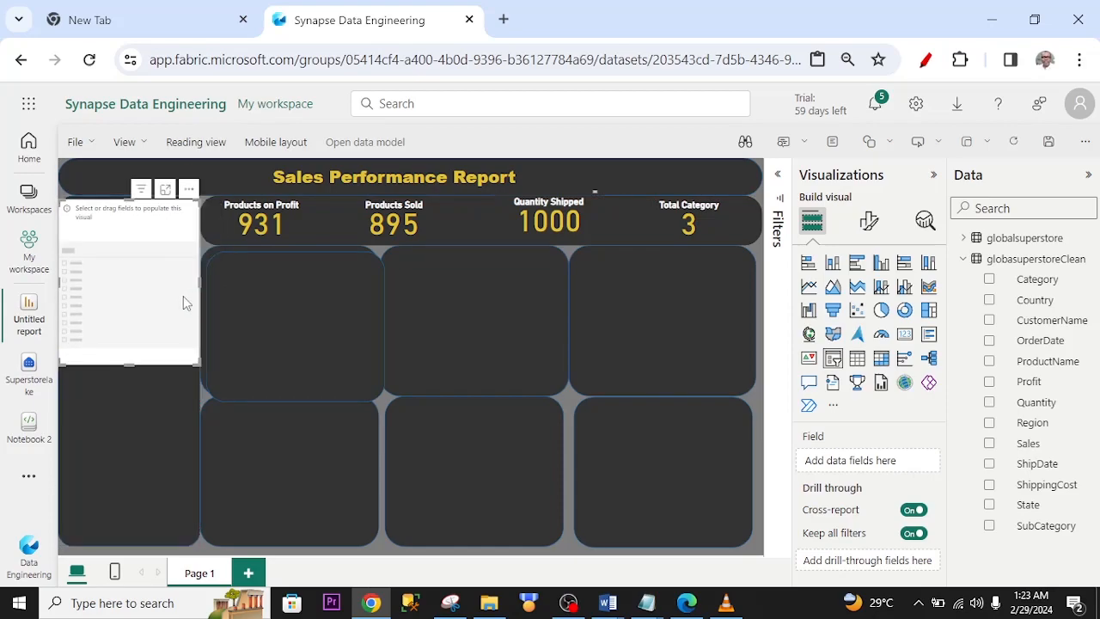
pyautogui.moveTo(1037, 278); pyautogui.dragTo(920, 446)
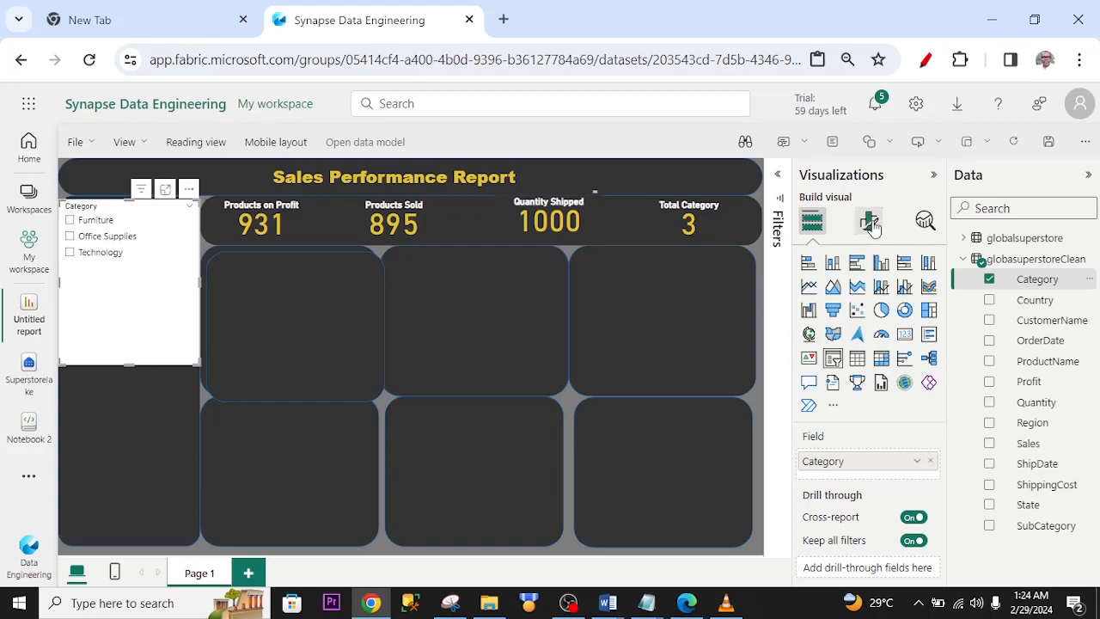
# Set the Category slicer's style to Vertical list and expand its selection options
pyautogui.click(869, 223)
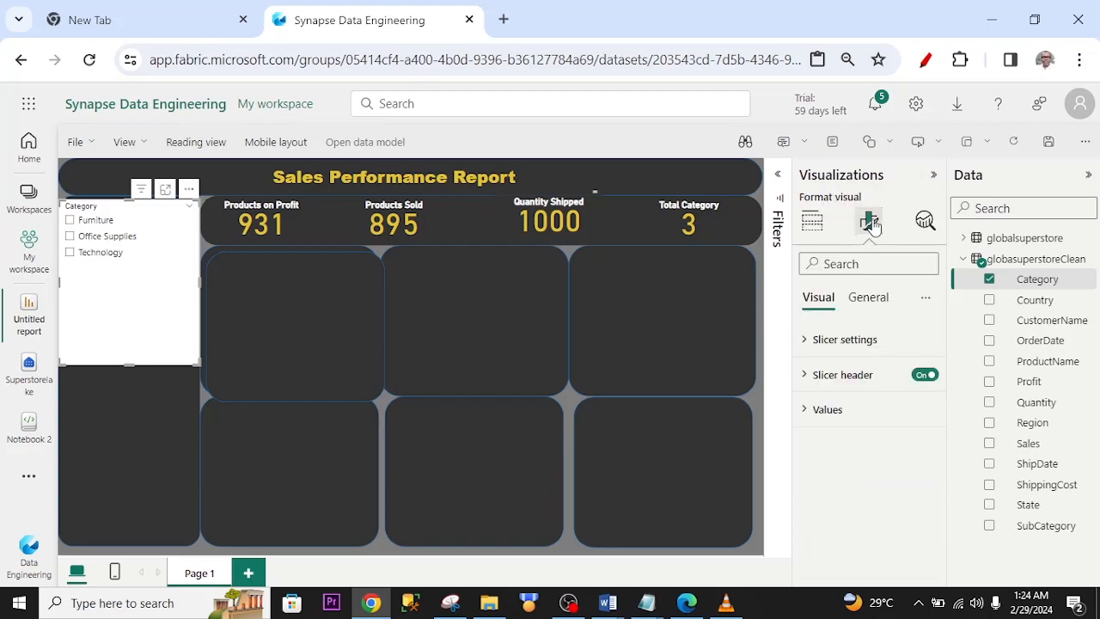
pyautogui.click(805, 346)
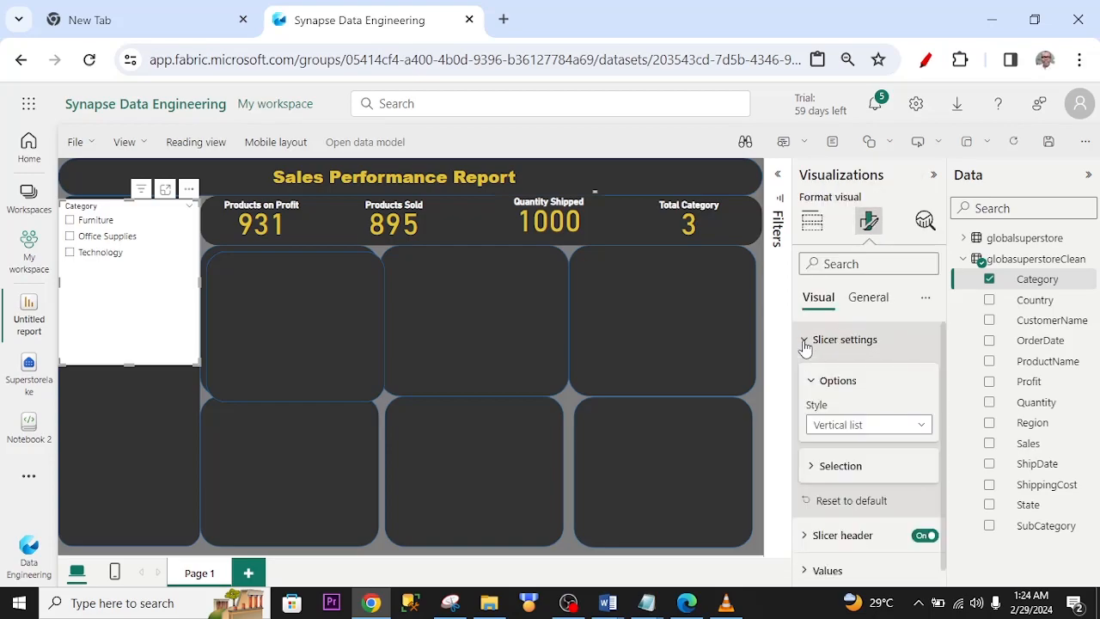
pyautogui.click(849, 424)
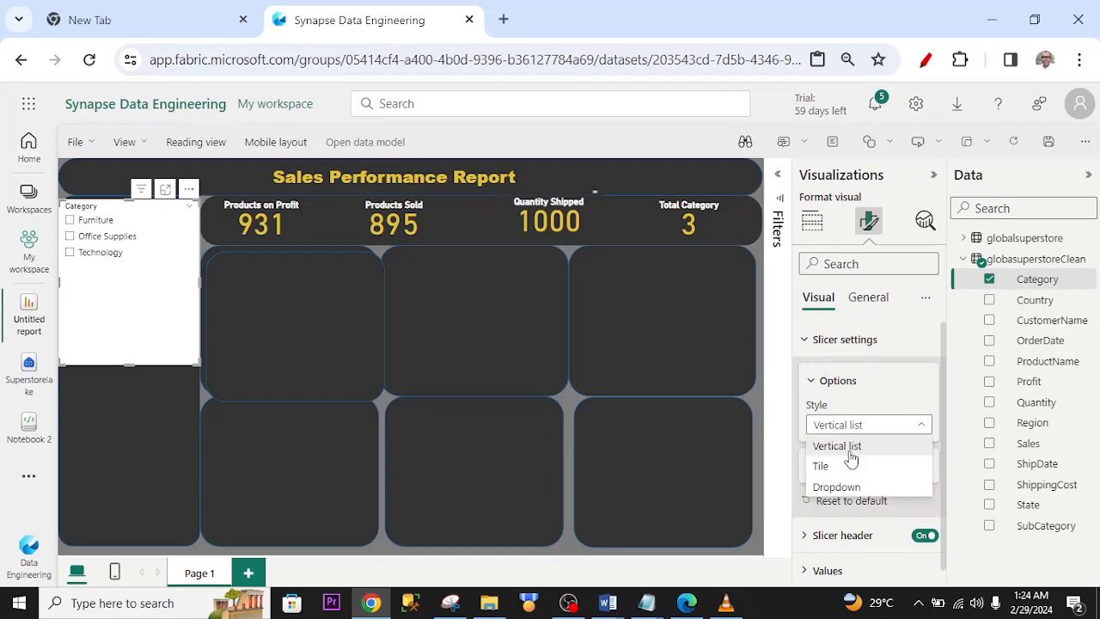
pyautogui.click(849, 453)
pyautogui.click(869, 466)
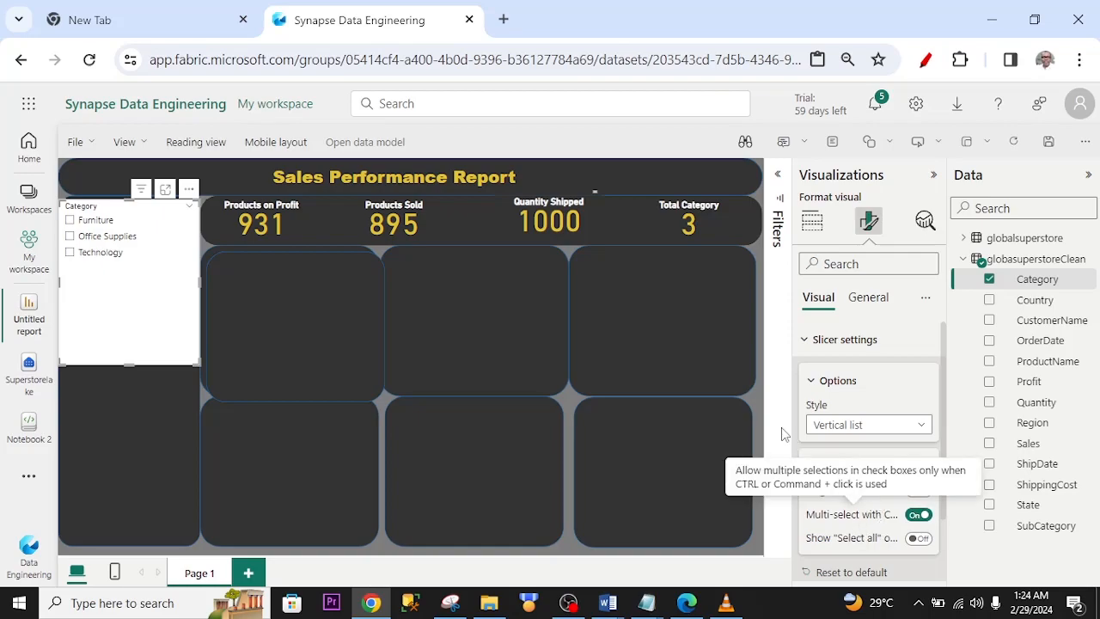
# Enable a dark grey background on the first chart panel and on the Category slicer
pyautogui.click(869, 297)
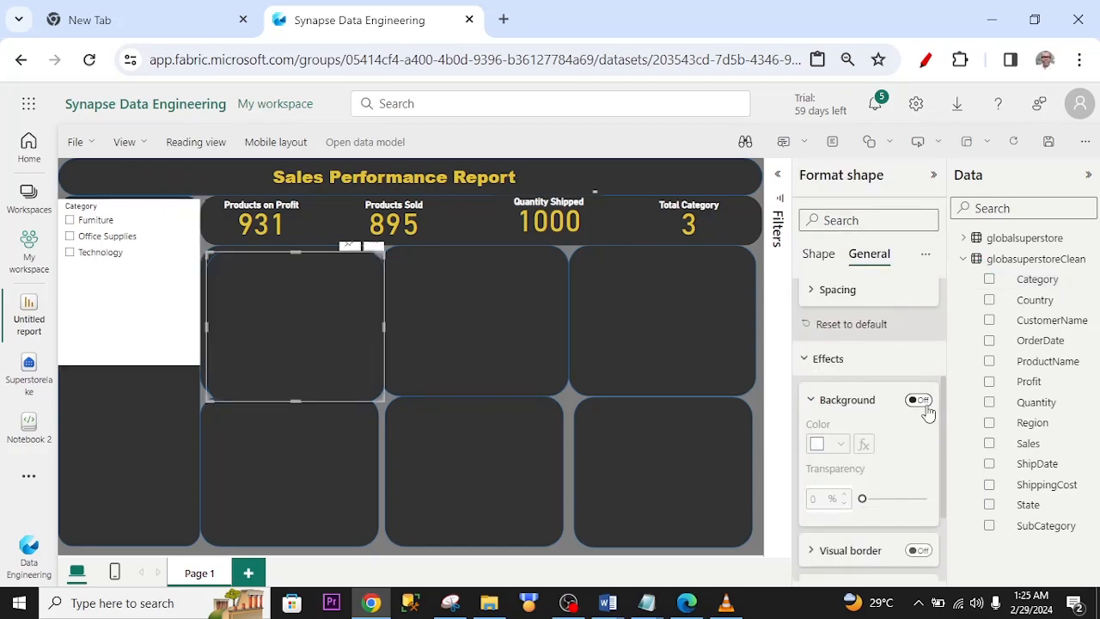
pyautogui.click(920, 400)
pyautogui.click(842, 444)
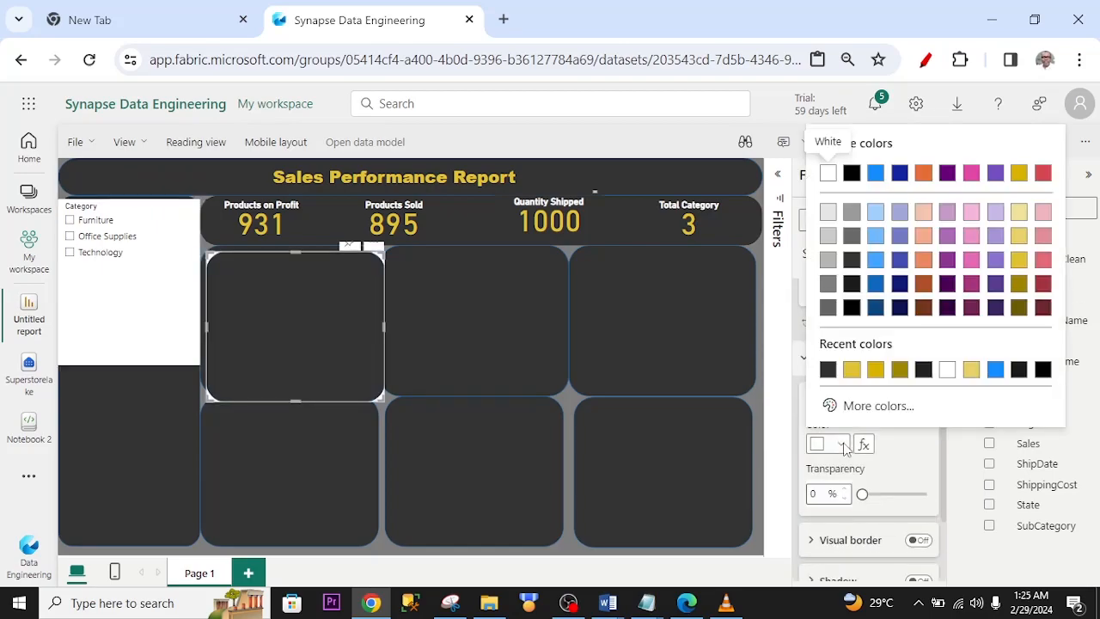
pyautogui.click(851, 304)
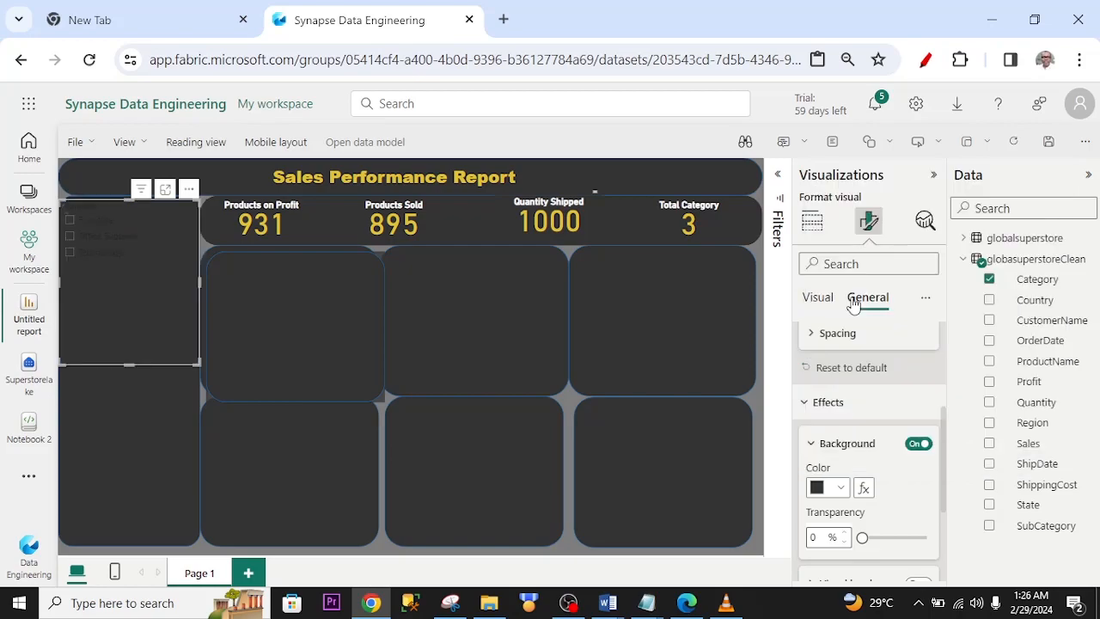
# Format the Category slicer's values with a gold font colour at size 15
pyautogui.click(817, 296)
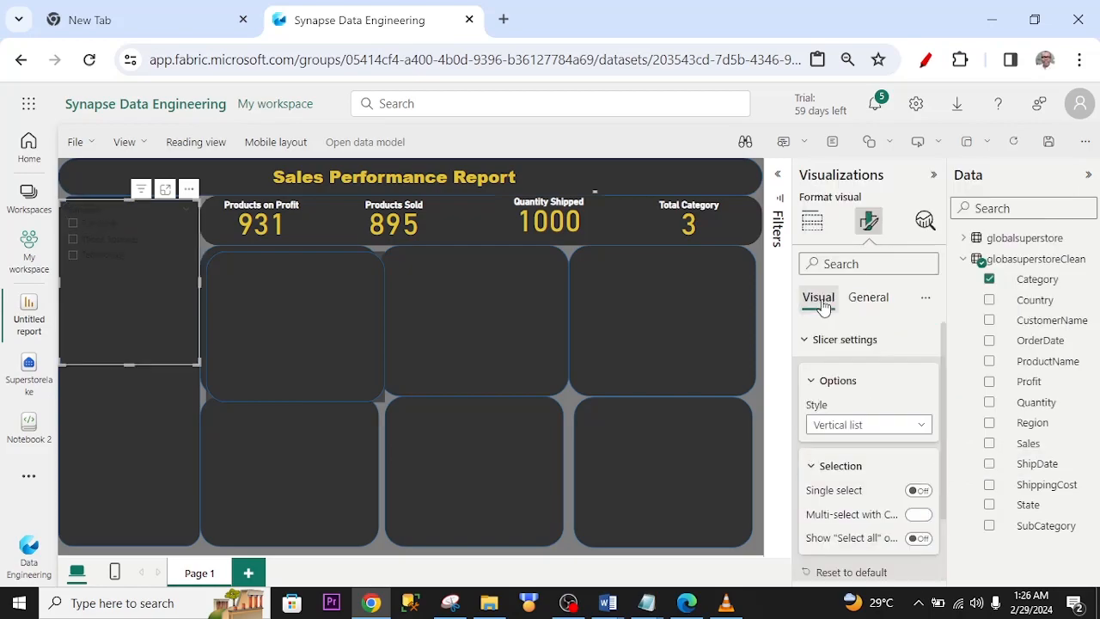
pyautogui.click(847, 345)
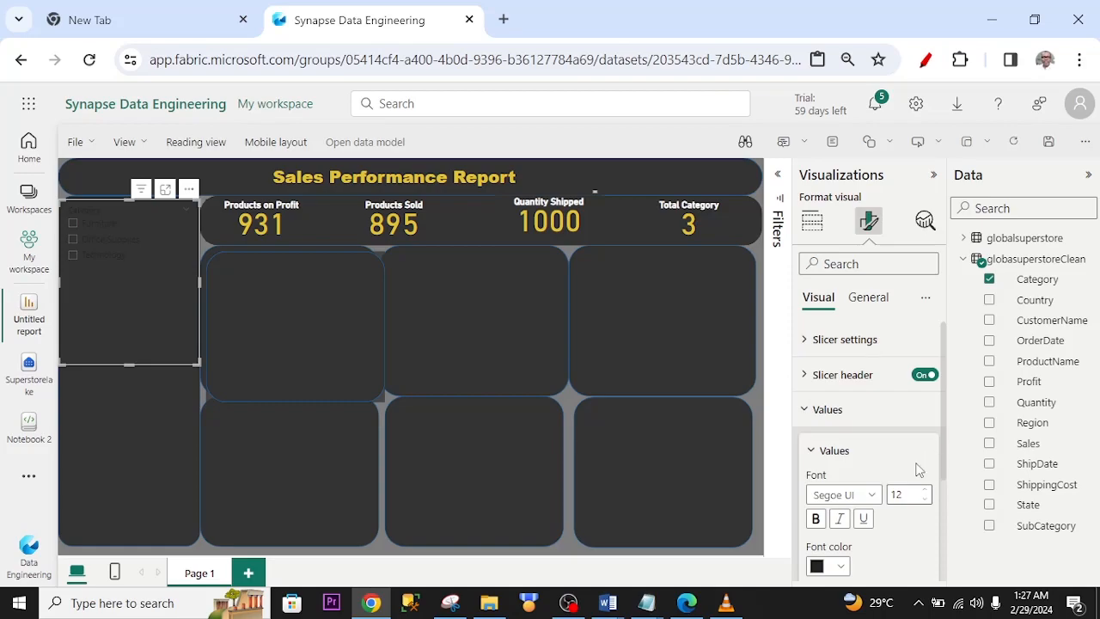
pyautogui.scroll(-2, 919, 471)
pyautogui.click(828, 454)
pyautogui.click(875, 381)
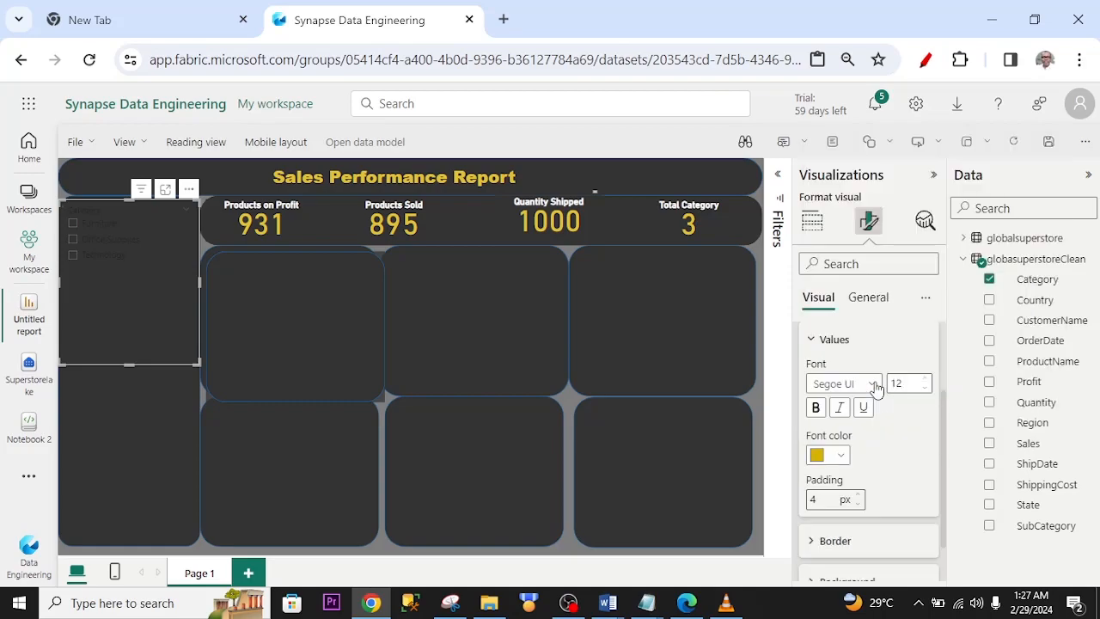
# Give the Category slicer a centered, bold gold title at font size 19
pyautogui.click(867, 297)
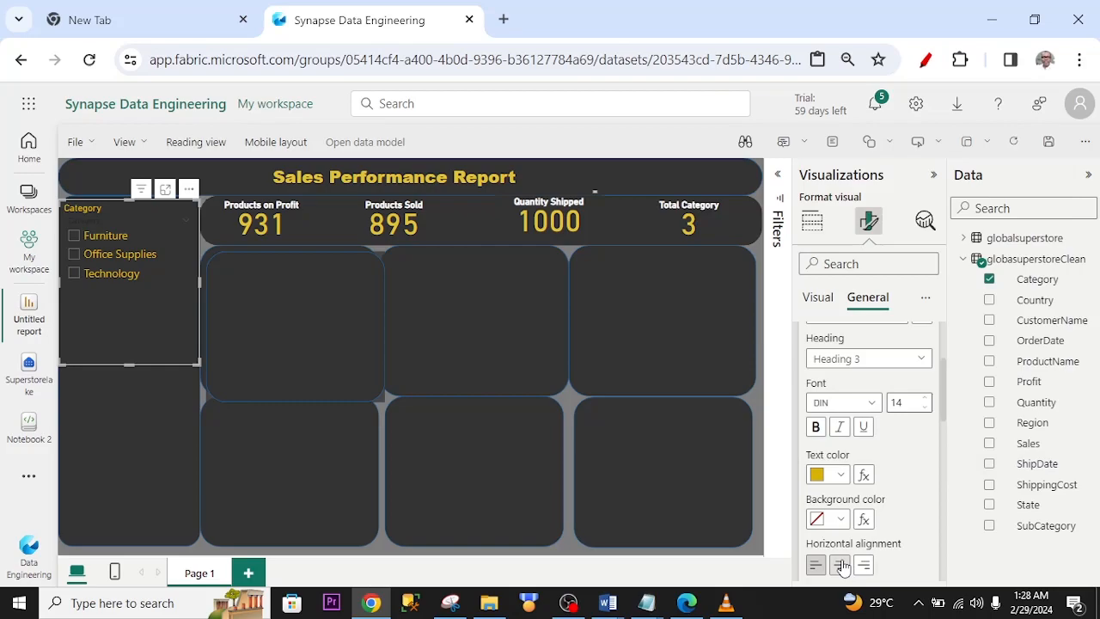
pyautogui.click(840, 564)
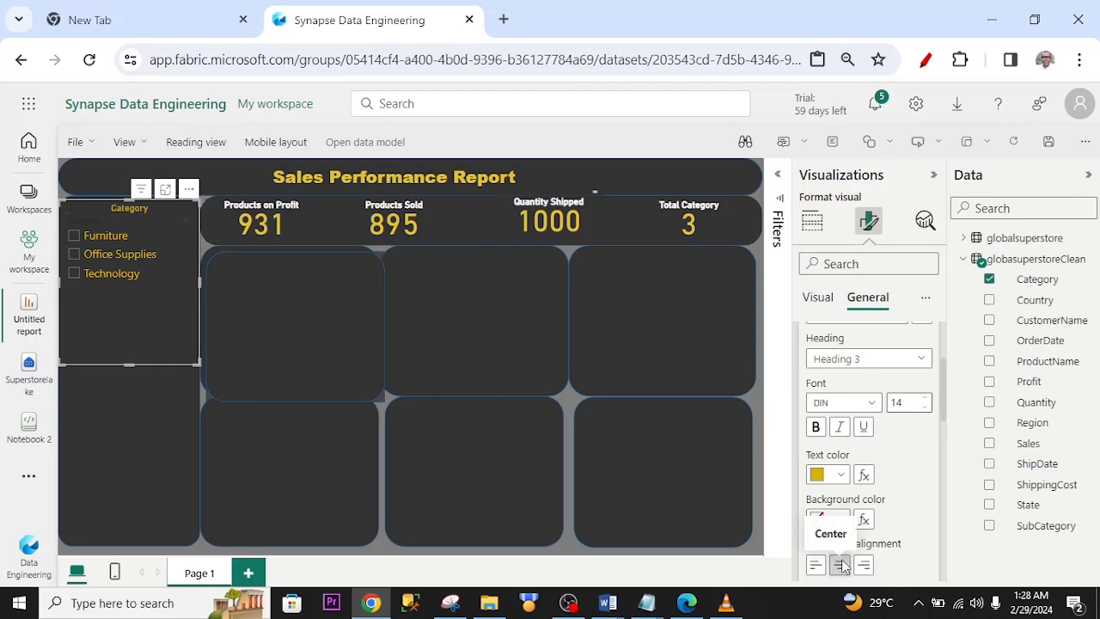
pyautogui.click(925, 398)
pyautogui.click(925, 399)
pyautogui.click(925, 398)
pyautogui.click(925, 399)
pyautogui.click(925, 398)
# Duplicate the Category slicer below the original, switch its field to SubCategory and title it Sub-Category
pyautogui.moveTo(129, 364); pyautogui.dragTo(143, 406)
pyautogui.moveTo(138, 348); pyautogui.dragTo(137, 339)
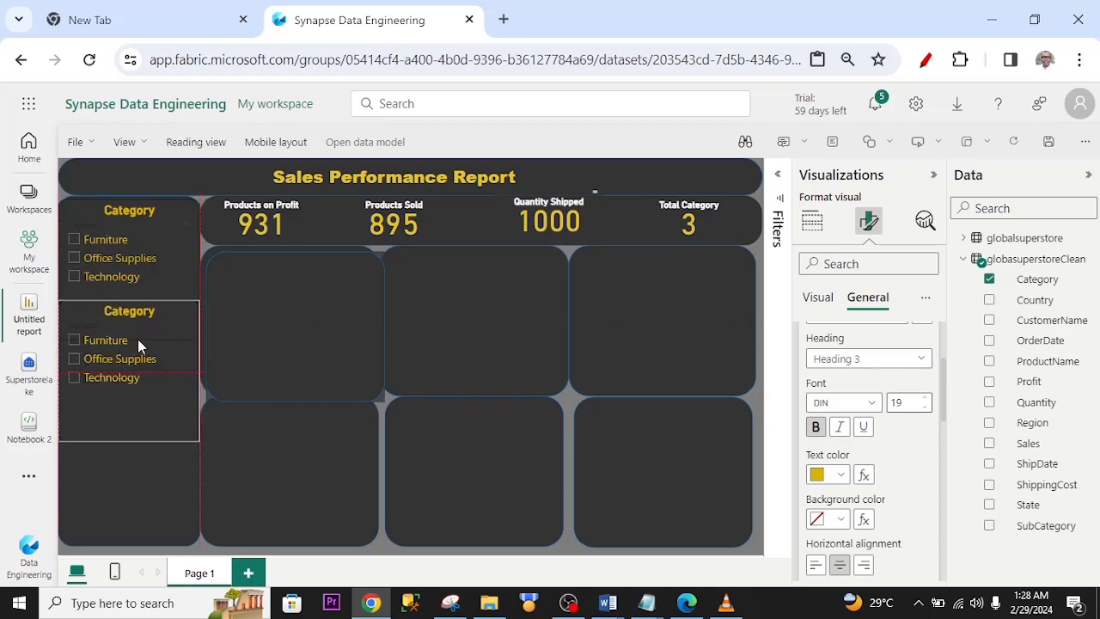
pyautogui.click(988, 279)
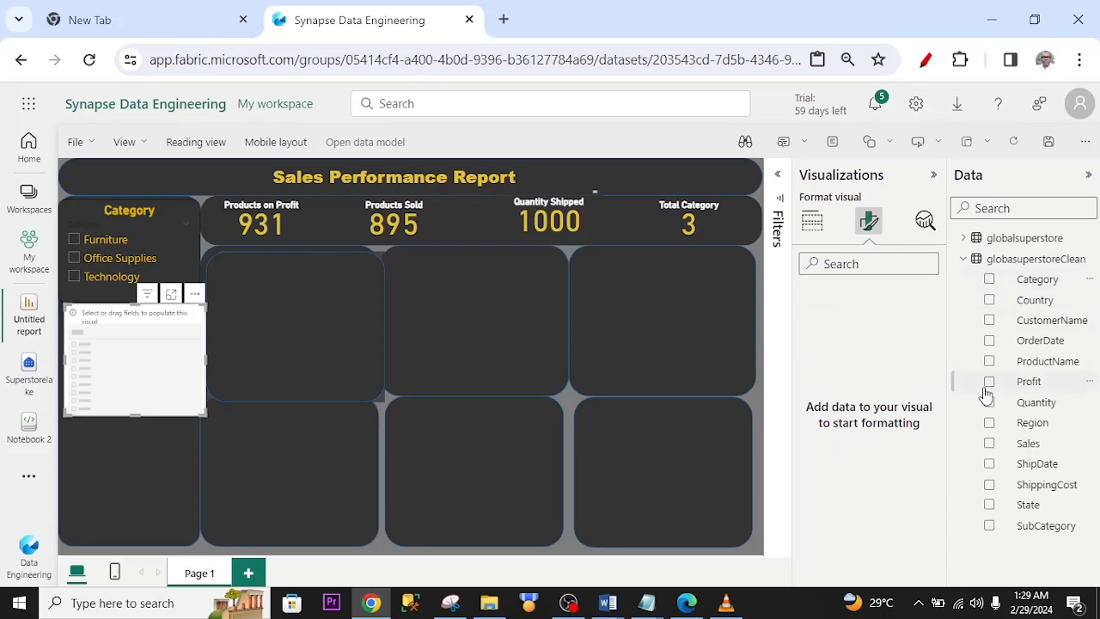
pyautogui.click(988, 525)
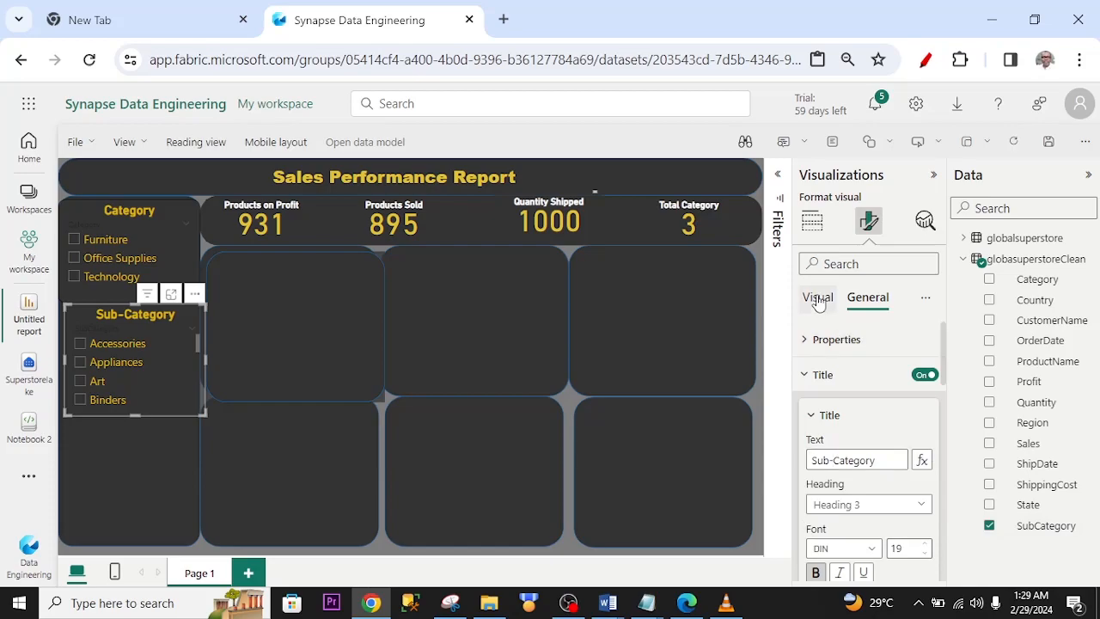
# Change the Sub-Category slicer's style to Dropdown
pyautogui.click(818, 301)
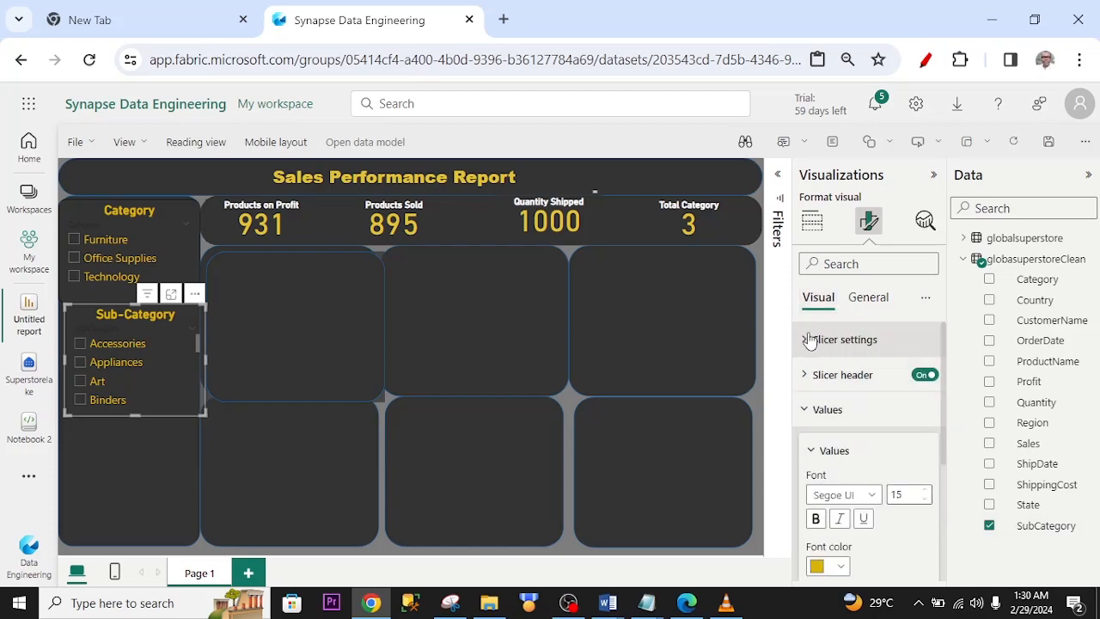
pyautogui.click(809, 340)
pyautogui.click(920, 430)
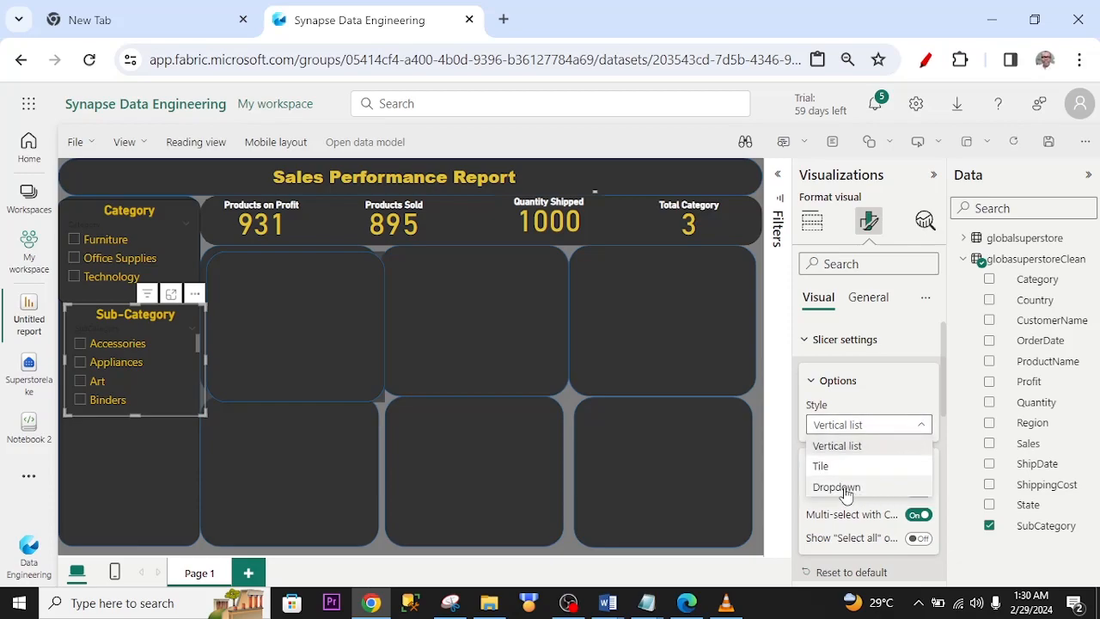
pyautogui.click(845, 489)
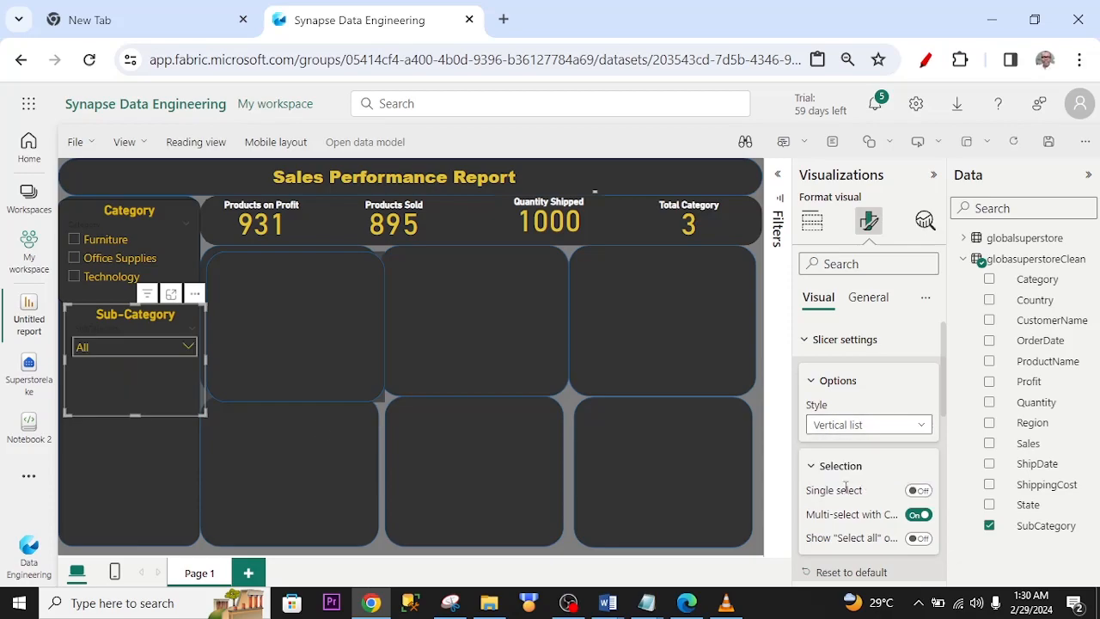
pyautogui.click(188, 347)
# Duplicate the Sub-Category slicer below the original, add the ProductName field to the copy and title it Product Name
pyautogui.hotkey('ctrl', 'c')
pyautogui.hotkey('ctrl', 'v')
pyautogui.click(990, 362)
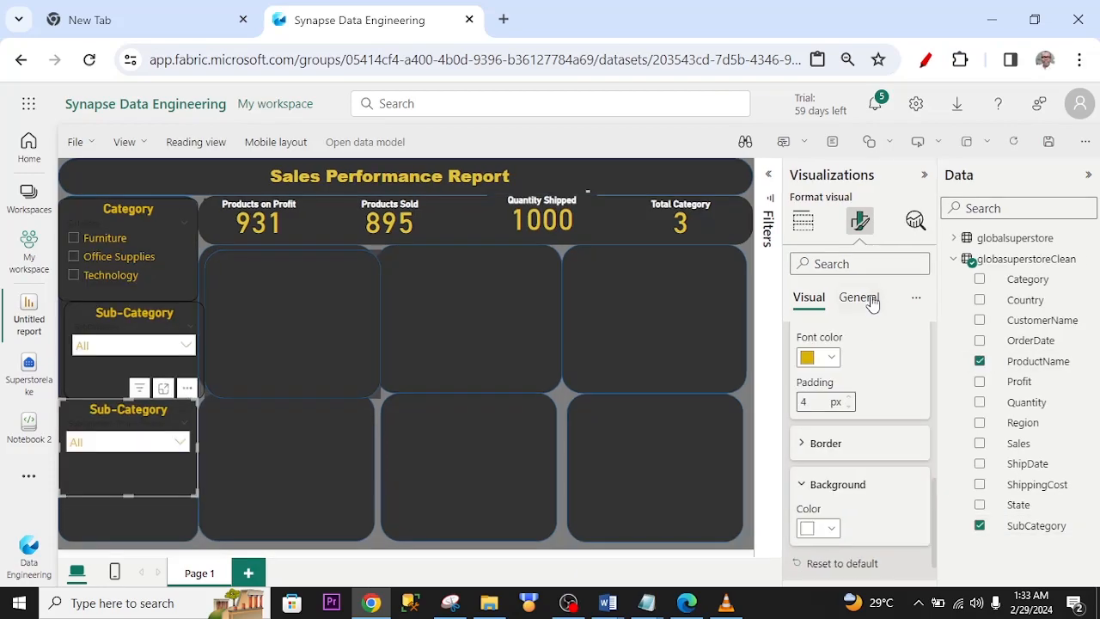
pyautogui.click(869, 299)
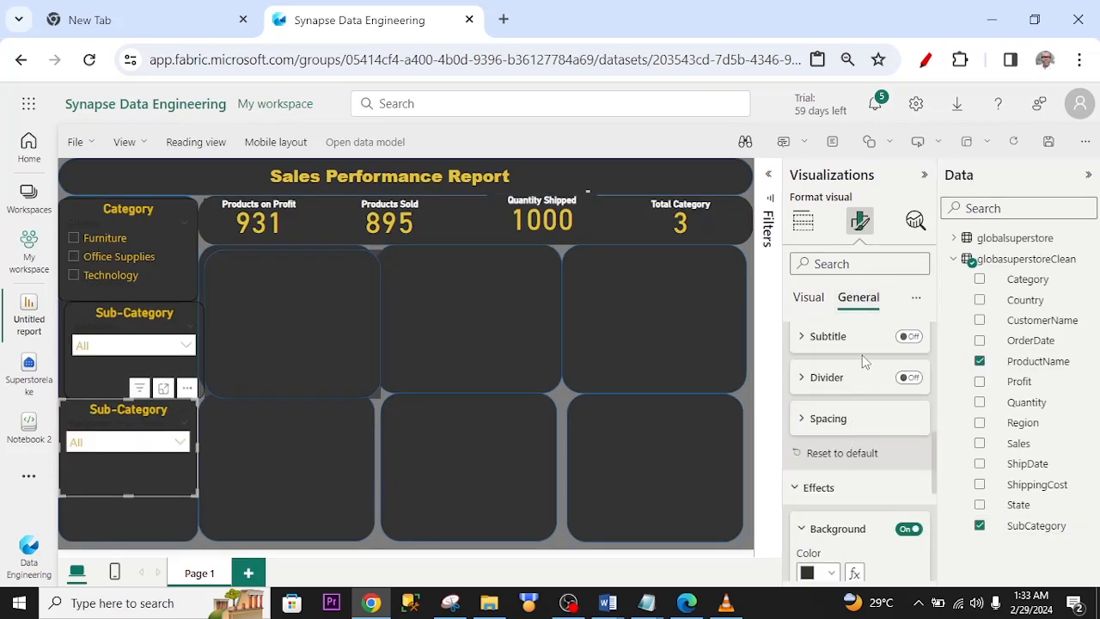
pyautogui.scroll(3, 856, 393)
pyautogui.click(866, 460)
pyautogui.write('Product Name')
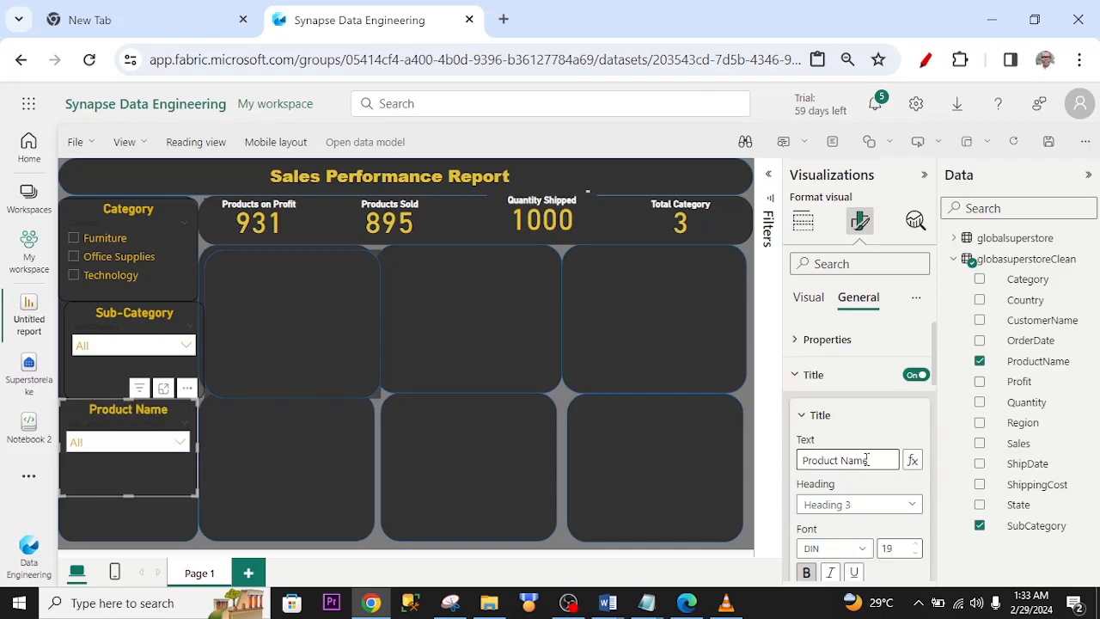
pyautogui.click(245, 455)
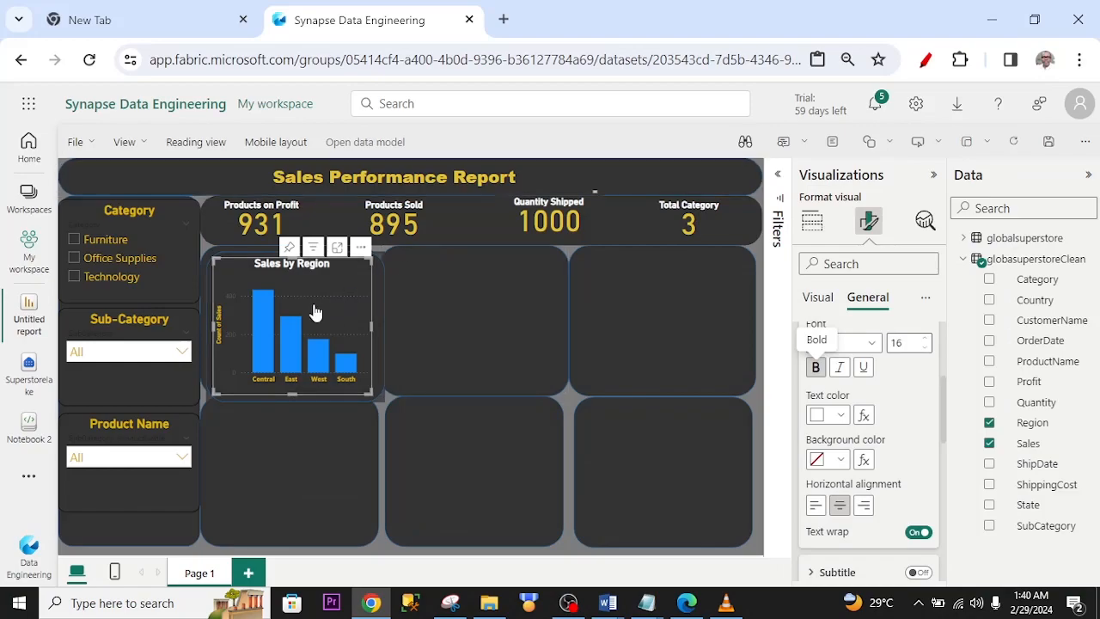
# Copy the Sales by Region column chart into the two empty panels beside it in the upper row
pyautogui.rightClick(315, 310)
pyautogui.moveTo(393, 315)
pyautogui.click(494, 314)
pyautogui.hotkey('ctrl', 'v')
pyautogui.moveTo(301, 318); pyautogui.dragTo(660, 316)
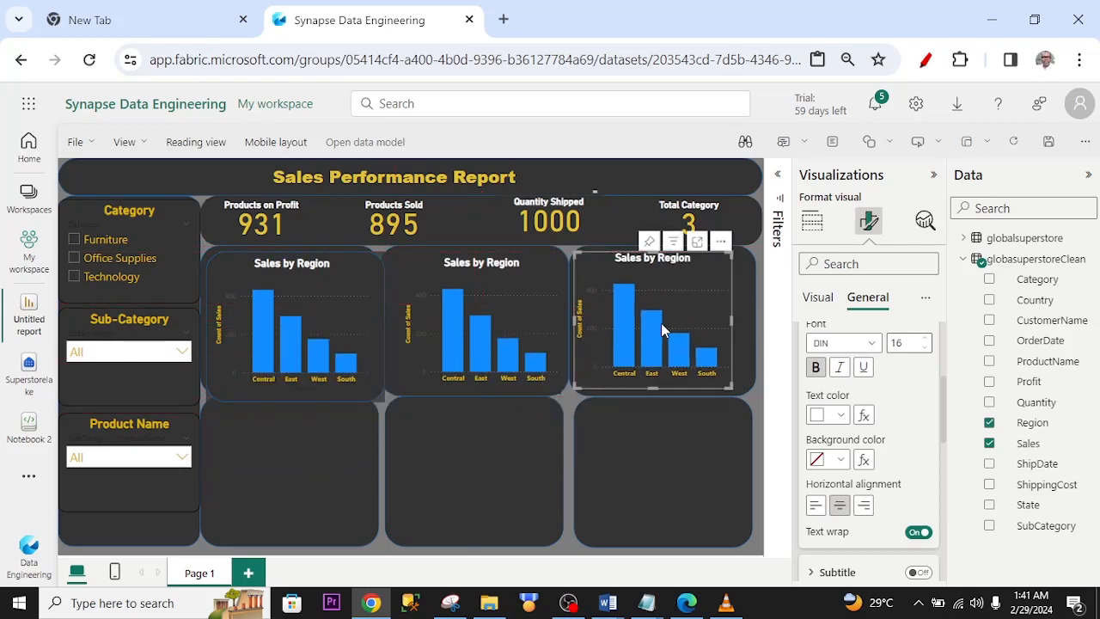
# Paste copies of the Sales by Region chart into the three empty panels of the lower row
pyautogui.hotkey('ctrl', 'v')
pyautogui.moveTo(277, 470); pyautogui.dragTo(282, 469)
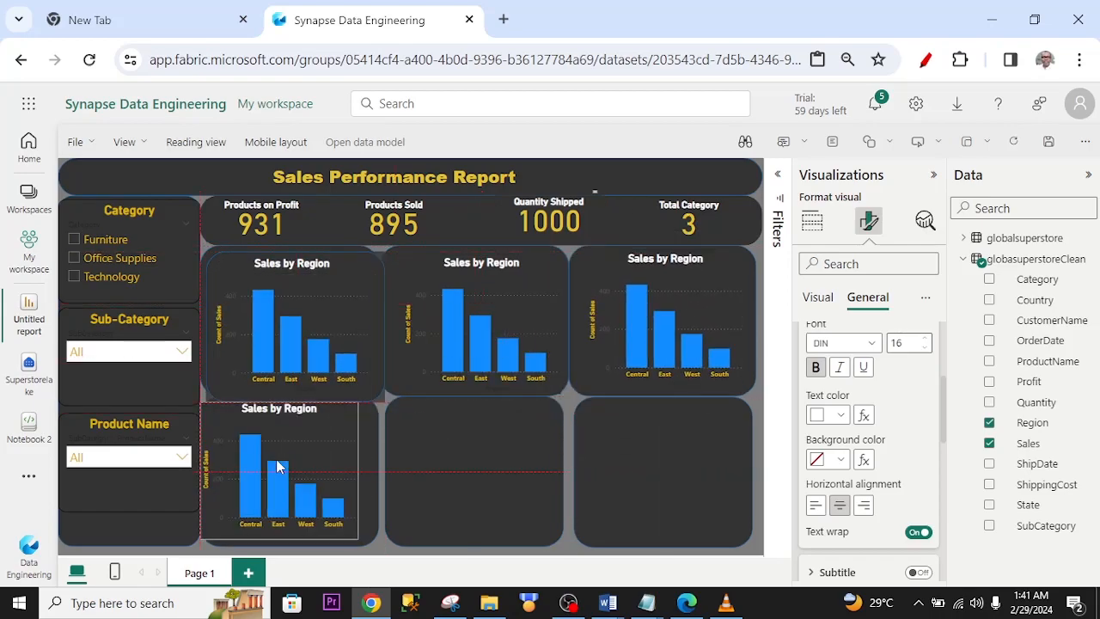
pyautogui.hotkey('ctrl', 'v')
pyautogui.moveTo(276, 318); pyautogui.dragTo(596, 435)
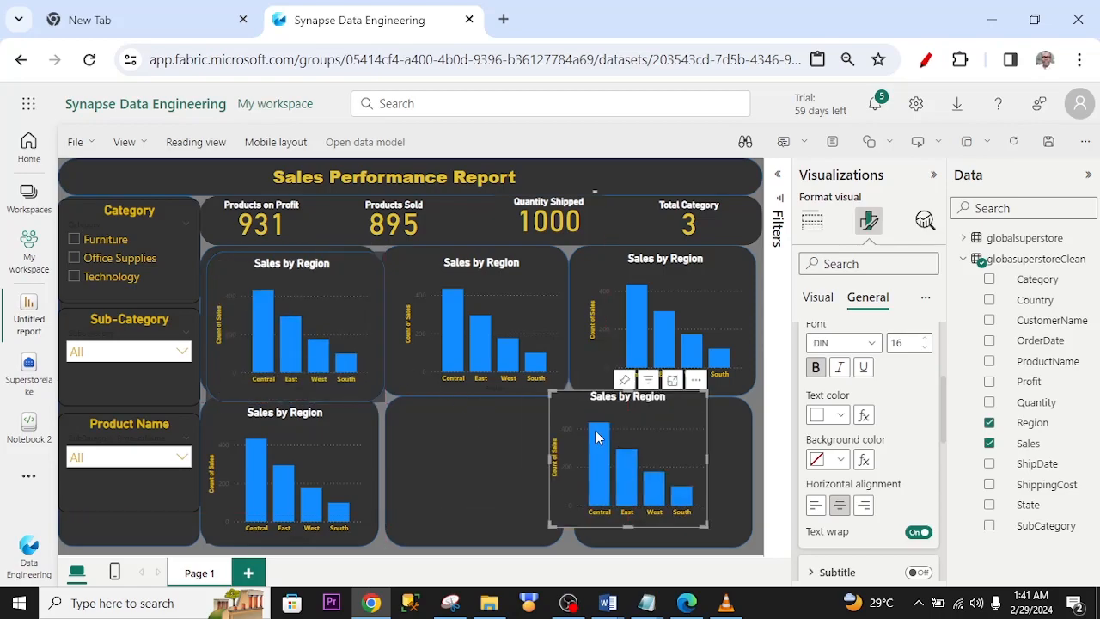
pyautogui.click(596, 436)
pyautogui.moveTo(482, 444); pyautogui.dragTo(474, 428)
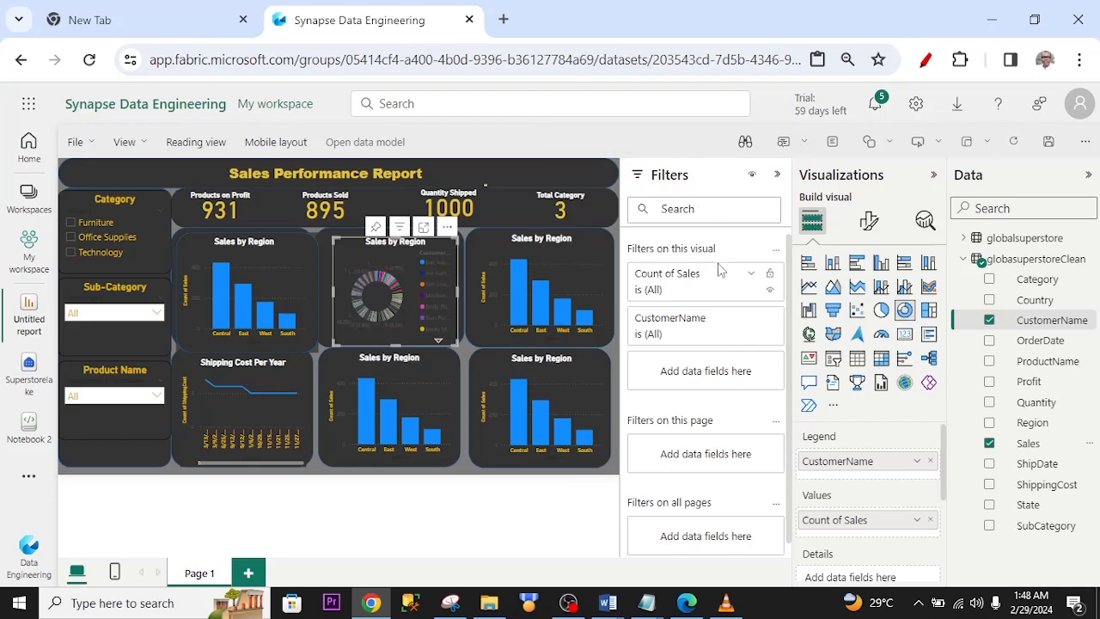
# Filter the donut chart's CustomerName field to the Top 4 items by Count of Sales
pyautogui.click(749, 319)
pyautogui.click(769, 379)
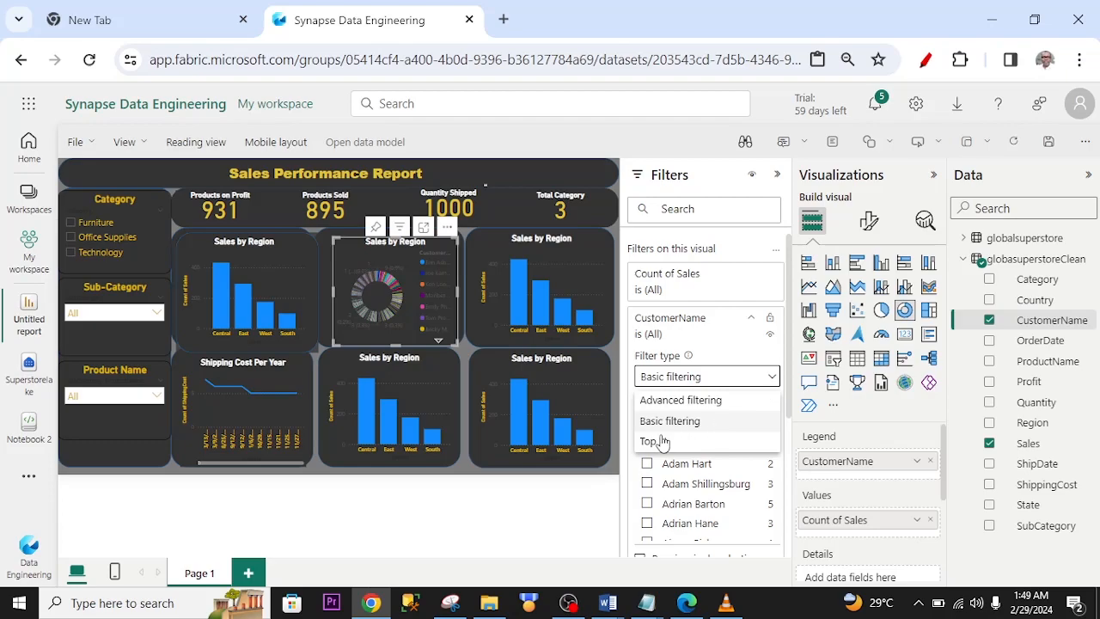
pyautogui.click(654, 441)
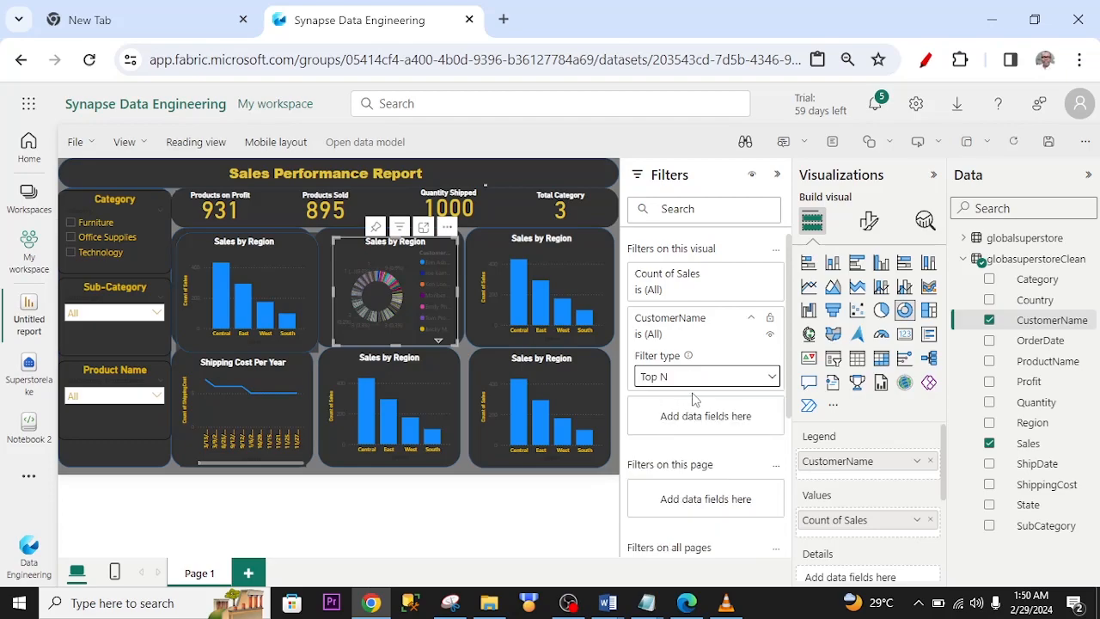
pyautogui.moveTo(1029, 448); pyautogui.dragTo(726, 458)
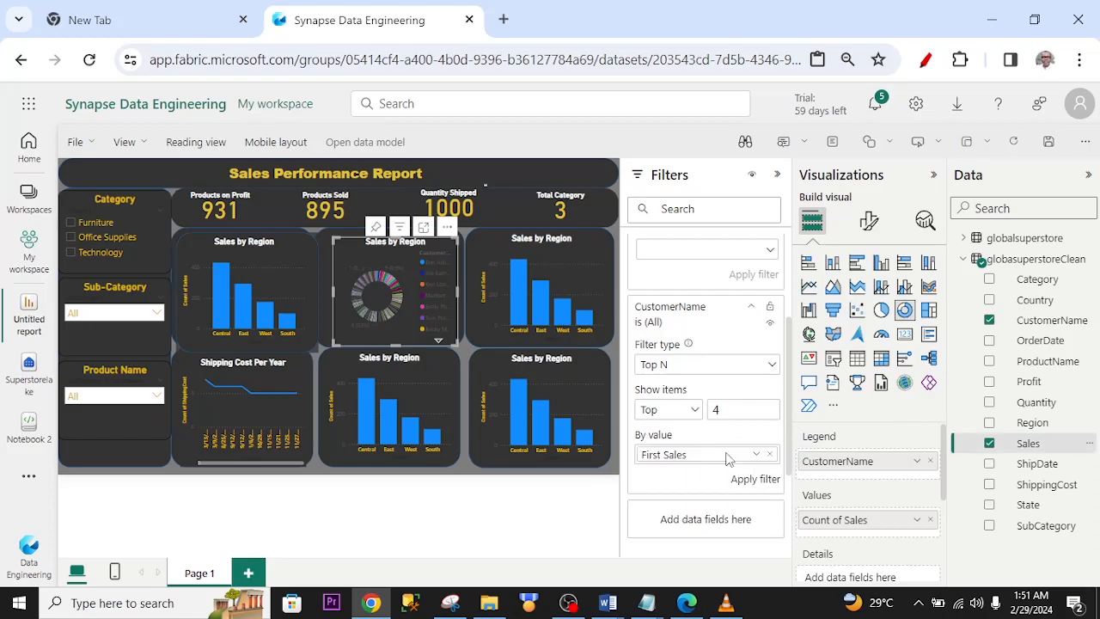
pyautogui.click(754, 480)
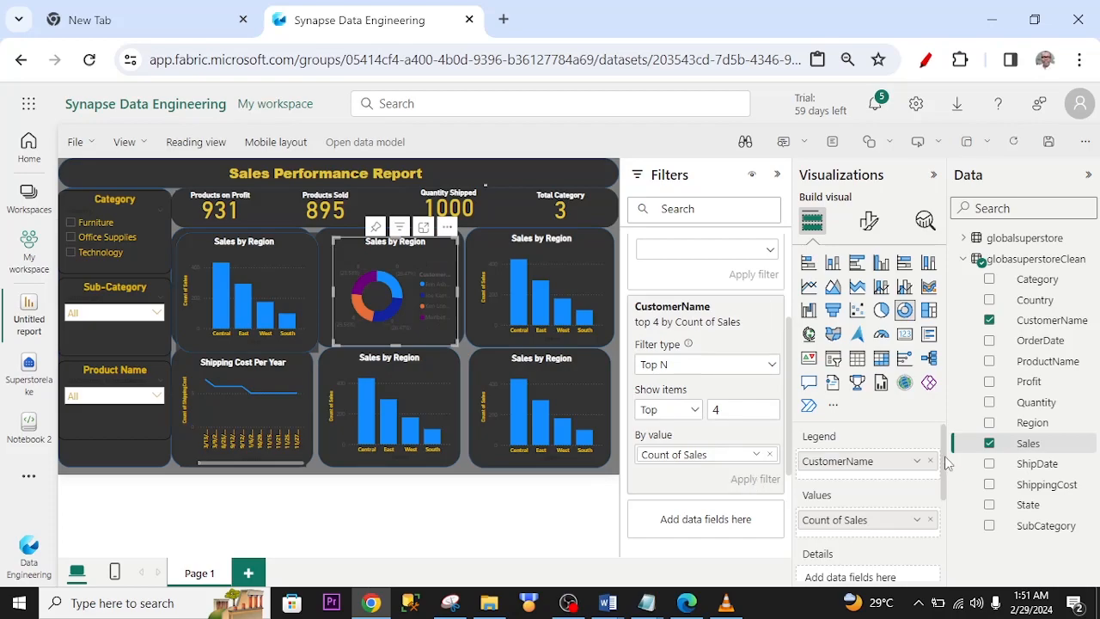
# Recolor the donut chart's slices, setting the first customer's slice to white
pyautogui.click(869, 222)
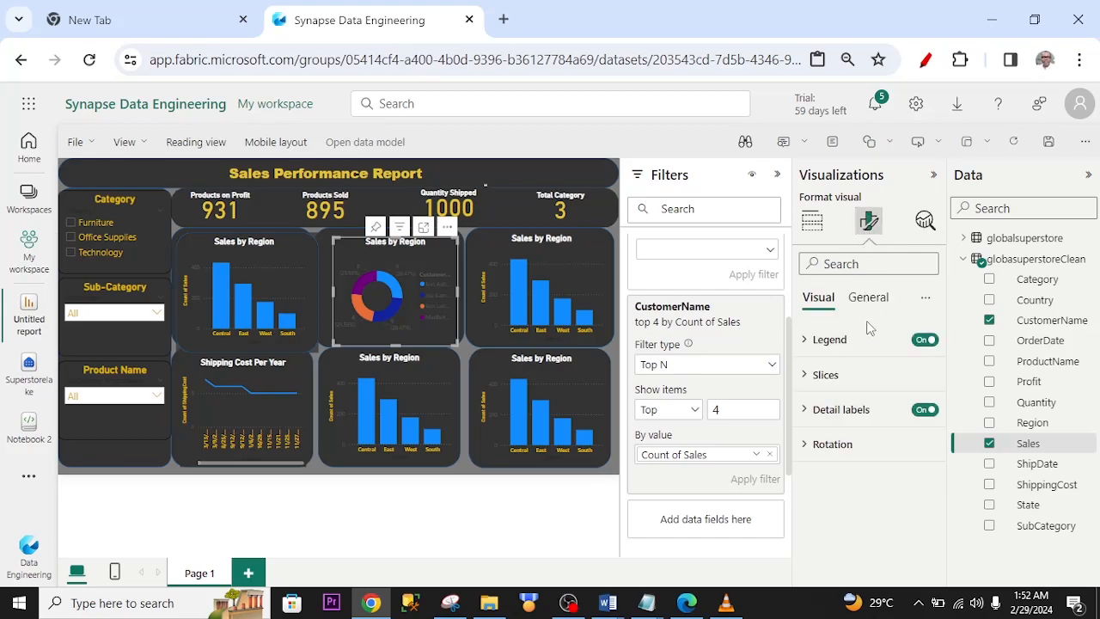
pyautogui.click(812, 374)
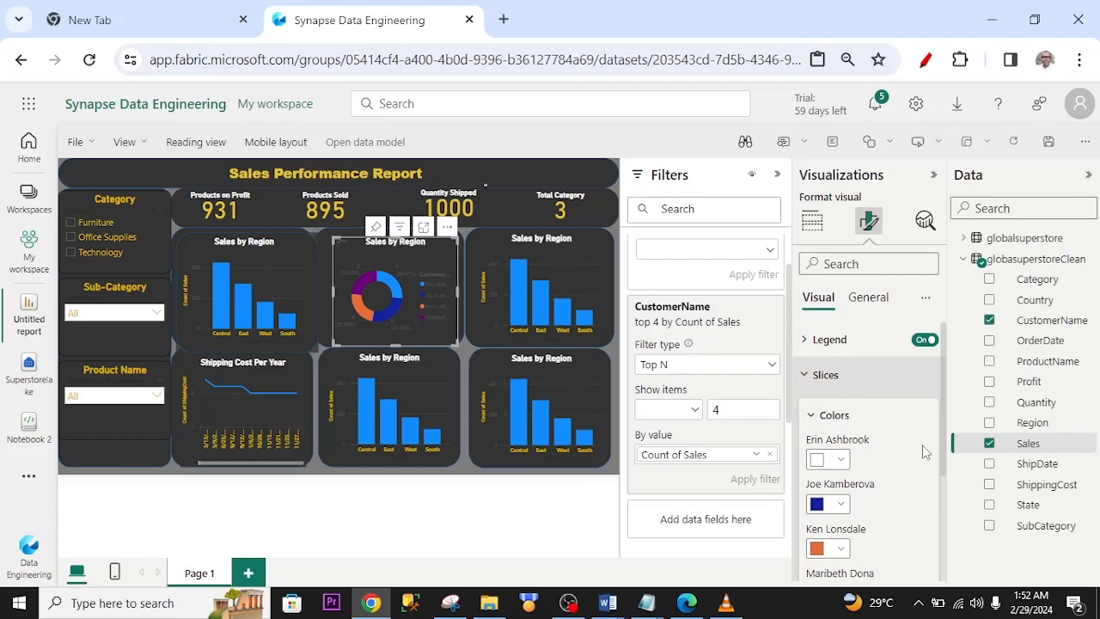
pyautogui.scroll(-3, 943, 455)
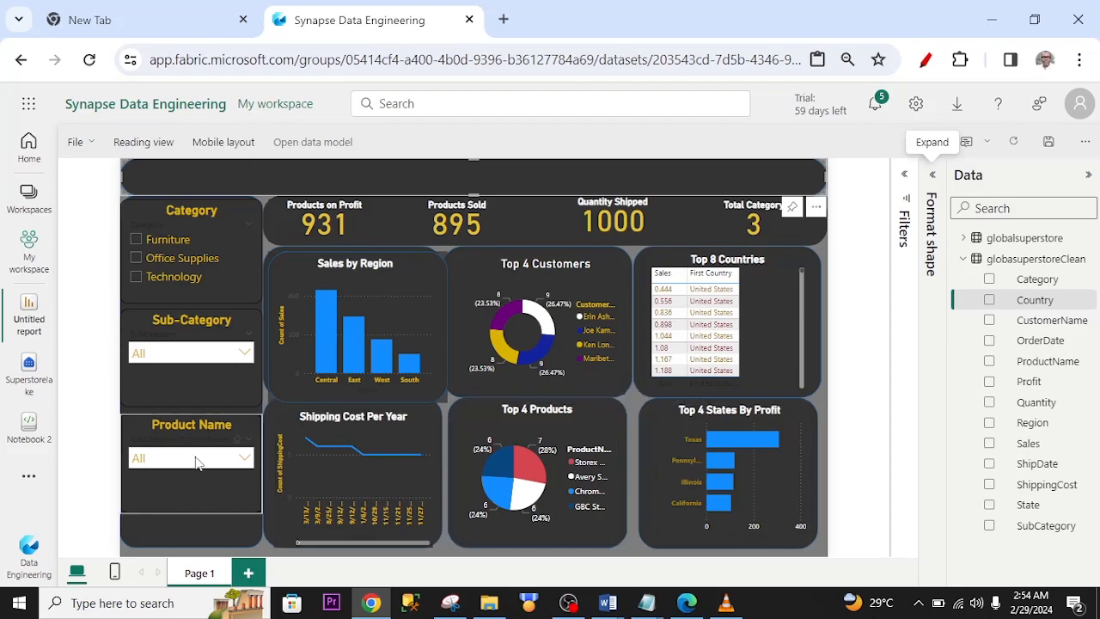
# Test the Product Name slicer by filtering the report to Appliances, and clear its selections
pyautogui.click(189, 352)
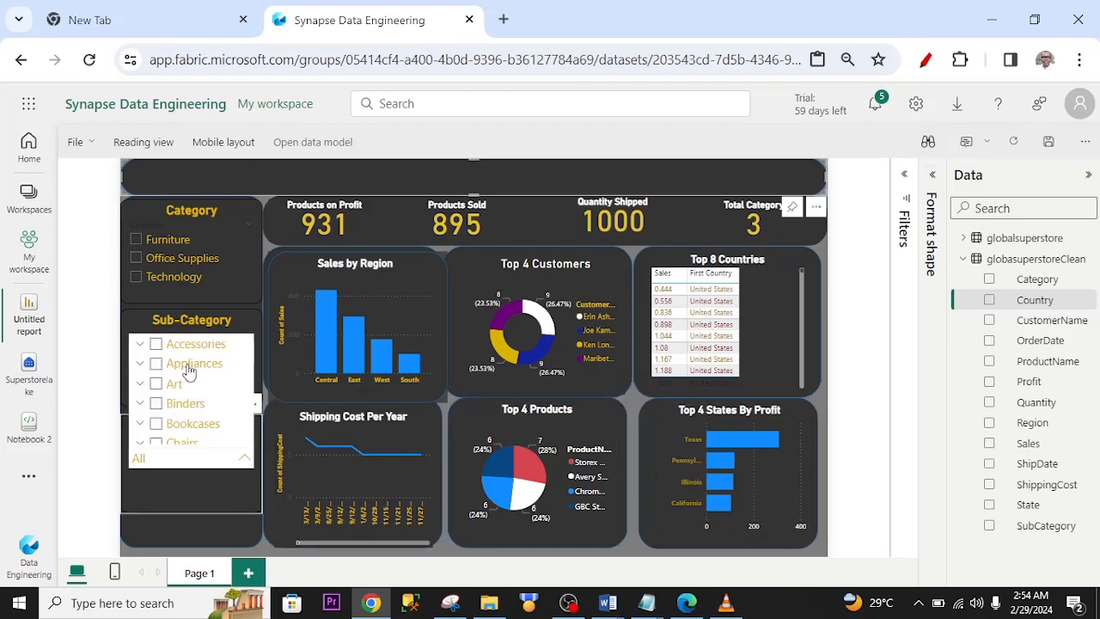
pyautogui.click(189, 368)
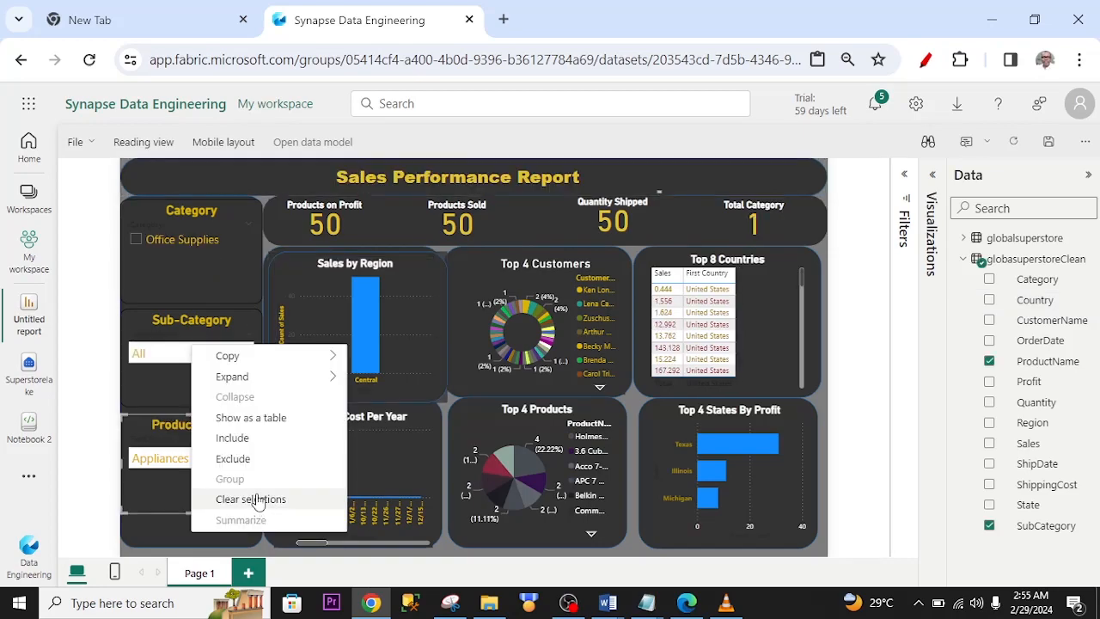
pyautogui.click(256, 499)
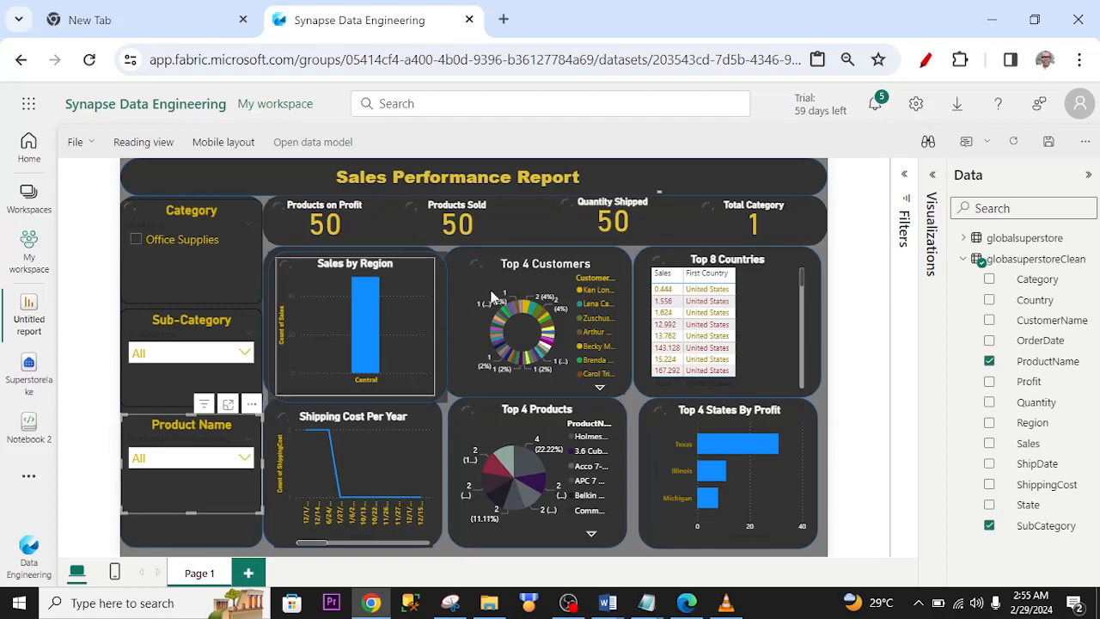
pyautogui.click(573, 363)
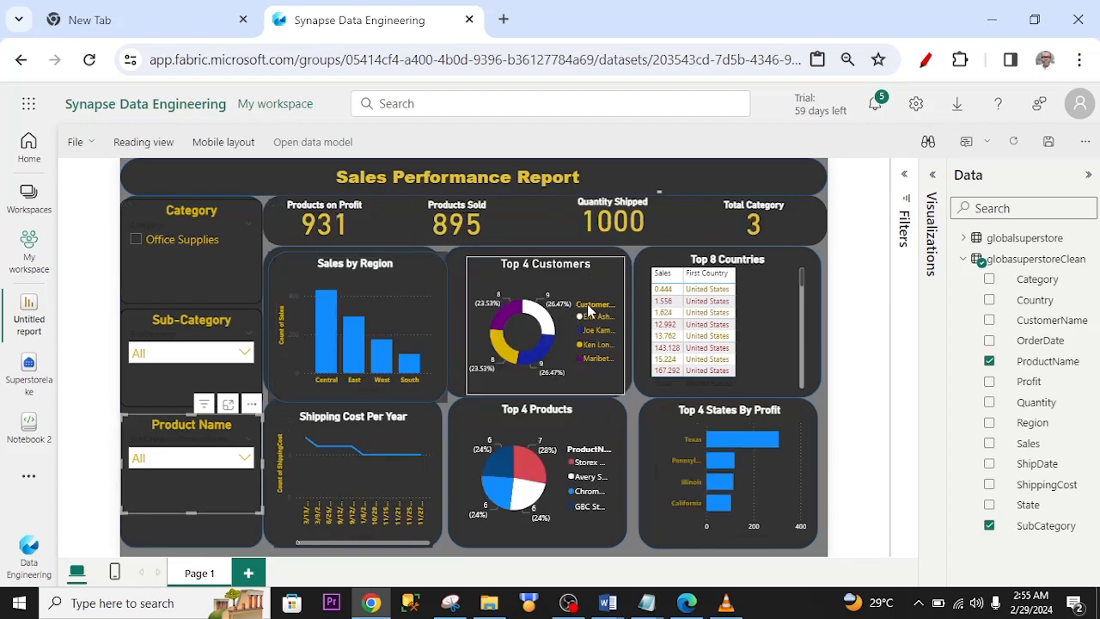